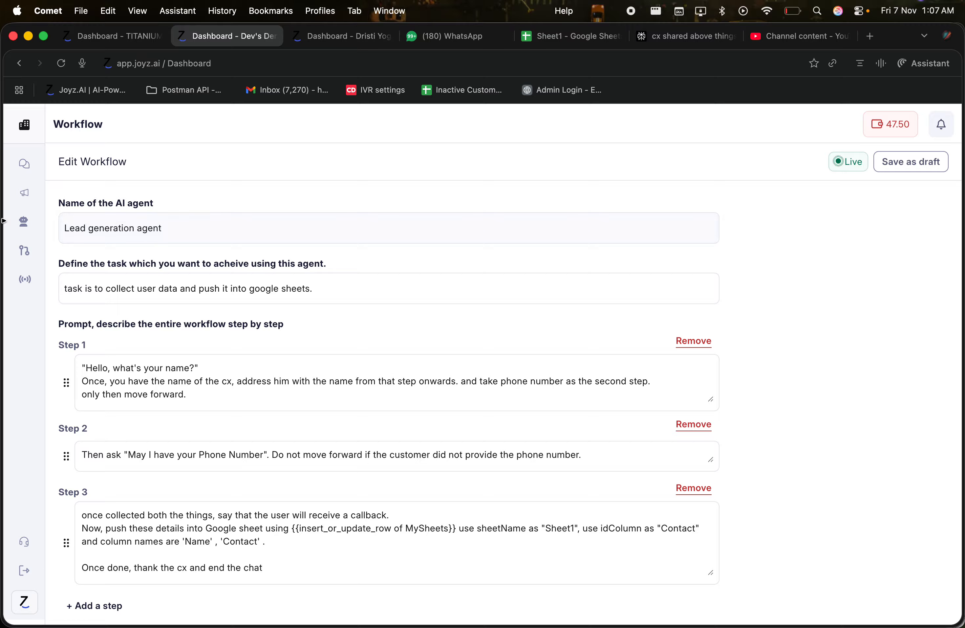
Open the chatbot's Bot settings to show its Personality options for response length, tone and language
{"action": "left_click", "coordinate": [30, 221]}
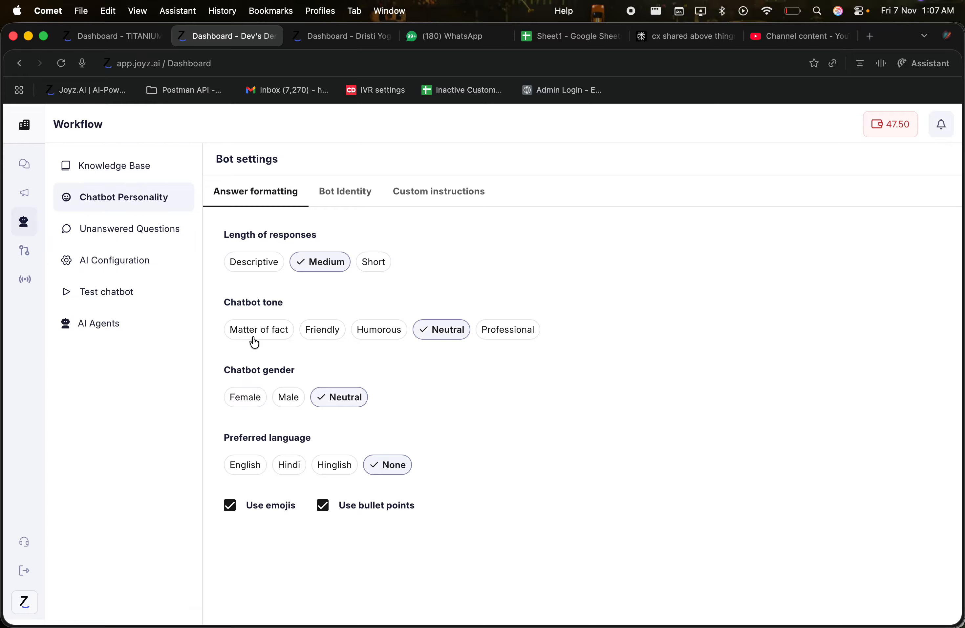
Open the Lead generation agent's Edit Workflow page from the AI Agents list
{"action": "left_click", "coordinate": [108, 328]}
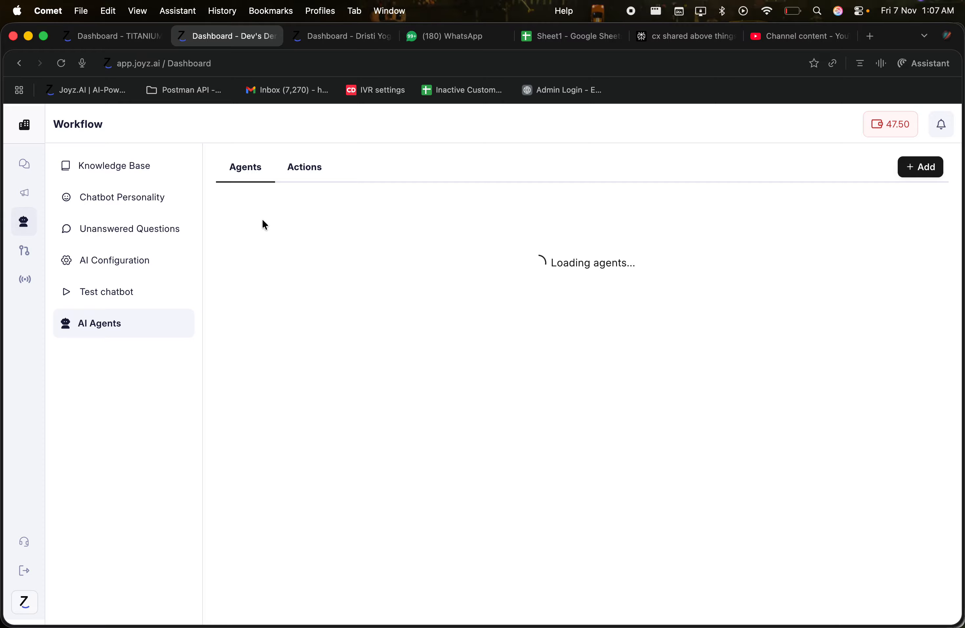
{"action": "left_click", "coordinate": [302, 220]}
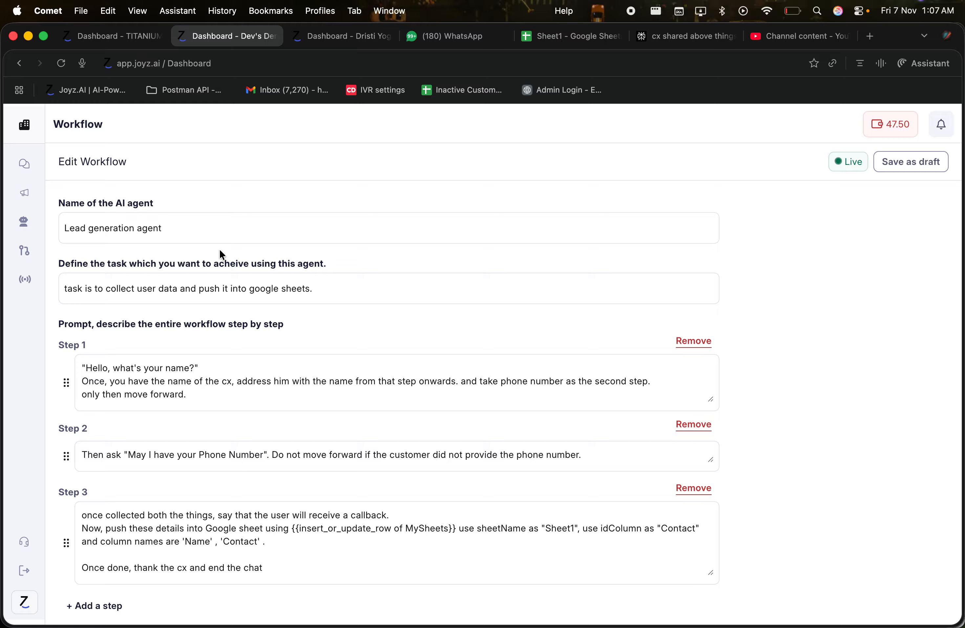
{"action": "left_click_drag", "start_coordinate": [183, 226], "coordinate": [67, 230]}
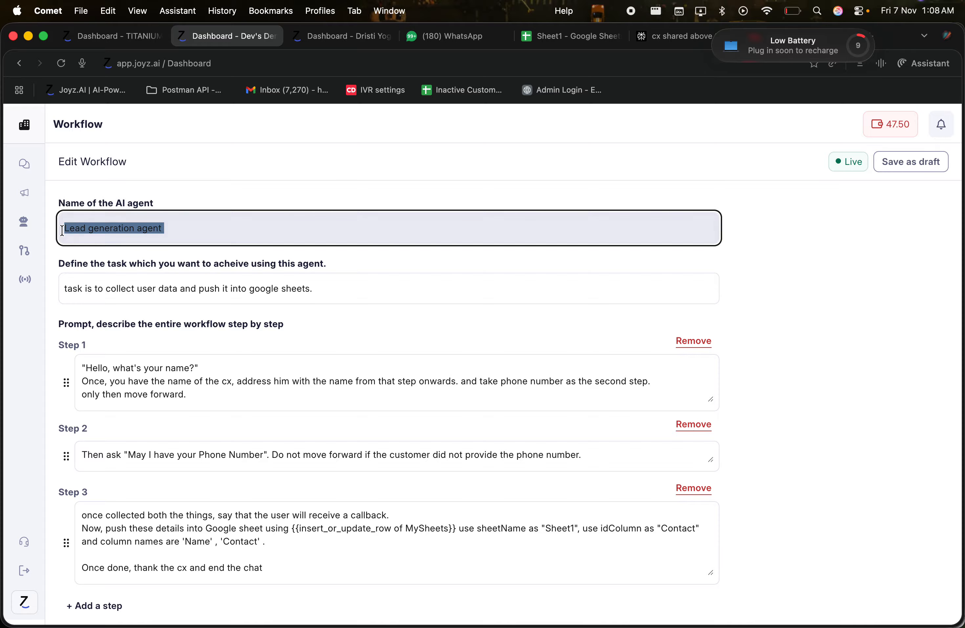
{"action": "left_click", "coordinate": [140, 229]}
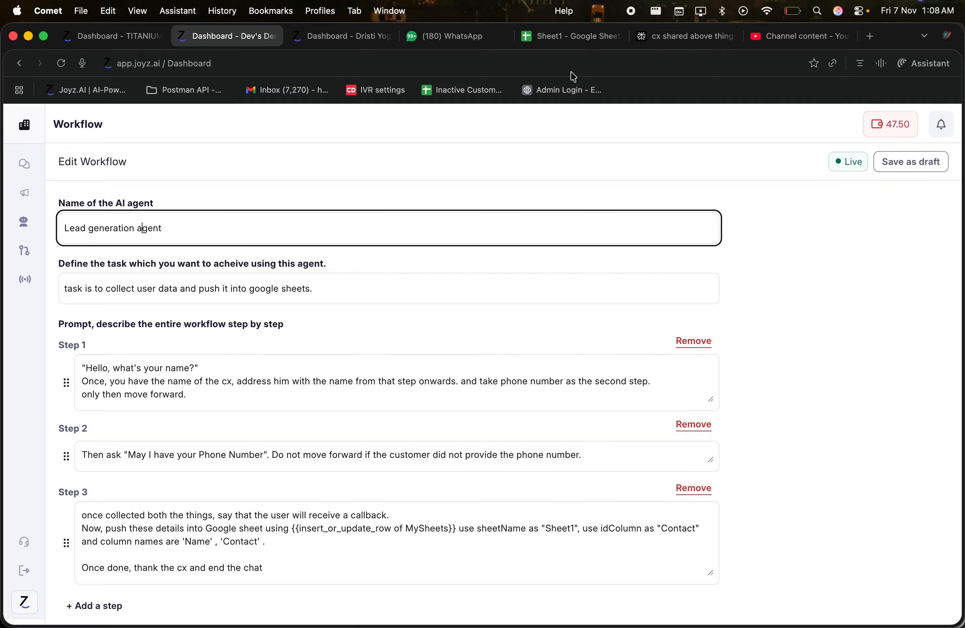
{"action": "scroll", "coordinate": [204, 330], "scroll_direction": "down", "scroll_amount": 2}
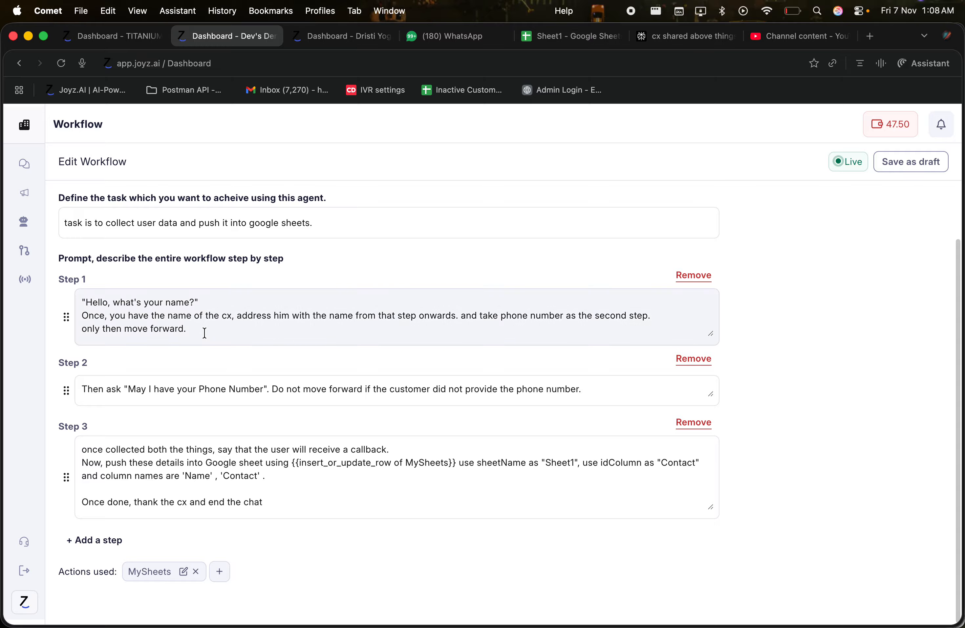
{"action": "scroll", "coordinate": [205, 326], "scroll_direction": "up", "scroll_amount": 2}
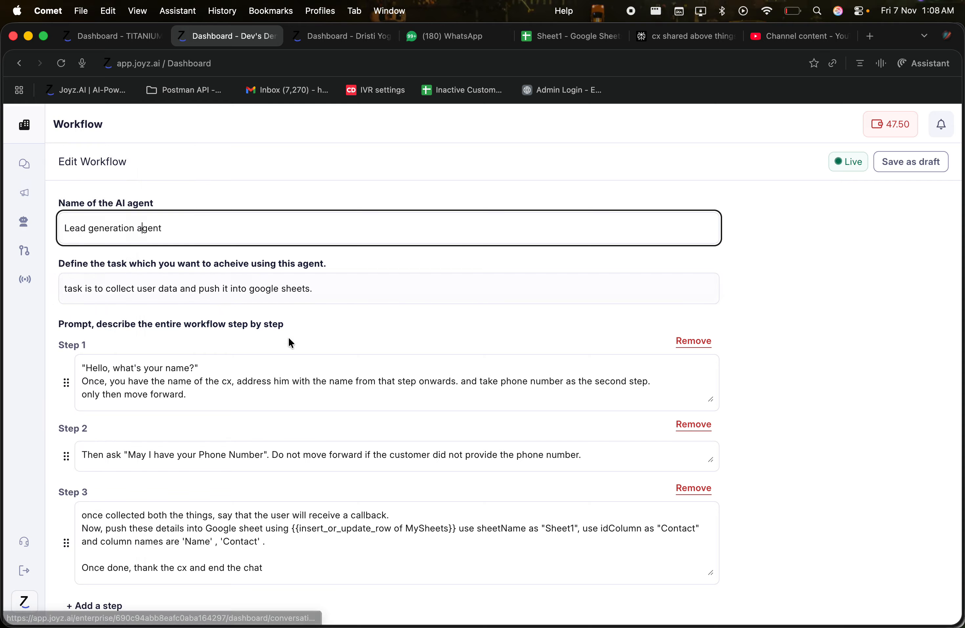
{"action": "left_click_drag", "start_coordinate": [227, 361], "coordinate": [109, 369]}
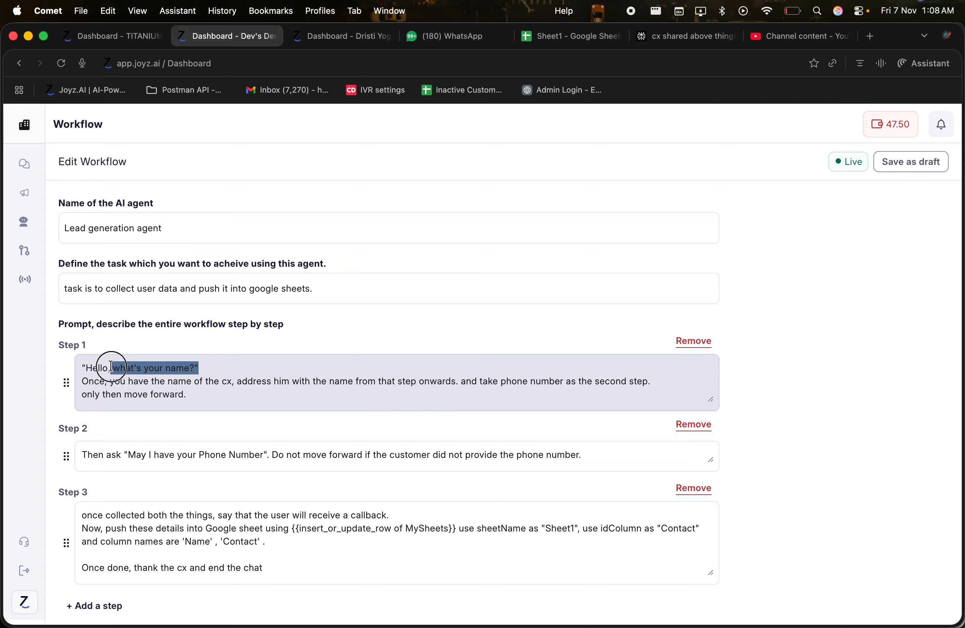
{"action": "left_click_drag", "start_coordinate": [267, 455], "coordinate": [168, 453]}
{"action": "left_click", "coordinate": [166, 453]}
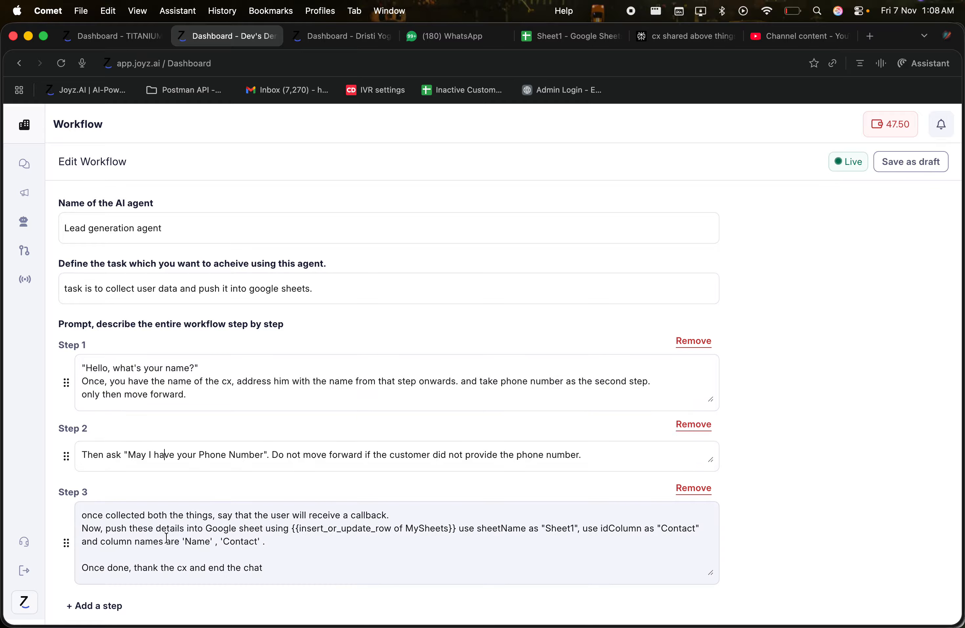
{"action": "left_click_drag", "start_coordinate": [144, 528], "coordinate": [282, 537]}
{"action": "left_click", "coordinate": [282, 536]}
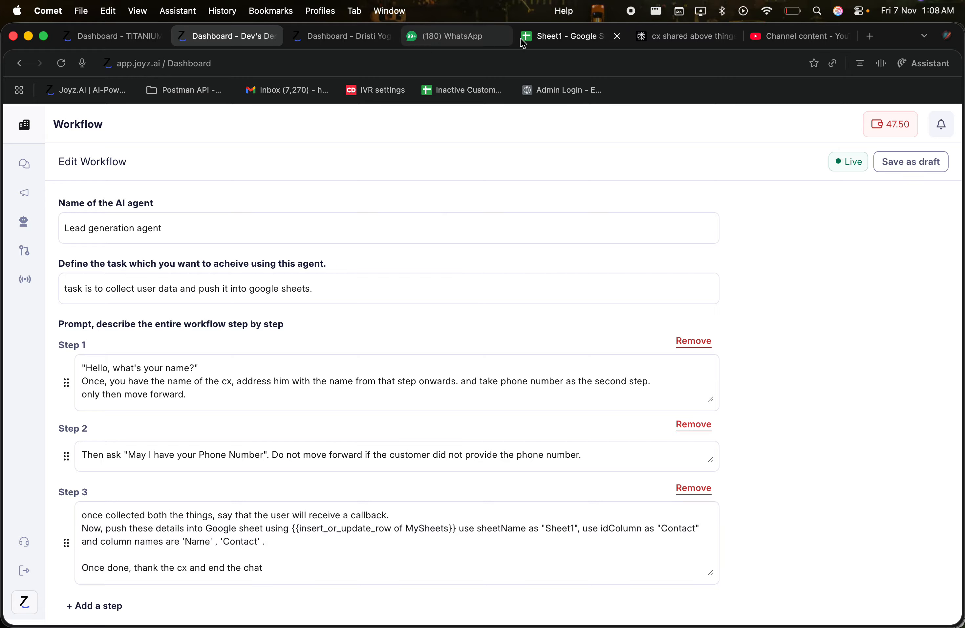
{"action": "left_click", "coordinate": [545, 41]}
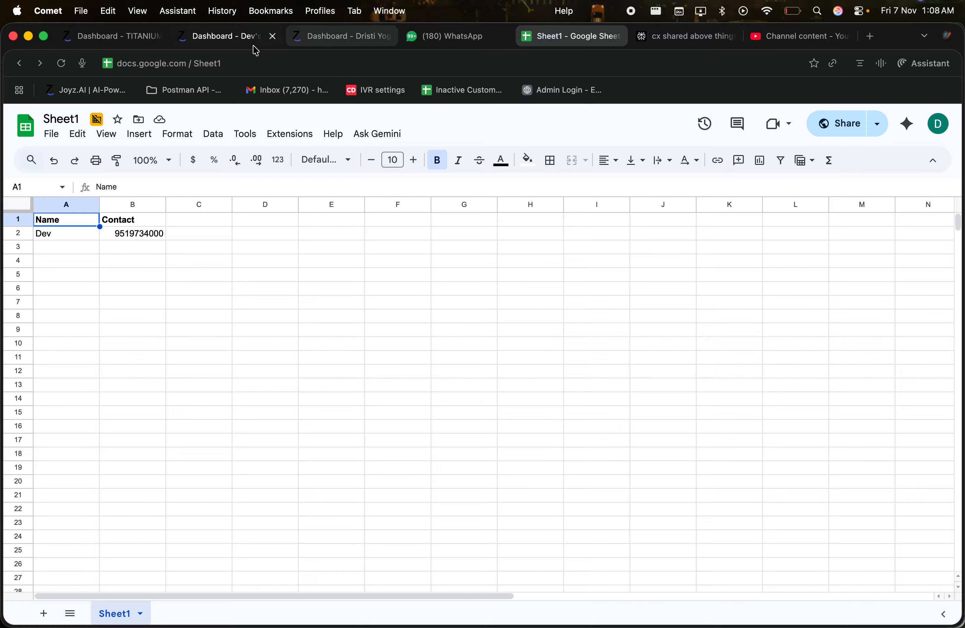
{"action": "left_click", "coordinate": [212, 41]}
{"action": "scroll", "coordinate": [233, 367], "scroll_direction": "down", "scroll_amount": 2}
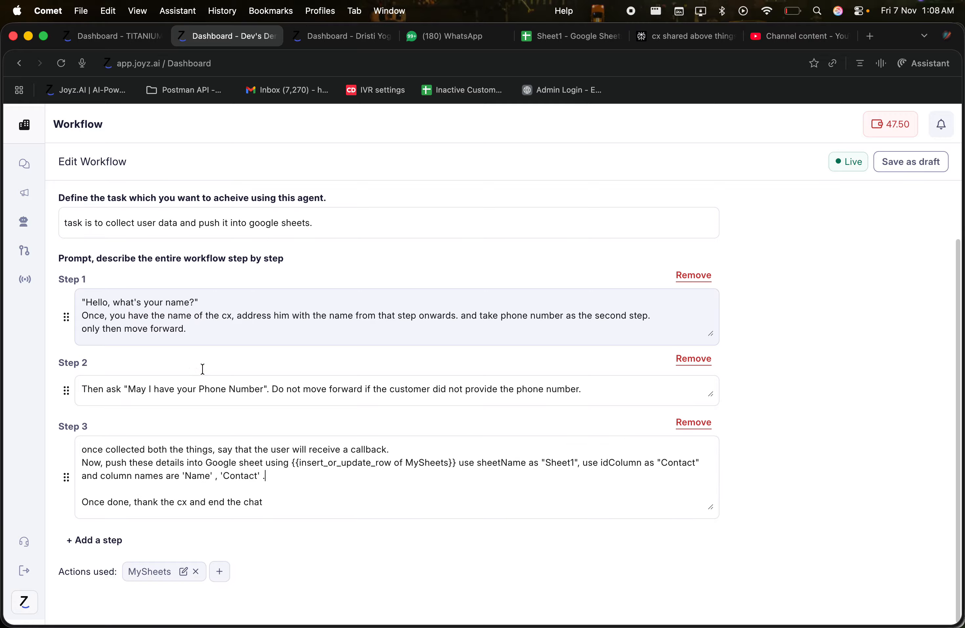
Review the agent name, task description and step-by-step prompt heading
{"action": "scroll", "coordinate": [72, 262], "scroll_direction": "up", "scroll_amount": 2}
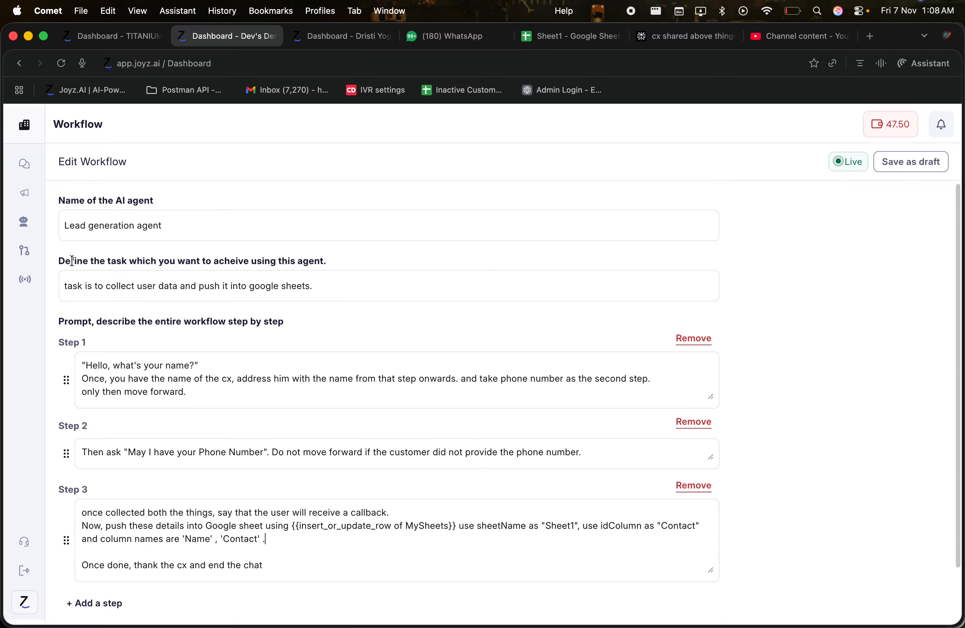
{"action": "left_click", "coordinate": [59, 198]}
{"action": "left_click_drag", "start_coordinate": [59, 197], "coordinate": [226, 205]}
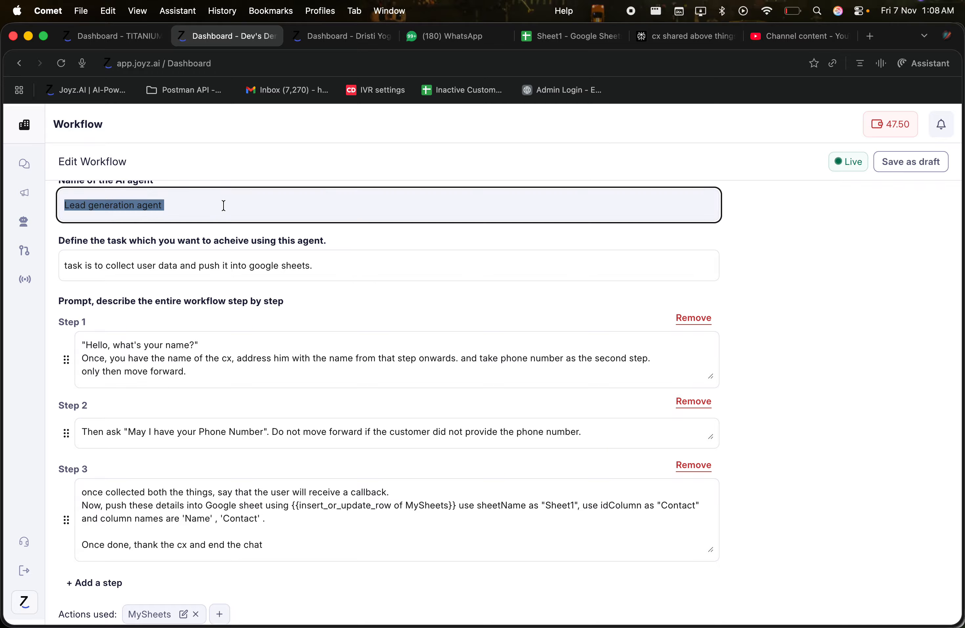
{"action": "left_click_drag", "start_coordinate": [65, 263], "coordinate": [323, 263]}
{"action": "left_click", "coordinate": [323, 263]}
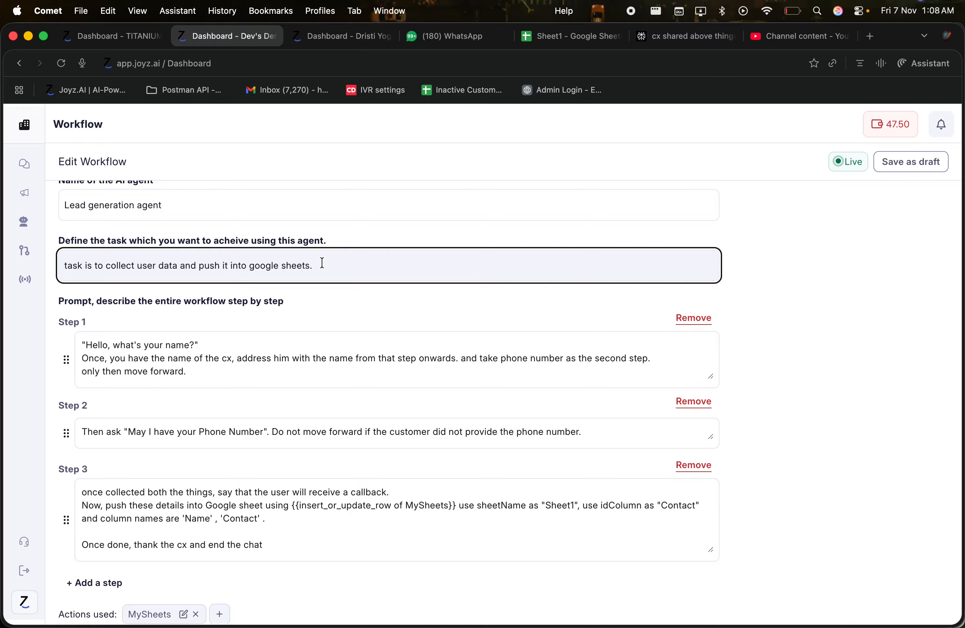
{"action": "left_click", "coordinate": [277, 288]}
{"action": "left_click_drag", "start_coordinate": [52, 302], "coordinate": [286, 314]}
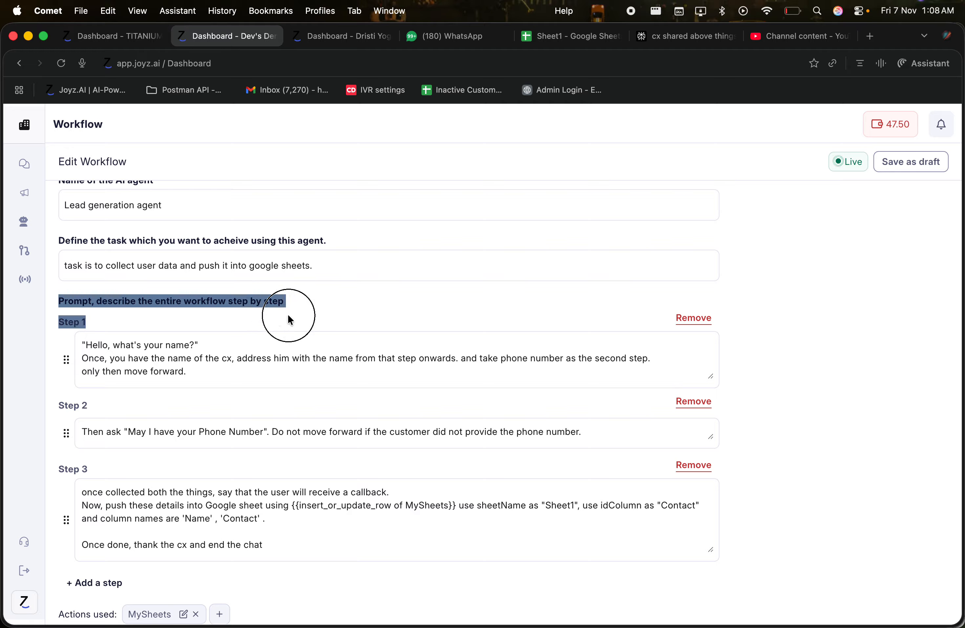
{"action": "left_click", "coordinate": [152, 301]}
{"action": "left_click_drag", "start_coordinate": [100, 301], "coordinate": [306, 307]}
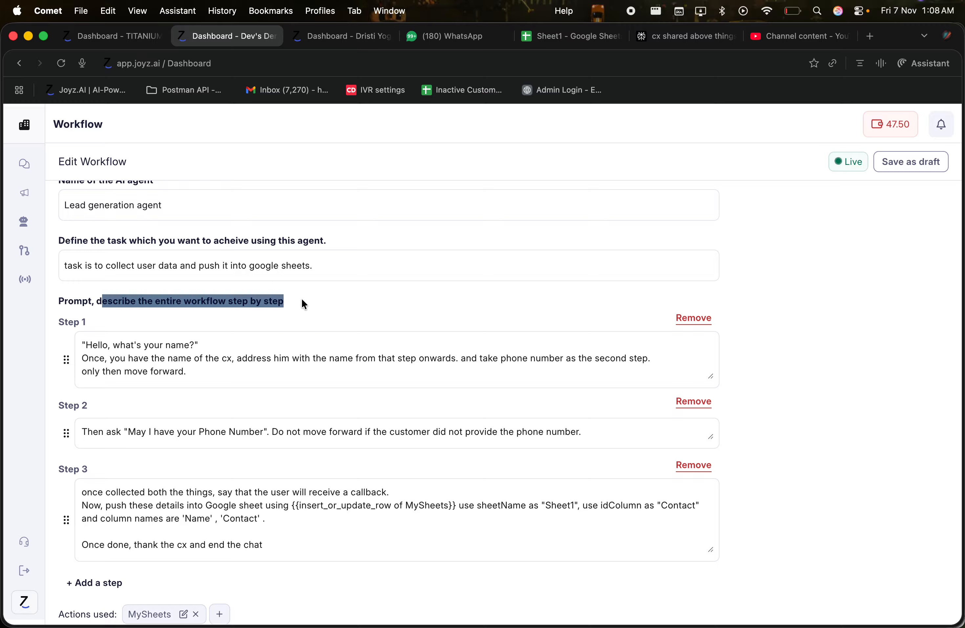
{"action": "left_click", "coordinate": [303, 305]}
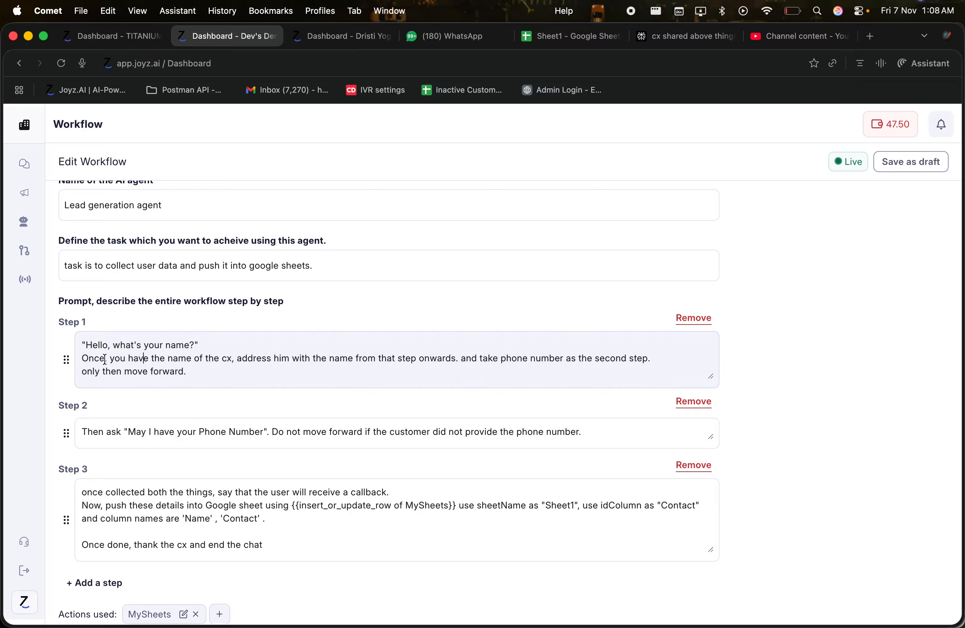
Review Step 1's greeting and name handling, and Step 2's phone number question
{"action": "left_click_drag", "start_coordinate": [85, 348], "coordinate": [202, 345]}
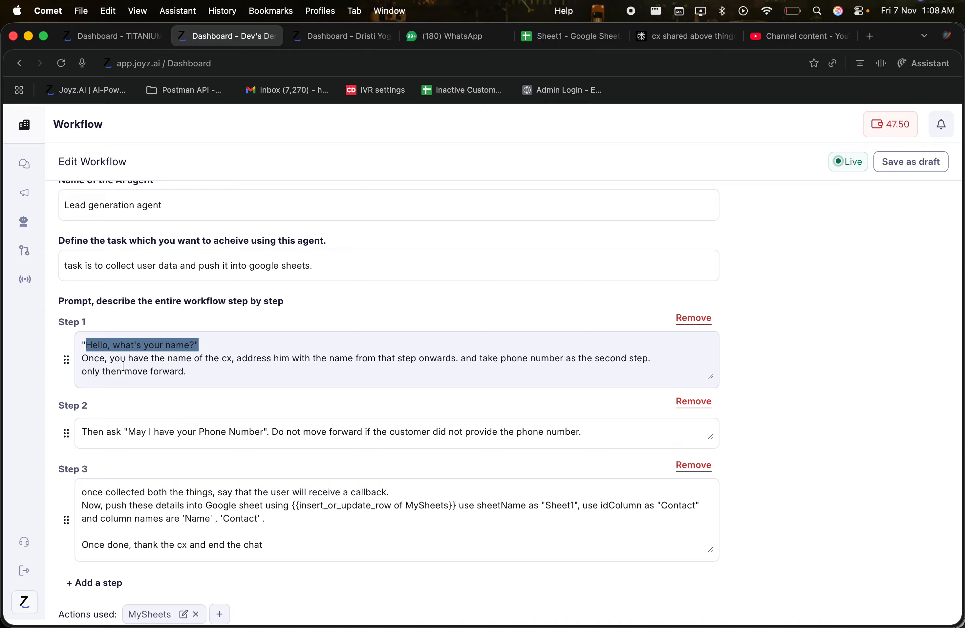
{"action": "left_click", "coordinate": [113, 352]}
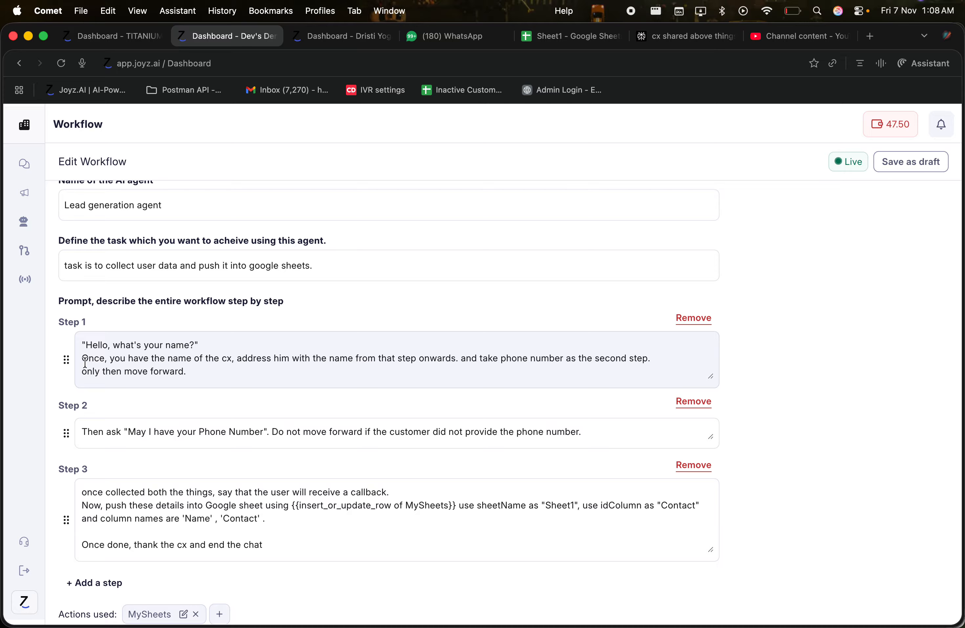
{"action": "left_click_drag", "start_coordinate": [85, 361], "coordinate": [625, 367]}
{"action": "left_click", "coordinate": [249, 361]}
{"action": "left_click", "coordinate": [304, 373]}
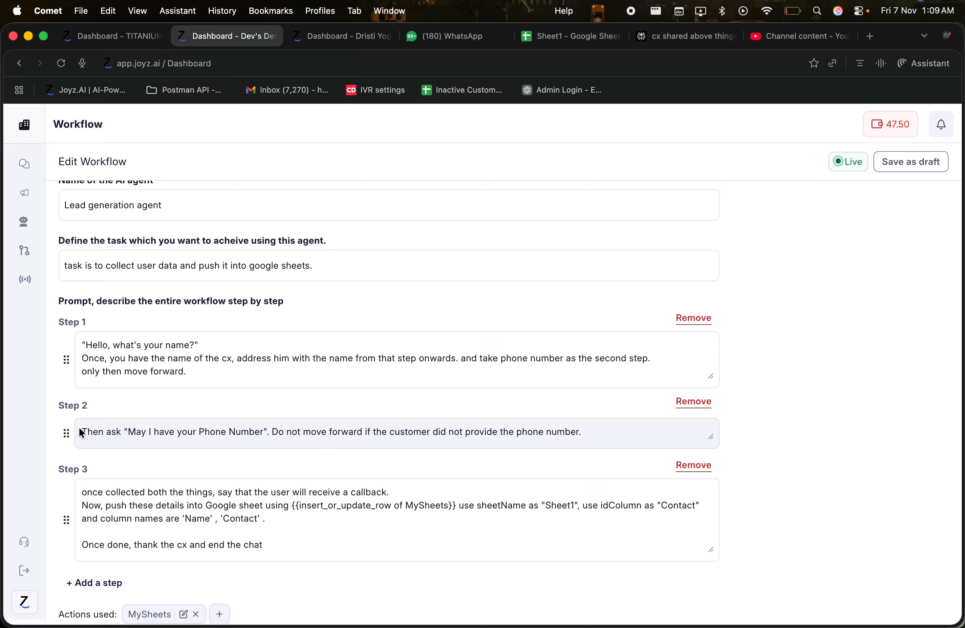
{"action": "left_click_drag", "start_coordinate": [82, 433], "coordinate": [277, 431]}
{"action": "left_click", "coordinate": [278, 431]}
Add a period after Step 3's callback sentence, then open the MySheets action's settings
{"action": "left_click", "coordinate": [171, 505]}
{"action": "scroll", "coordinate": [69, 441], "scroll_direction": "down", "scroll_amount": 1}
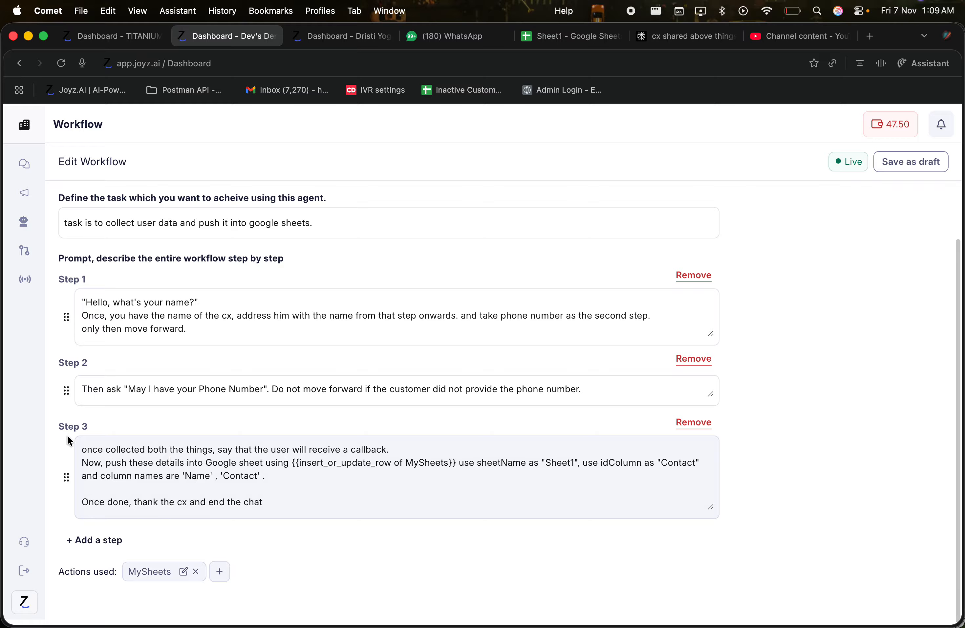
{"action": "left_click_drag", "start_coordinate": [98, 449], "coordinate": [402, 448]}
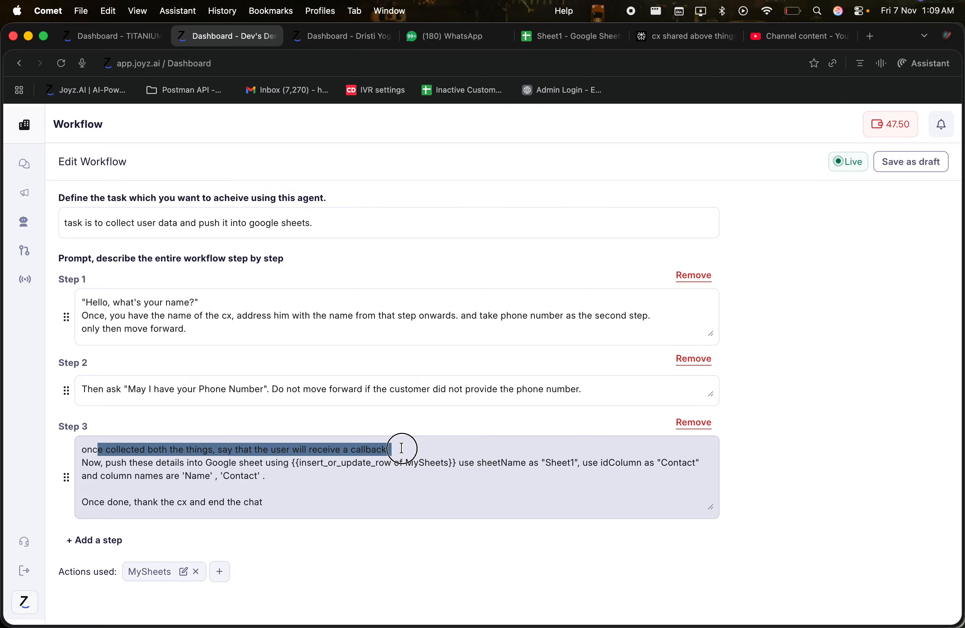
{"action": "left_click", "coordinate": [401, 449]}
{"action": "type", "text": "."}
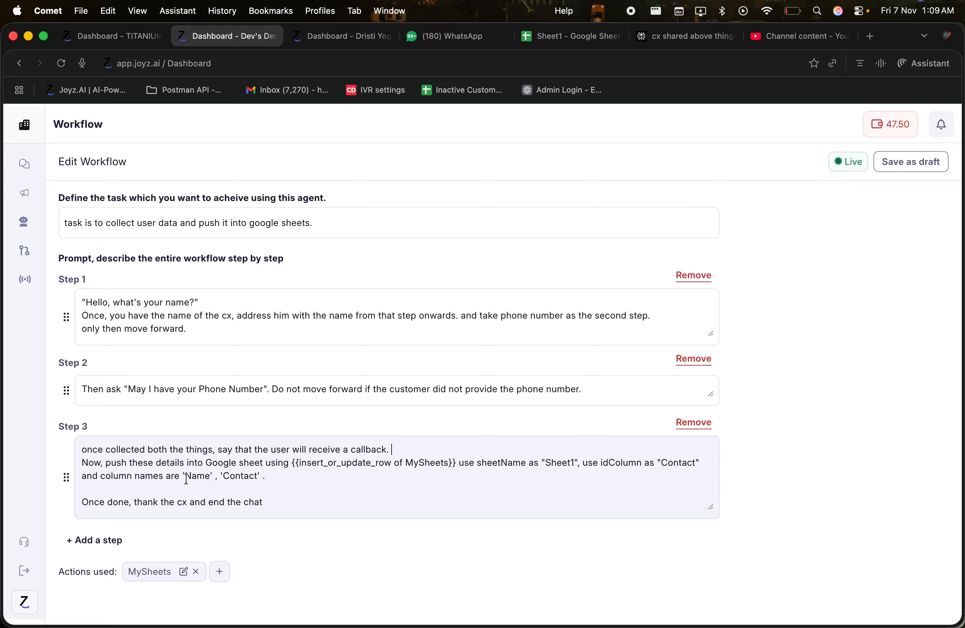
{"action": "left_click_drag", "start_coordinate": [82, 462], "coordinate": [265, 481]}
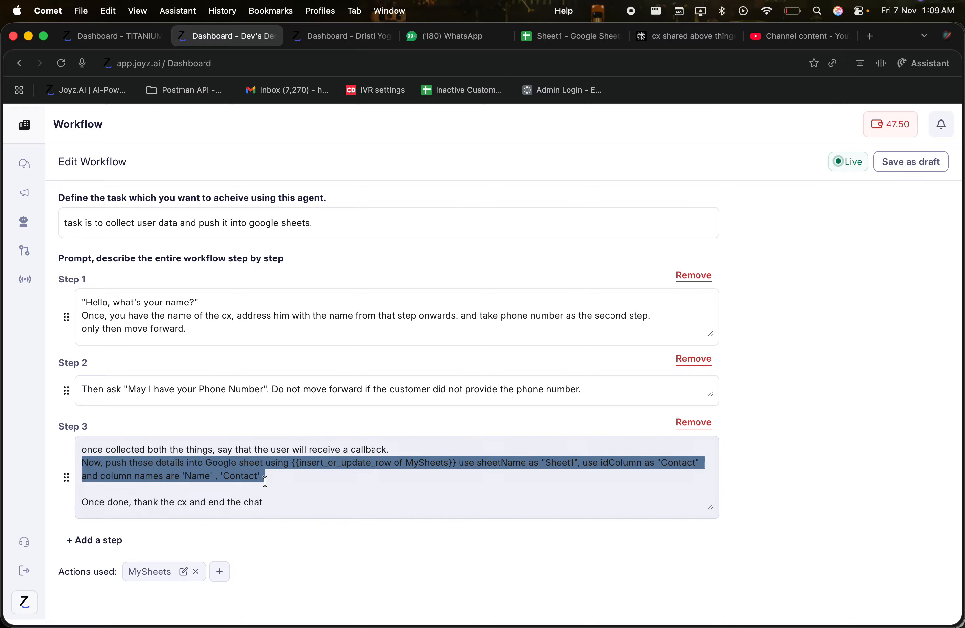
{"action": "left_click", "coordinate": [347, 465]}
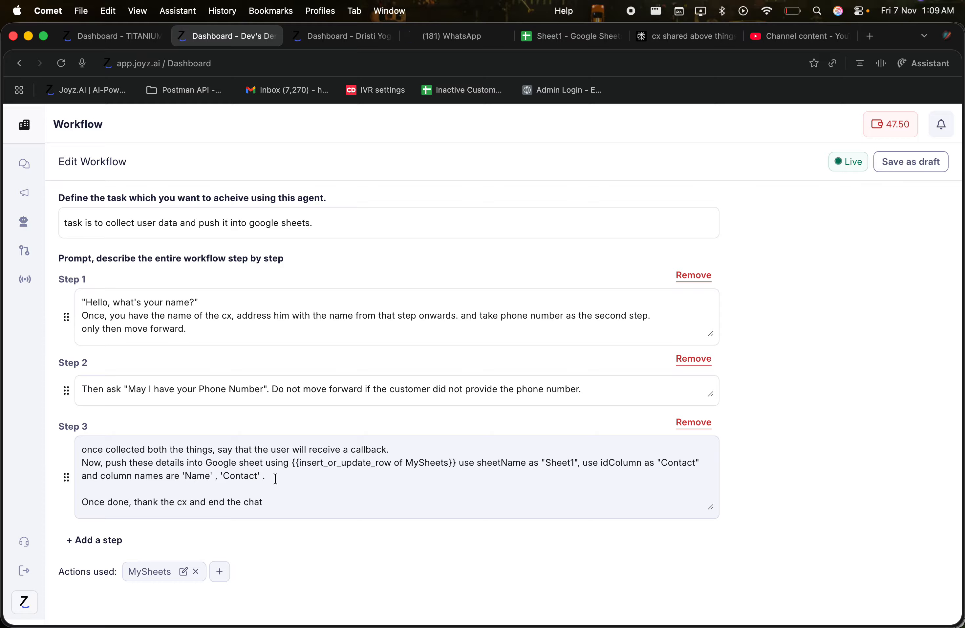
{"action": "left_click_drag", "start_coordinate": [67, 571], "coordinate": [99, 573]}
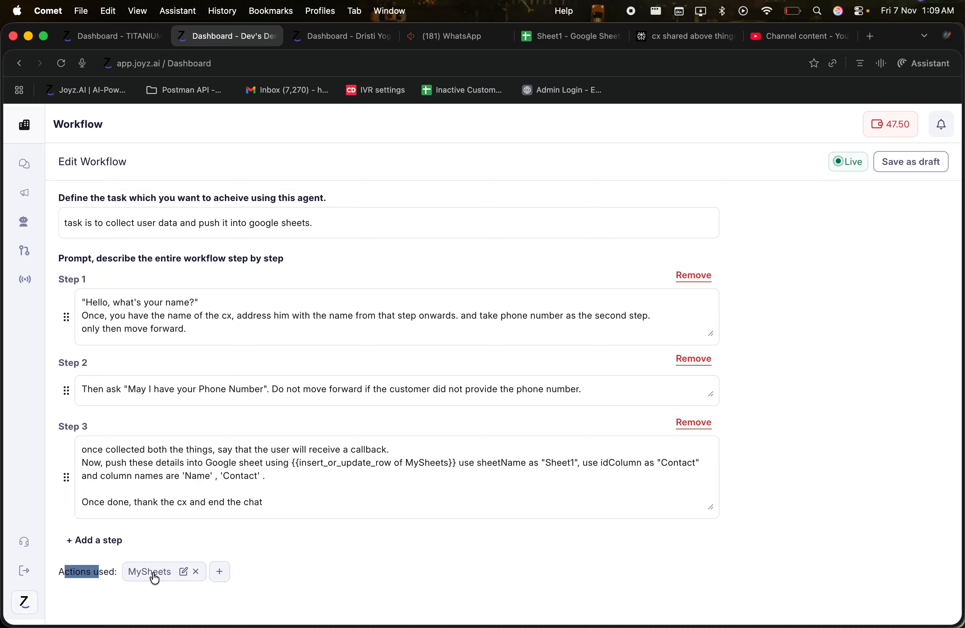
{"action": "left_click", "coordinate": [154, 572]}
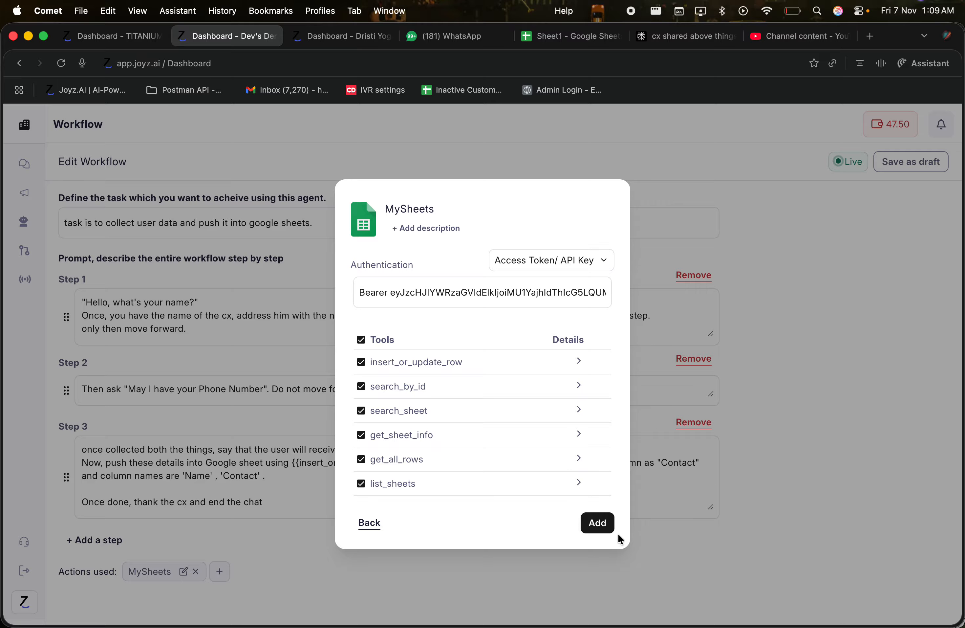
Close the MySheets settings with Back, leaving them unchanged
{"action": "left_click", "coordinate": [366, 531]}
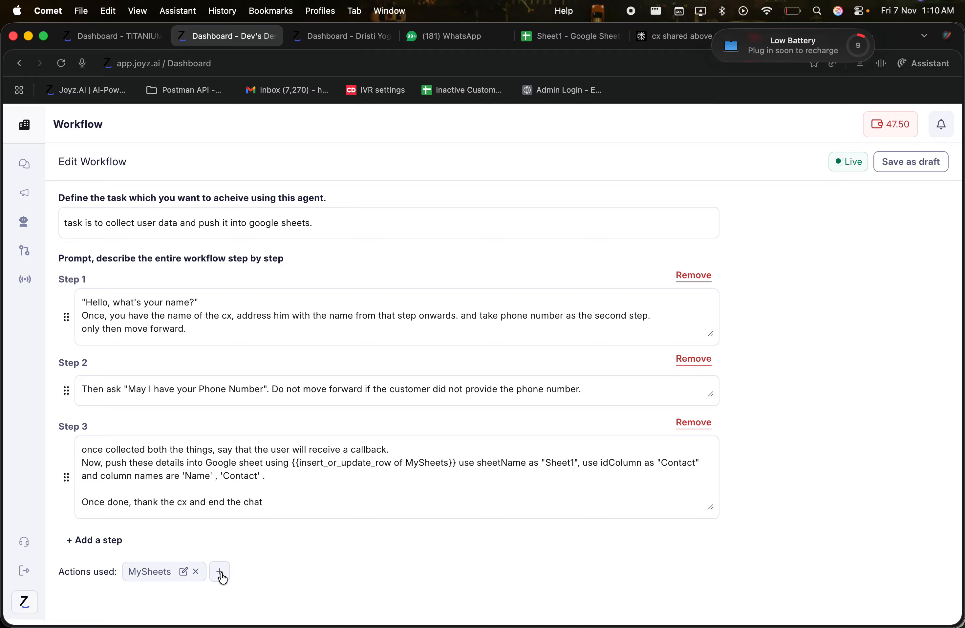
Append 'use {{search_knowledge_base}} to answer the query if any.' on a new line in Step 3
{"action": "left_click", "coordinate": [315, 506]}
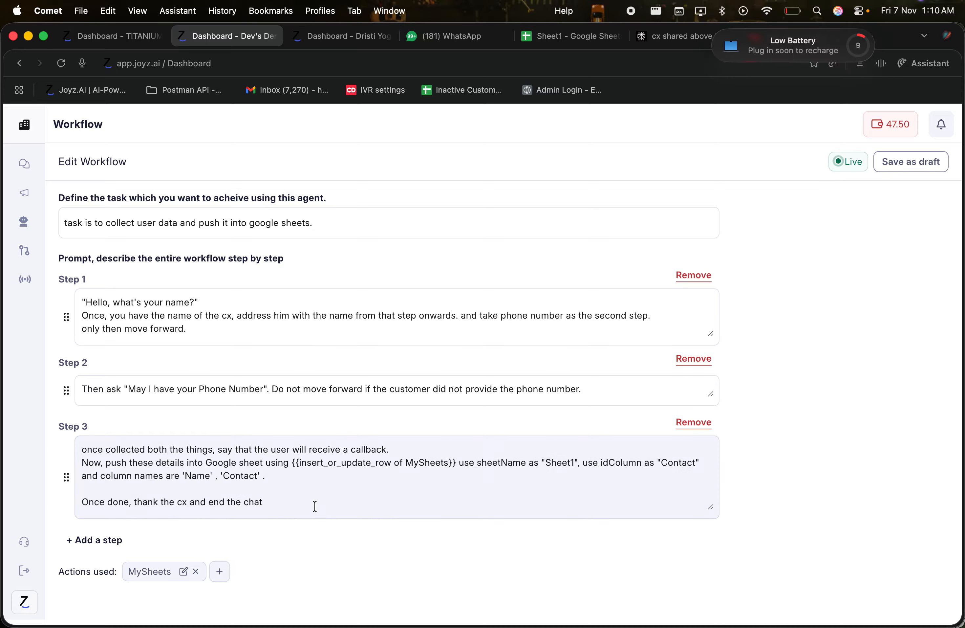
{"action": "key", "text": "Return"}
{"action": "key", "text": "Return"}
{"action": "scroll", "coordinate": [316, 506], "scroll_direction": "down", "scroll_amount": 2}
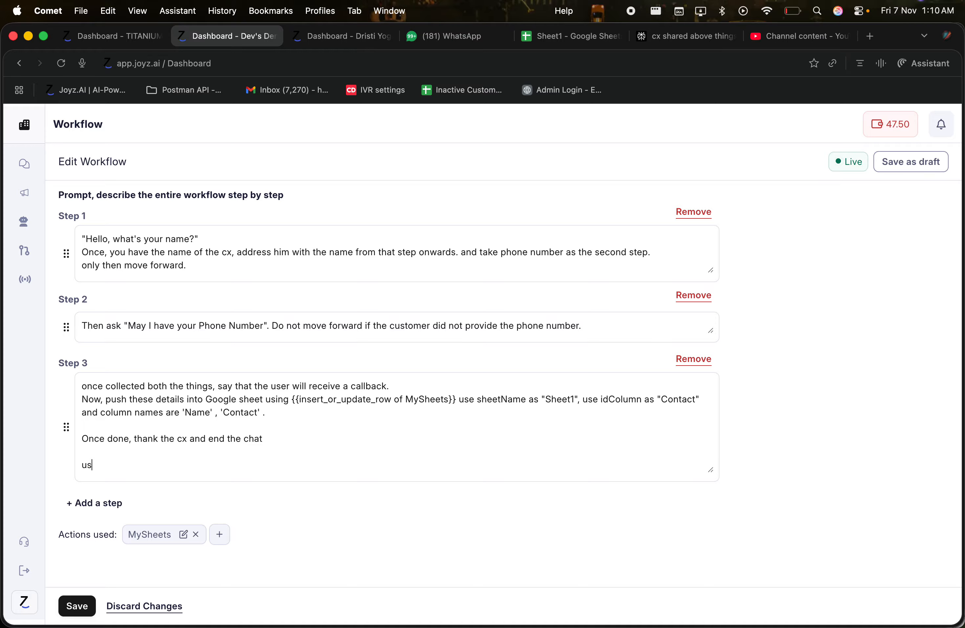
{"action": "type", "text": "use /"}
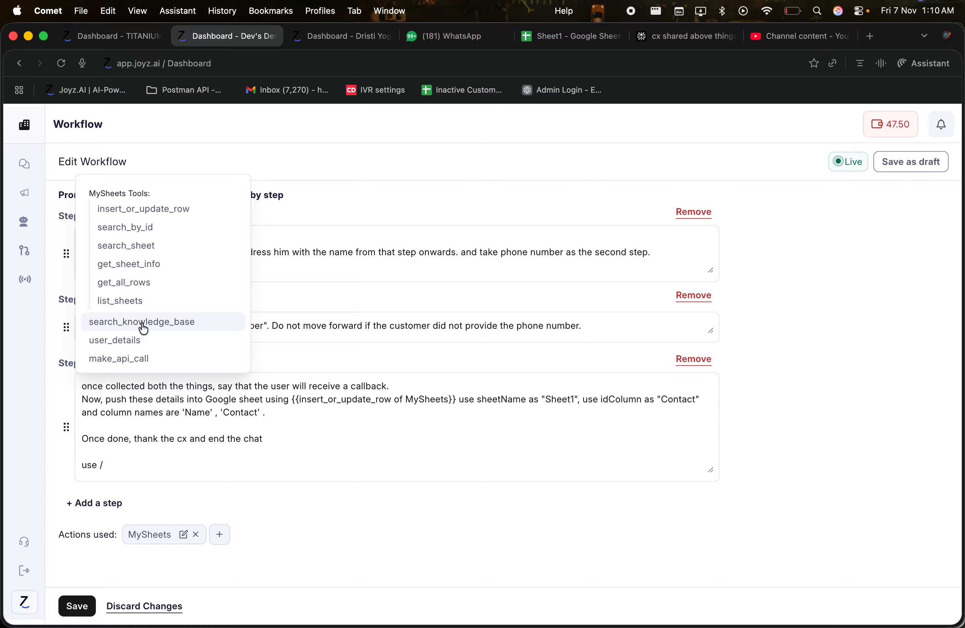
{"action": "left_click", "coordinate": [173, 329]}
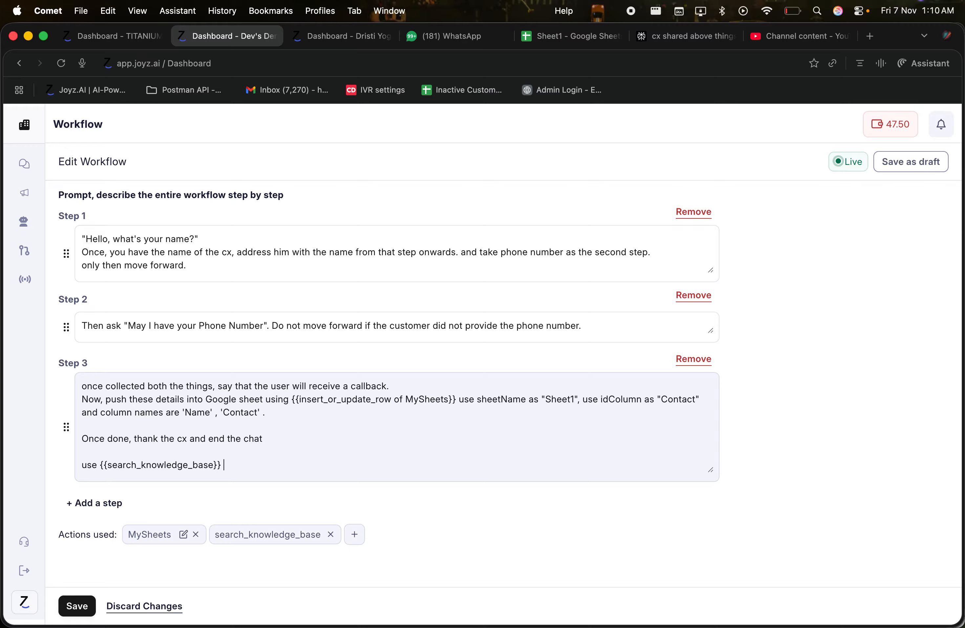
{"action": "type", "text": "nswe"}
{"action": "key", "text": "BackSpace"}
{"action": "key", "text": "BackSpace"}
{"action": "type", "text": "the query if any."}
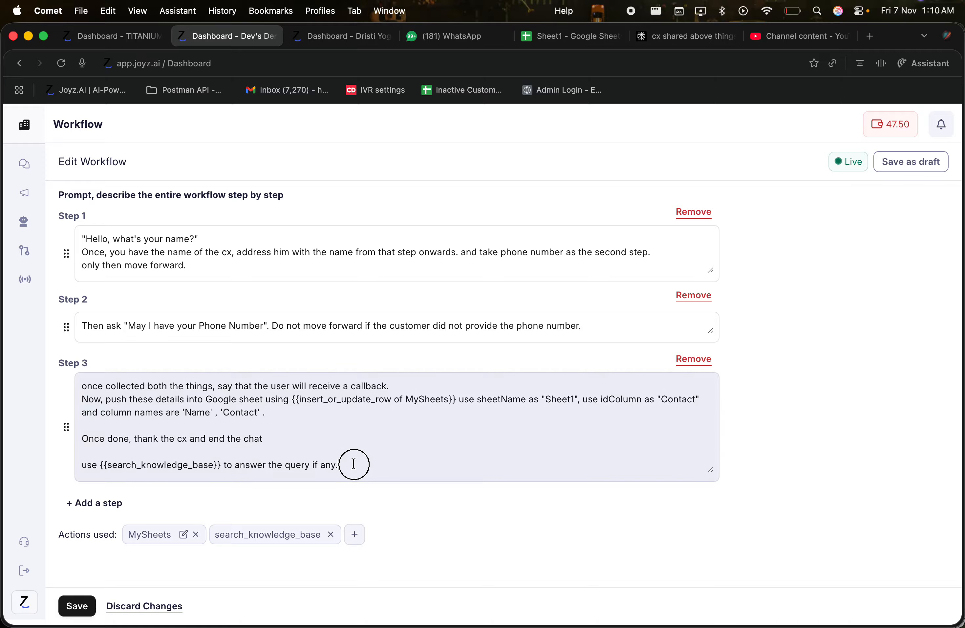
{"action": "left_click_drag", "start_coordinate": [344, 463], "coordinate": [140, 411]}
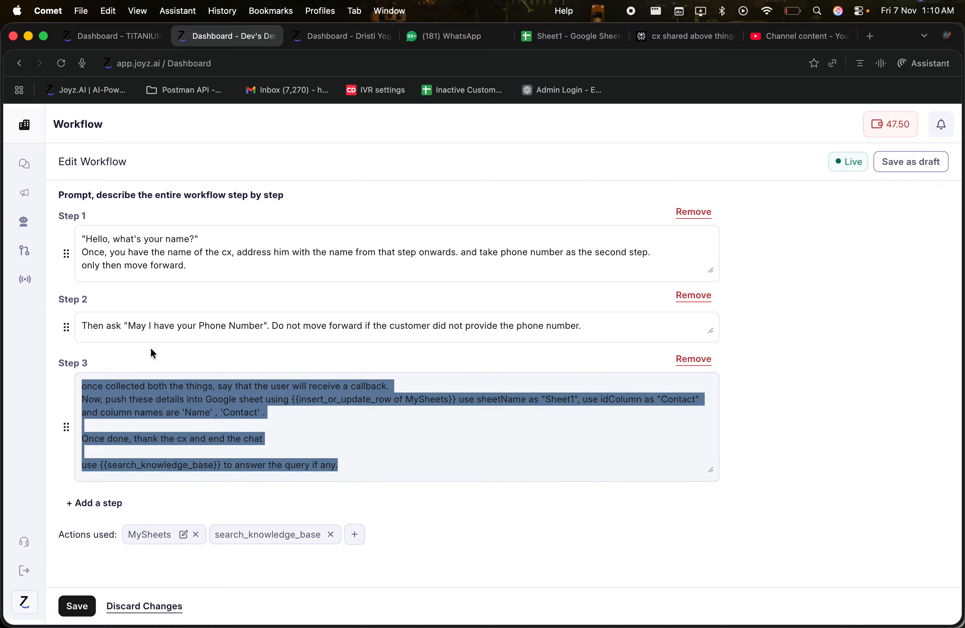
Choose API from the Actions used + menu to start a new action
{"action": "scroll", "coordinate": [155, 343], "scroll_direction": "up", "scroll_amount": 3}
{"action": "left_click", "coordinate": [200, 318]}
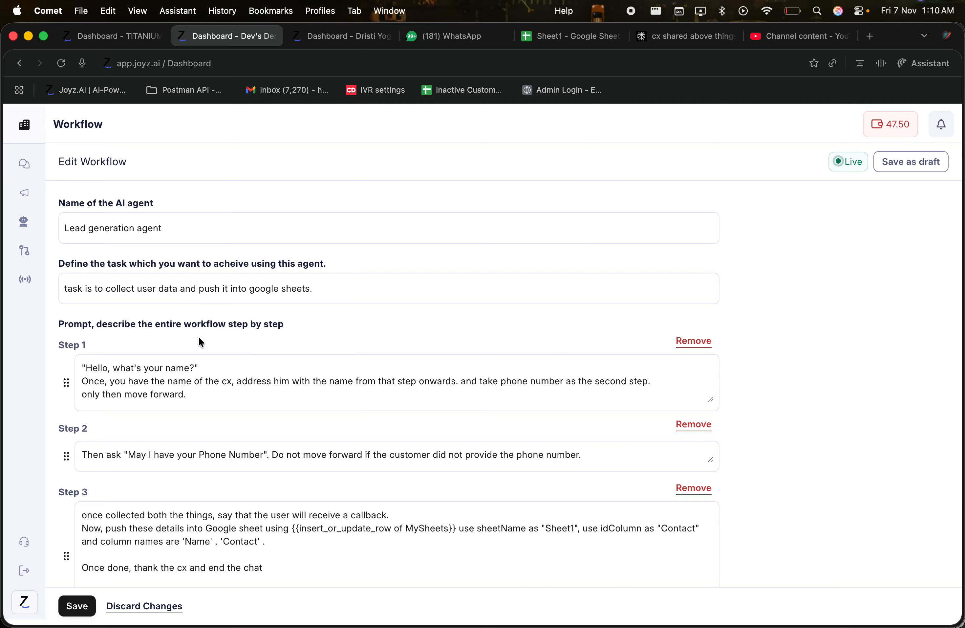
{"action": "scroll", "coordinate": [199, 338], "scroll_direction": "down", "scroll_amount": 3}
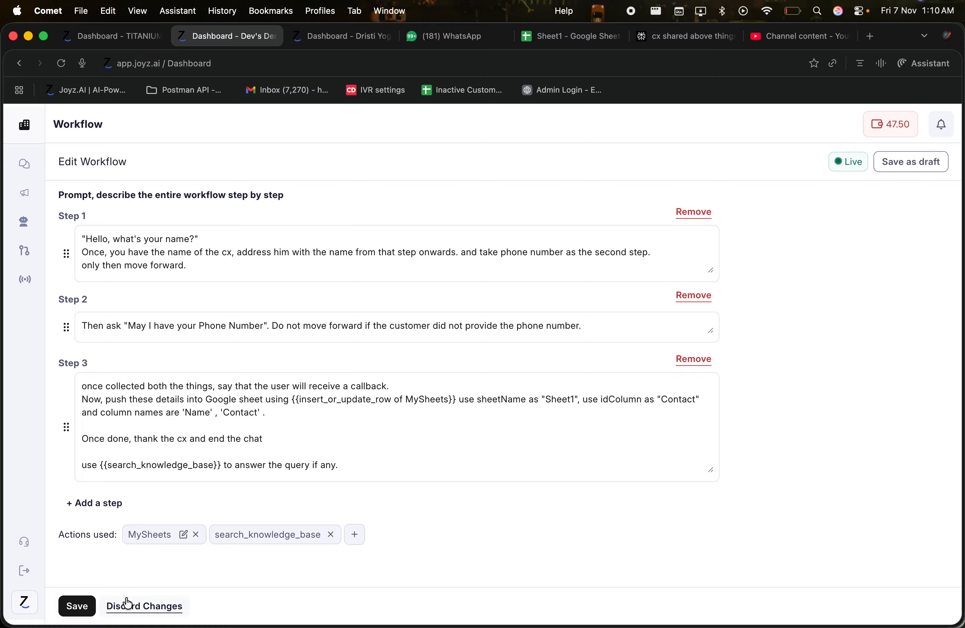
{"action": "left_click", "coordinate": [353, 534]}
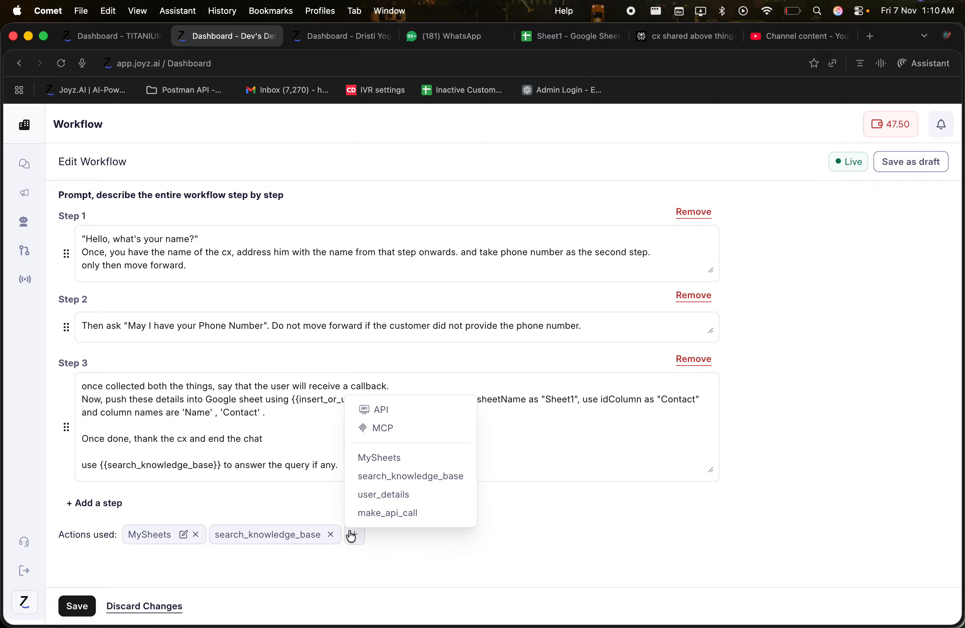
{"action": "left_click", "coordinate": [398, 413]}
{"action": "left_click", "coordinate": [588, 287]}
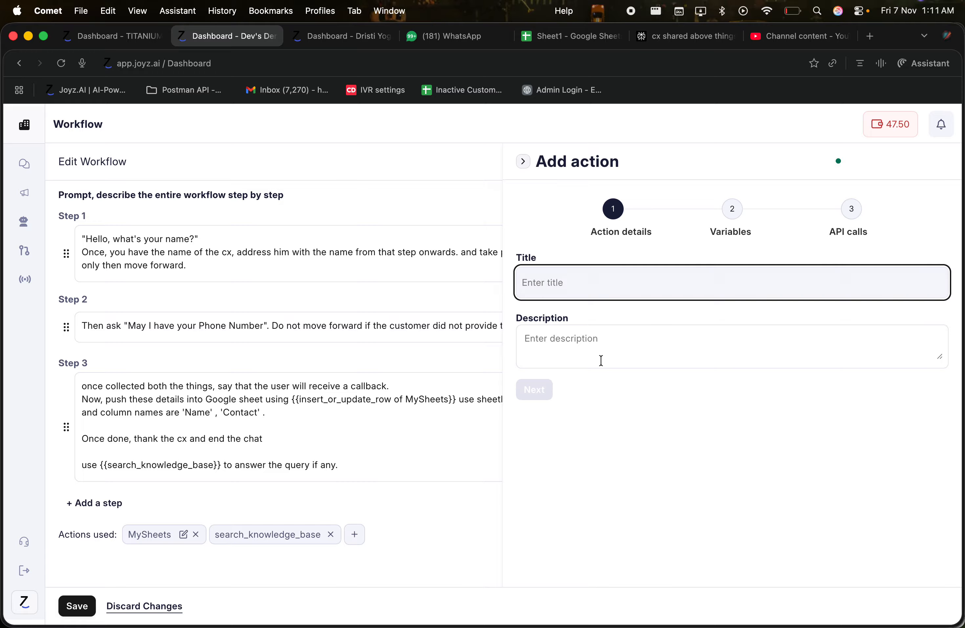
Give the new action title 'Test' and description 'test'
{"action": "left_click", "coordinate": [579, 350]}
{"action": "left_click", "coordinate": [564, 291]}
{"action": "type", "text": "Test"}
{"action": "left_click", "coordinate": [556, 370]}
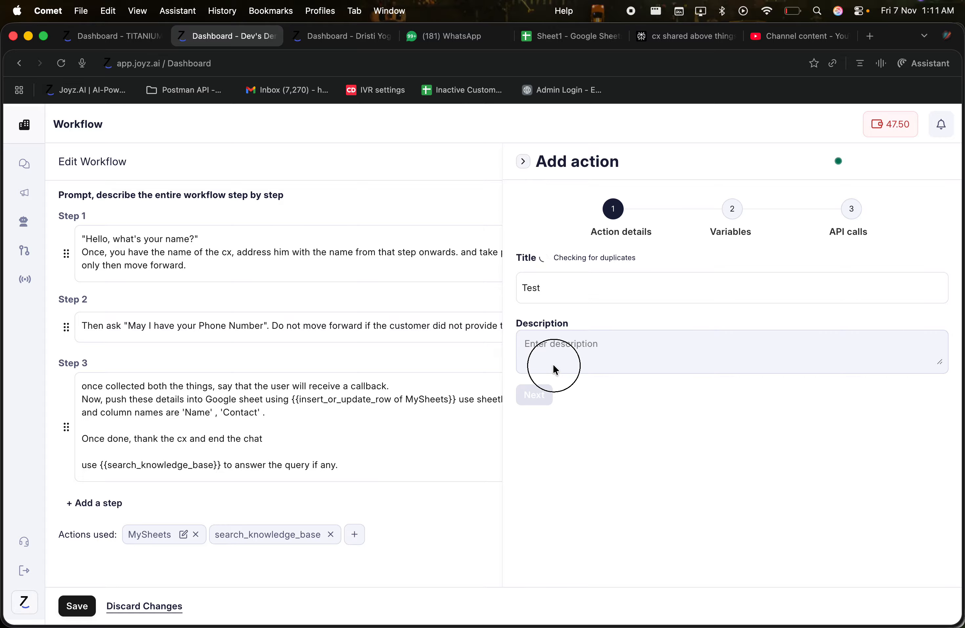
{"action": "type", "text": "test"}
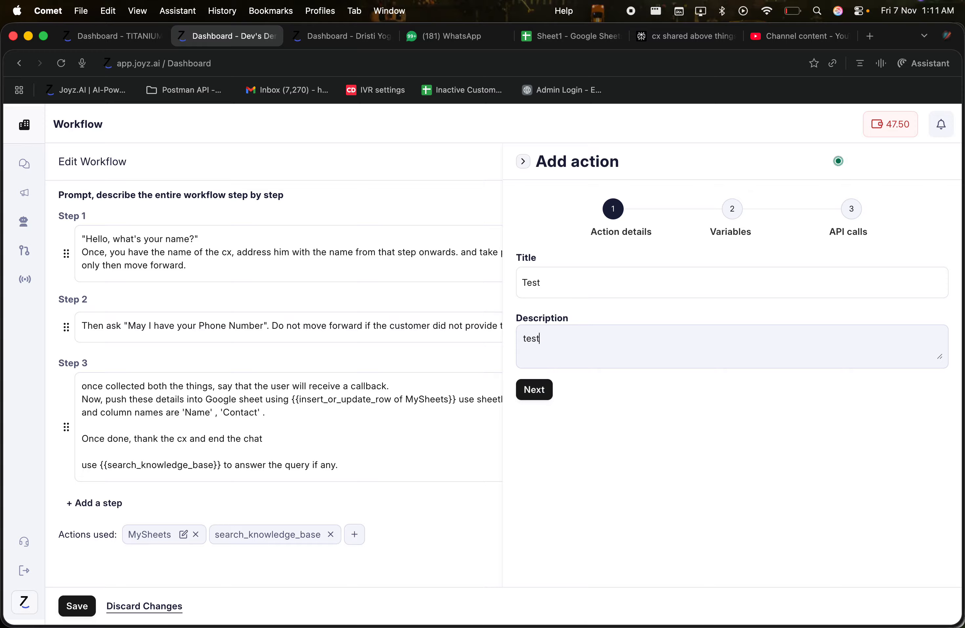
{"action": "left_click", "coordinate": [535, 390]}
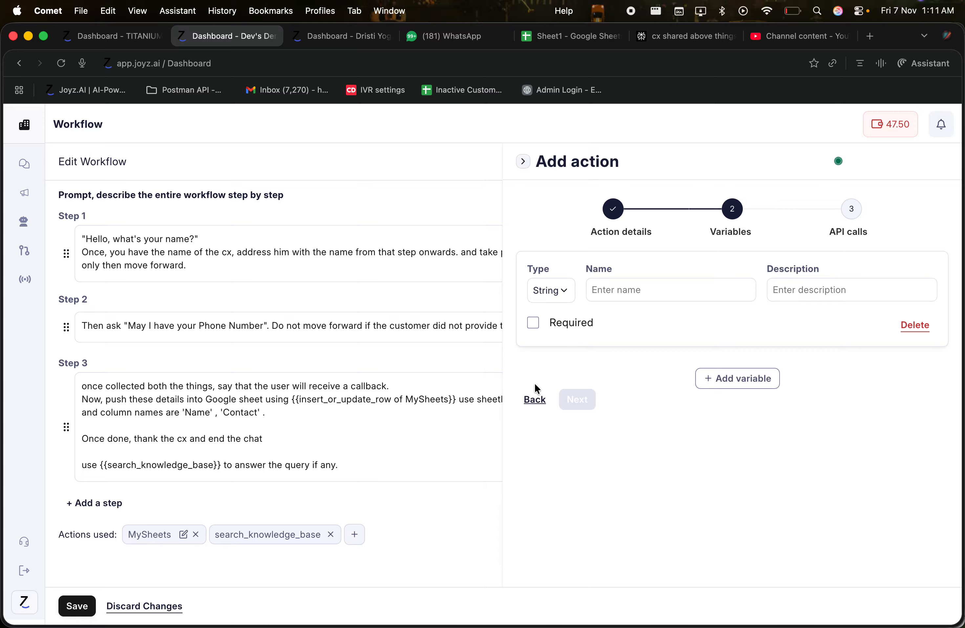
Add a required 'name' variable described as 'gat the name of the cx'
{"action": "left_click", "coordinate": [643, 292]}
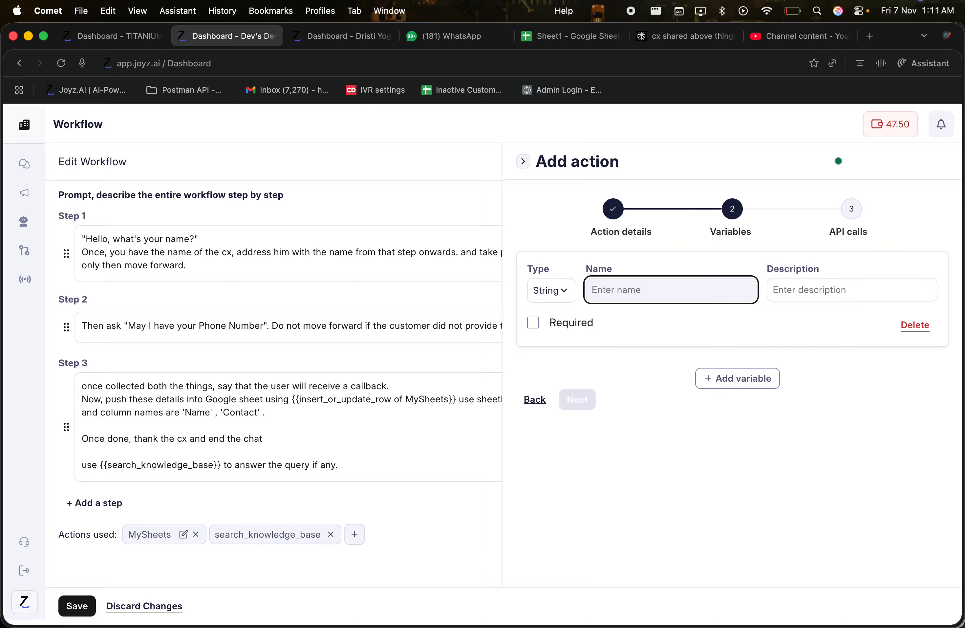
{"action": "type", "text": "name"}
{"action": "key", "text": "Tab"}
{"action": "type", "text": "gat "}
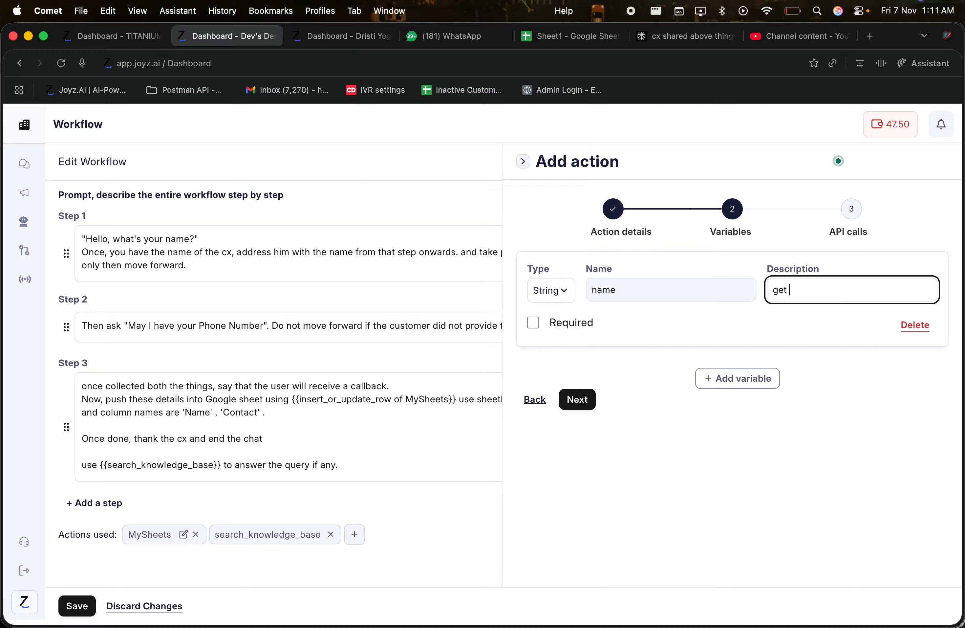
{"action": "type", "text": "the name of the cx"}
{"action": "left_click", "coordinate": [533, 322]}
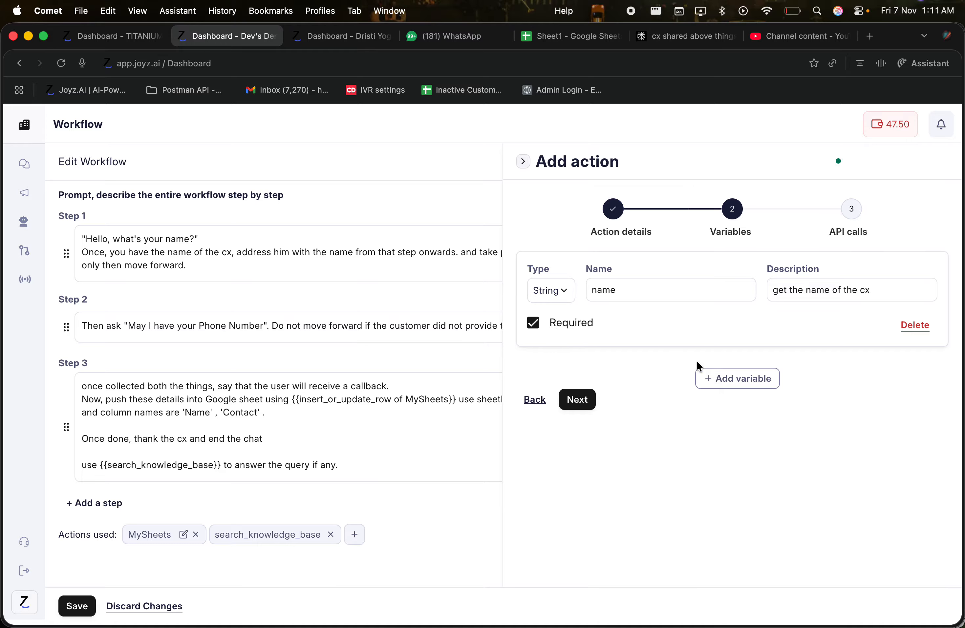
Add a required Number variable 'phone number' and continue to API call settings
{"action": "left_click", "coordinate": [716, 386]}
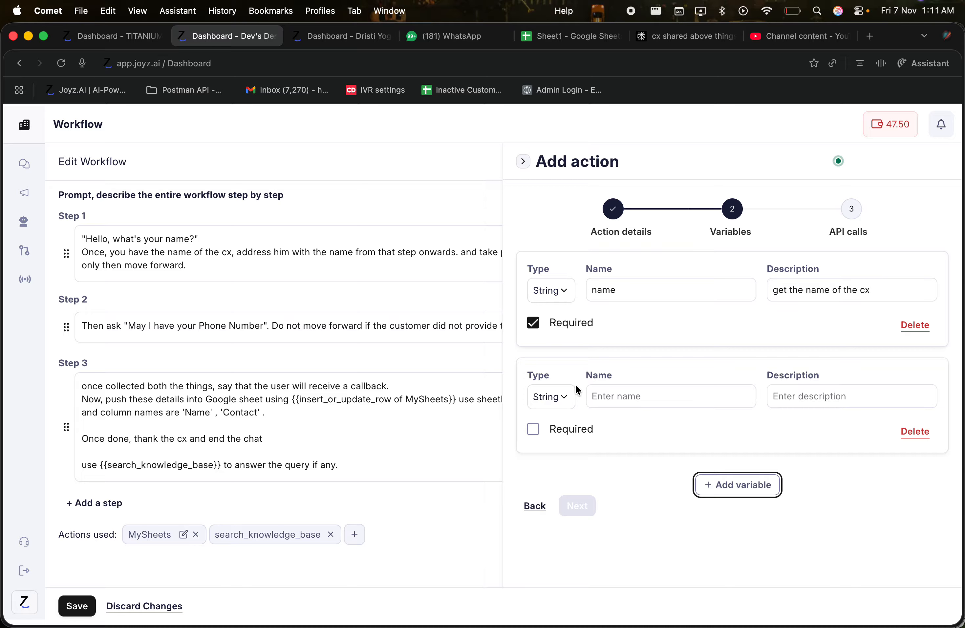
{"action": "left_click", "coordinate": [564, 398]}
{"action": "left_click", "coordinate": [554, 439]}
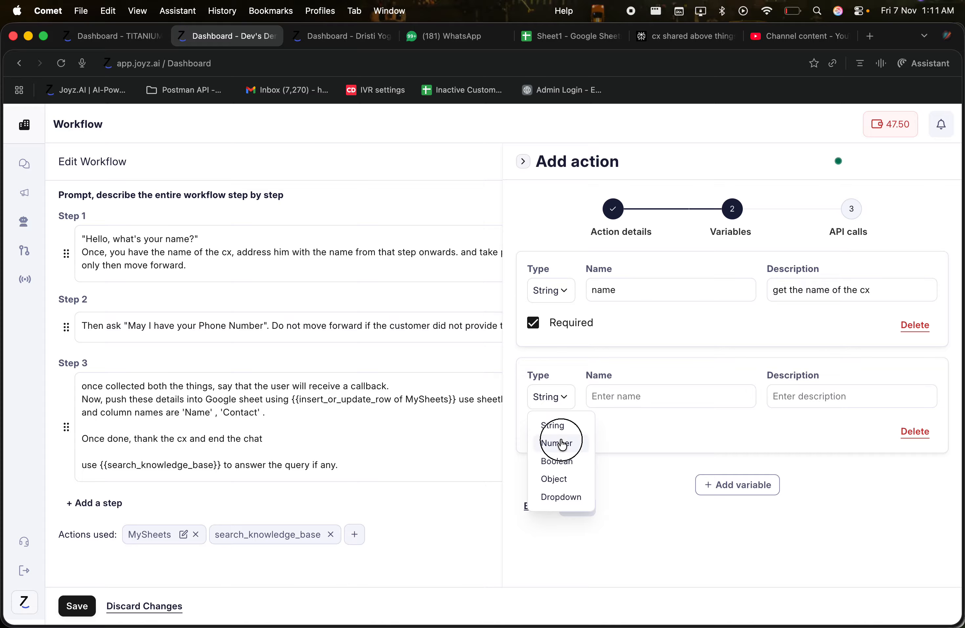
{"action": "left_click", "coordinate": [605, 398]}
{"action": "type", "text": "phone "}
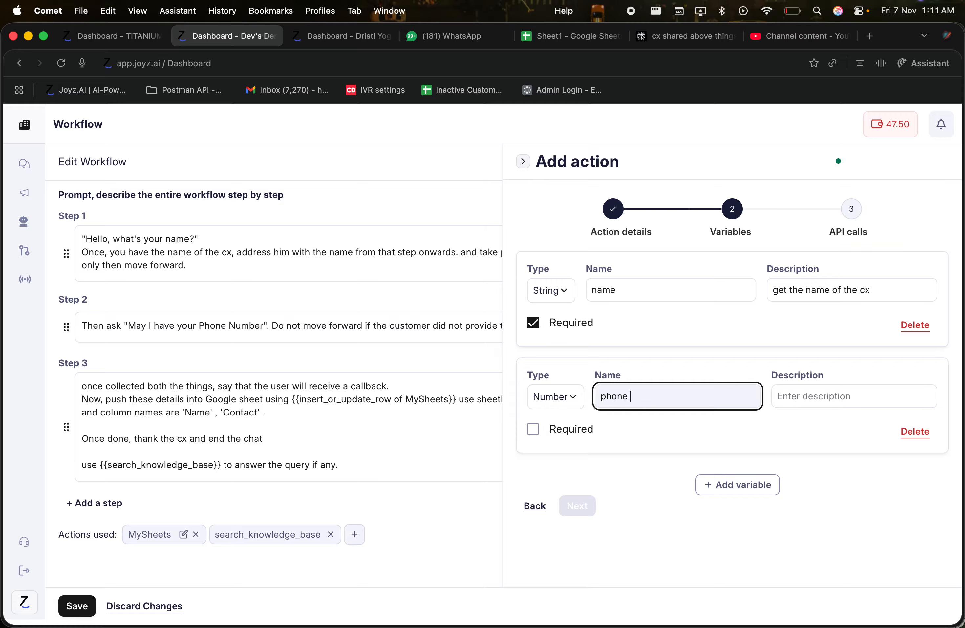
{"action": "type", "text": "number"}
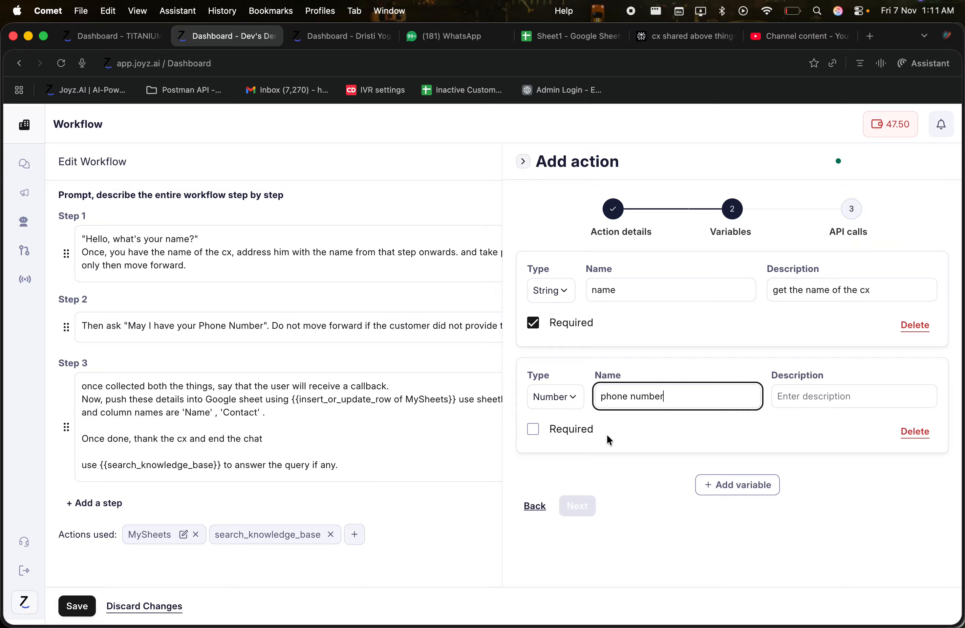
{"action": "left_click", "coordinate": [547, 433]}
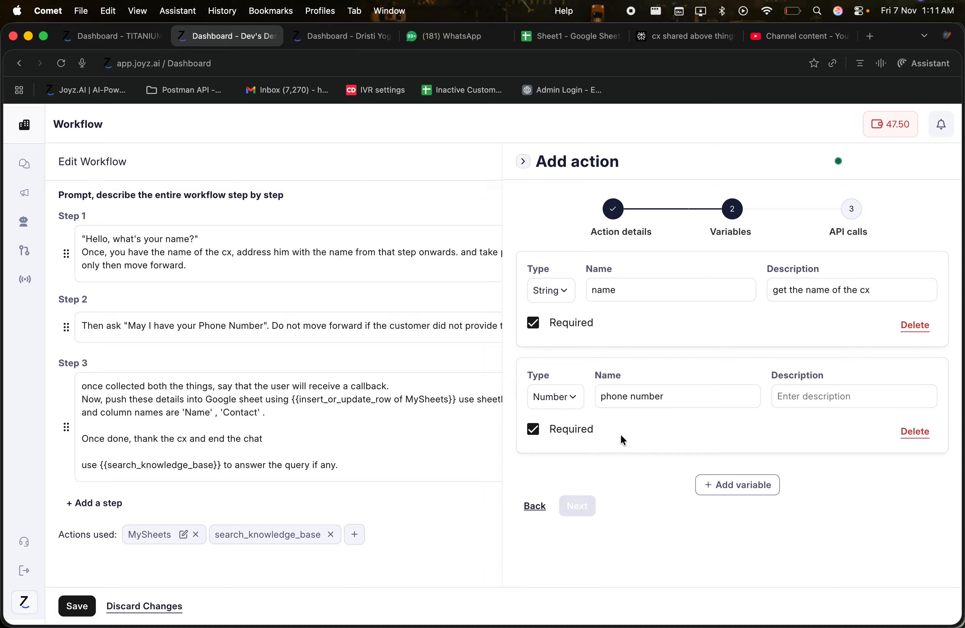
{"action": "left_click", "coordinate": [577, 505]}
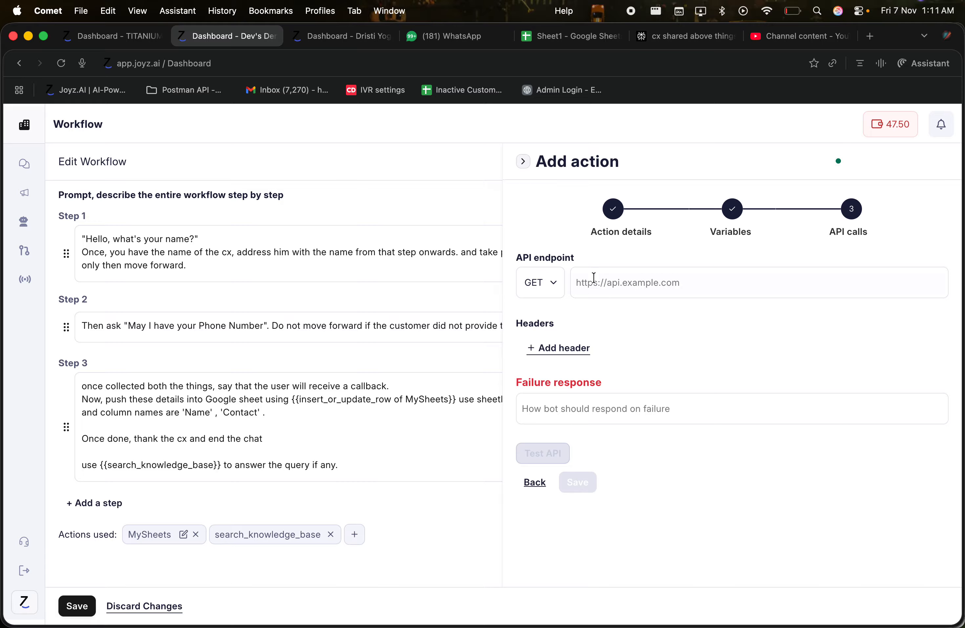
Change the API request method from GET to POST
{"action": "left_click", "coordinate": [548, 282]}
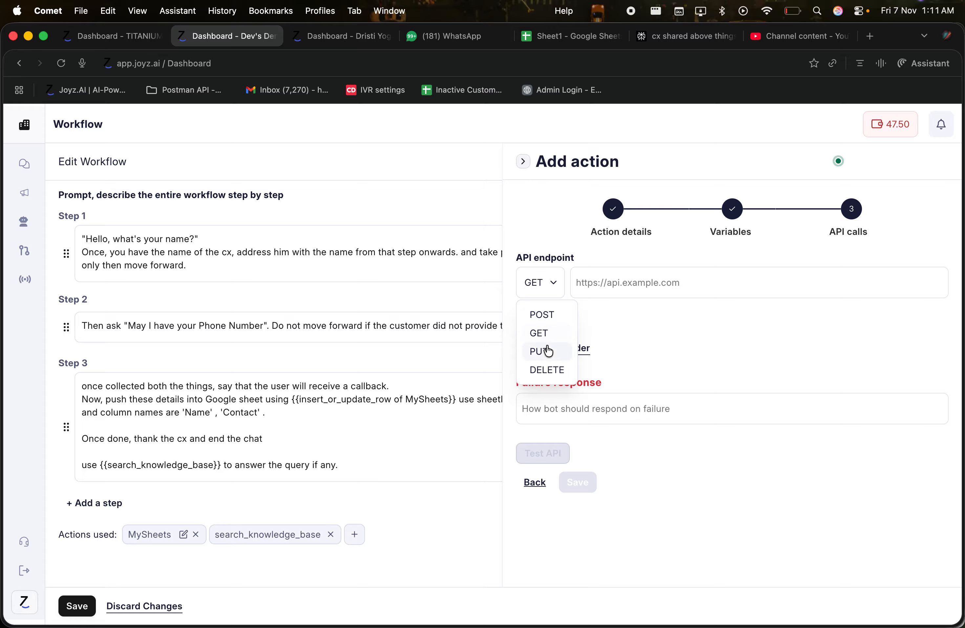
{"action": "triple_click", "coordinate": [554, 257]}
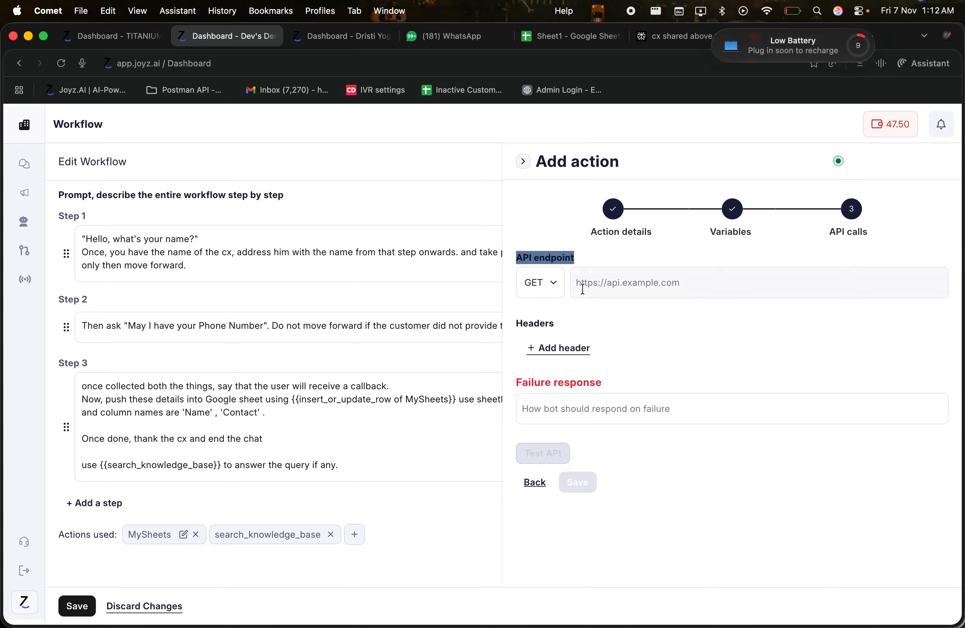
{"action": "left_click", "coordinate": [582, 287]}
{"action": "left_click", "coordinate": [578, 270]}
{"action": "left_click", "coordinate": [734, 278]}
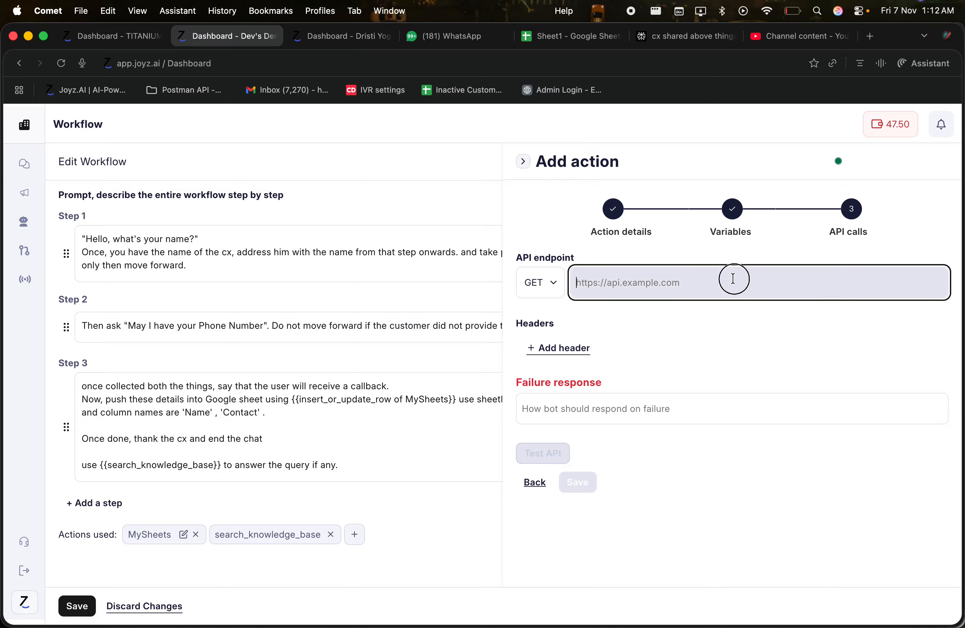
{"action": "left_click", "coordinate": [555, 281]}
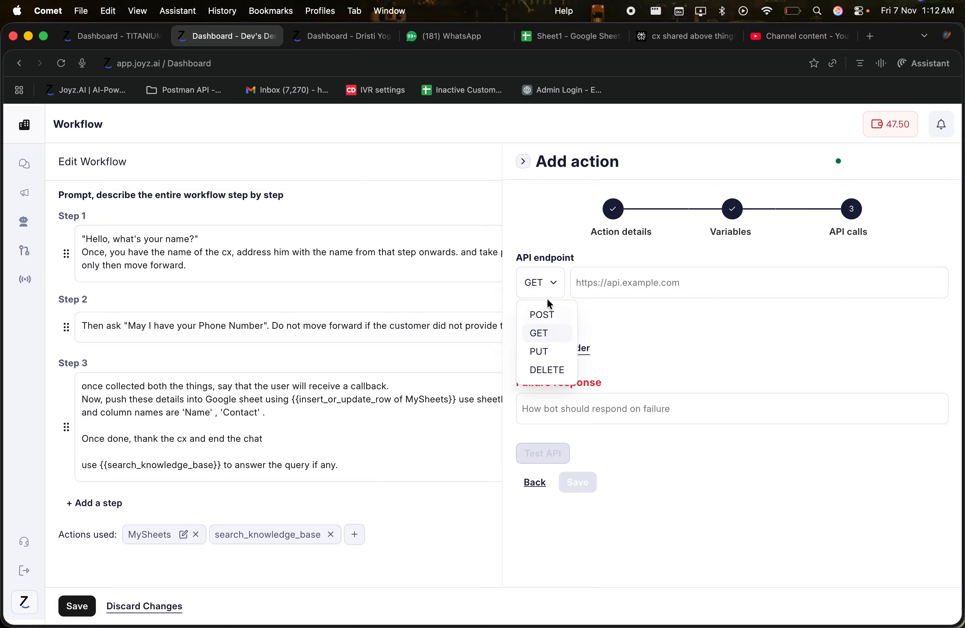
{"action": "left_click", "coordinate": [545, 316]}
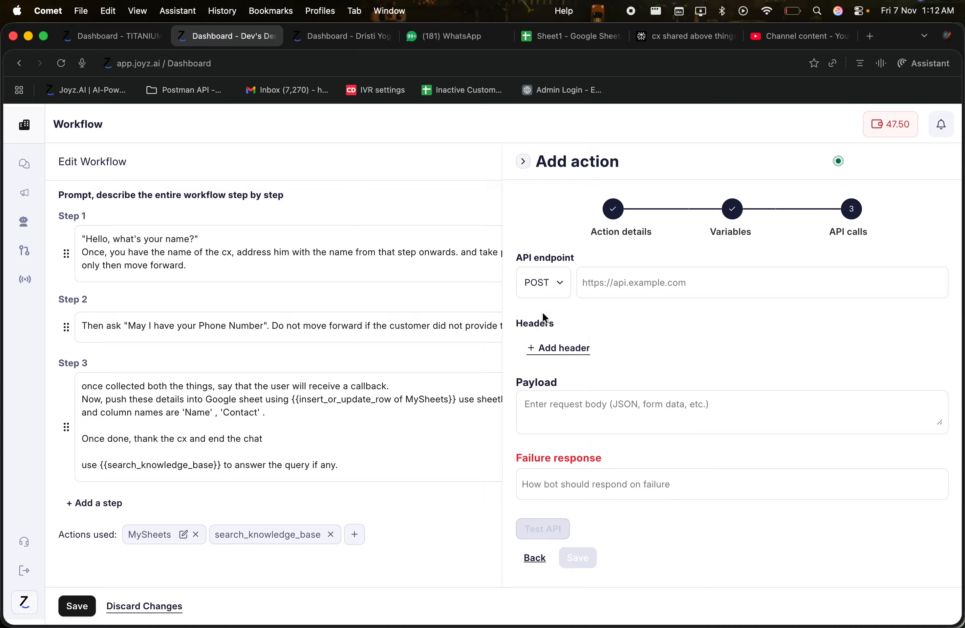
Add an empty header key/value row and look over the payload and failure fields
{"action": "left_click", "coordinate": [607, 294]}
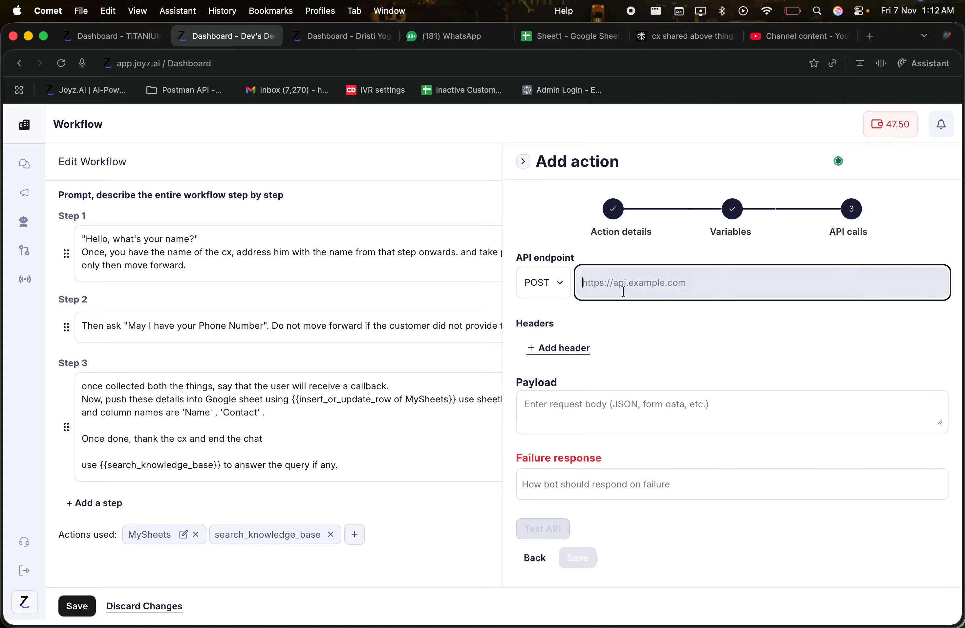
{"action": "left_click", "coordinate": [532, 347]}
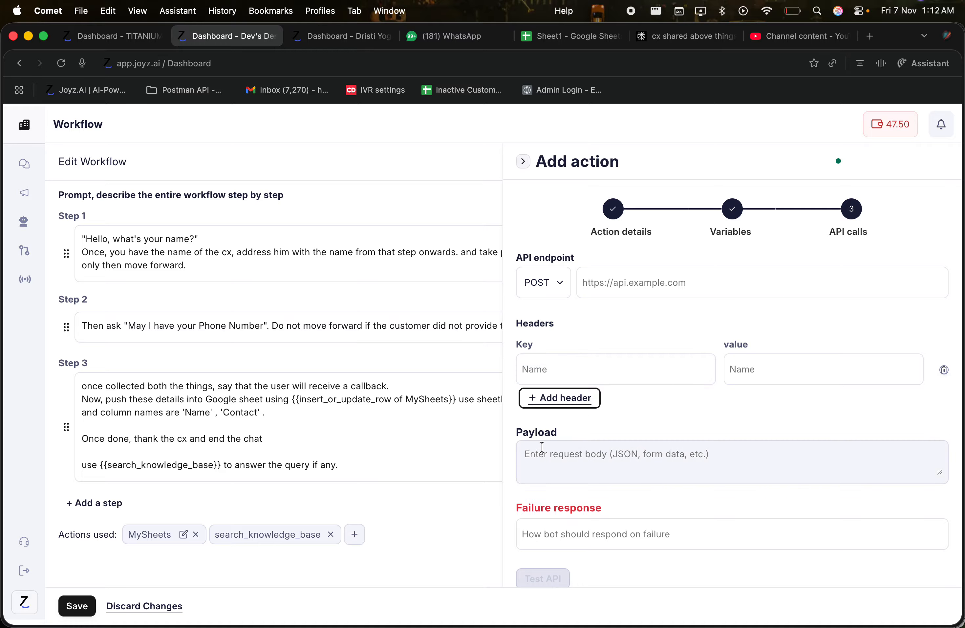
{"action": "left_click", "coordinate": [535, 431]}
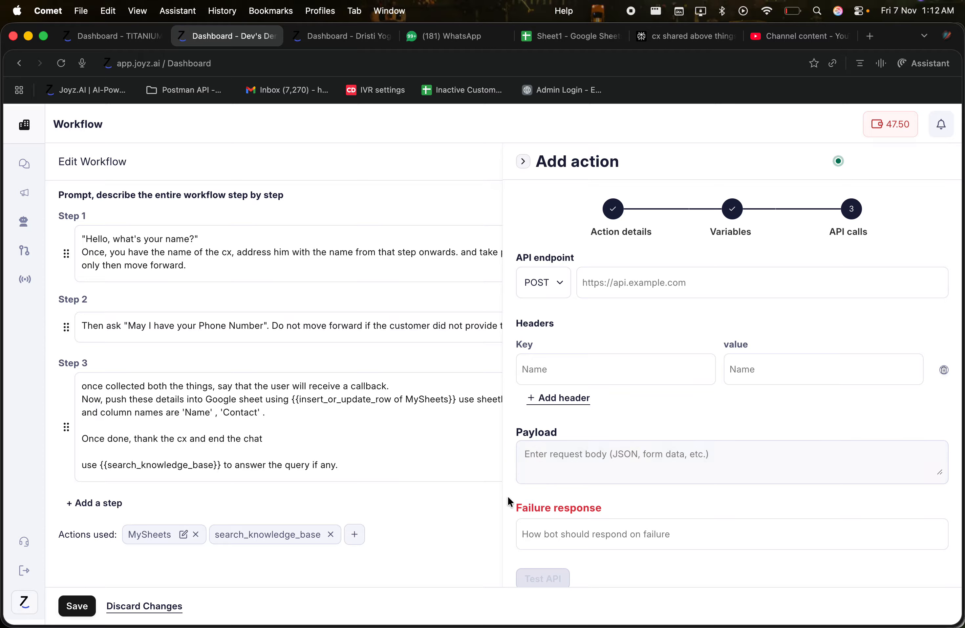
{"action": "left_click", "coordinate": [530, 532]}
{"action": "scroll", "coordinate": [551, 314], "scroll_direction": "down", "scroll_amount": 1}
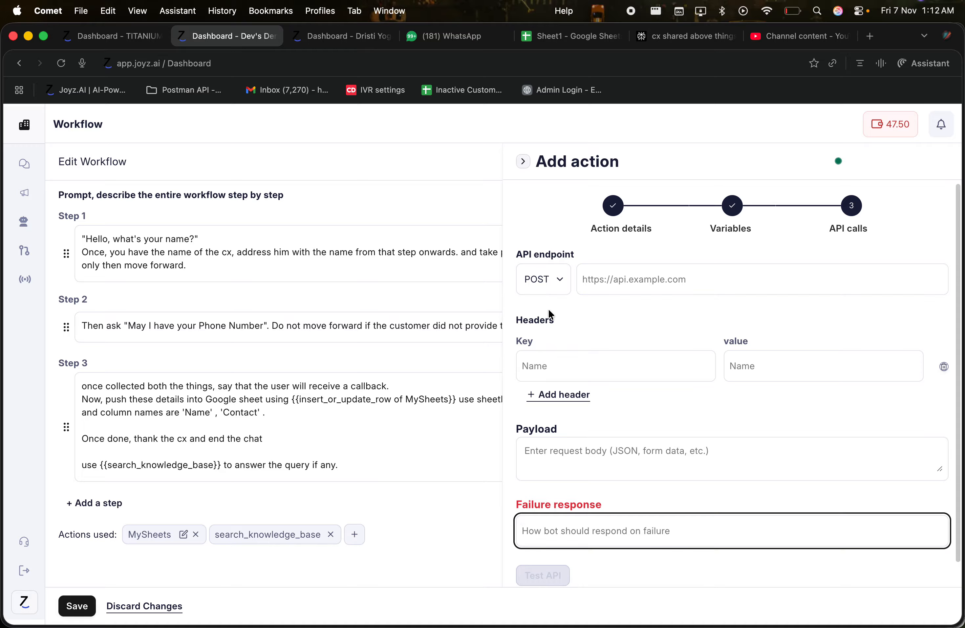
{"action": "scroll", "coordinate": [550, 312], "scroll_direction": "down", "scroll_amount": 3}
Send a test API request with a sample name and phone number
{"action": "left_click", "coordinate": [542, 498]}
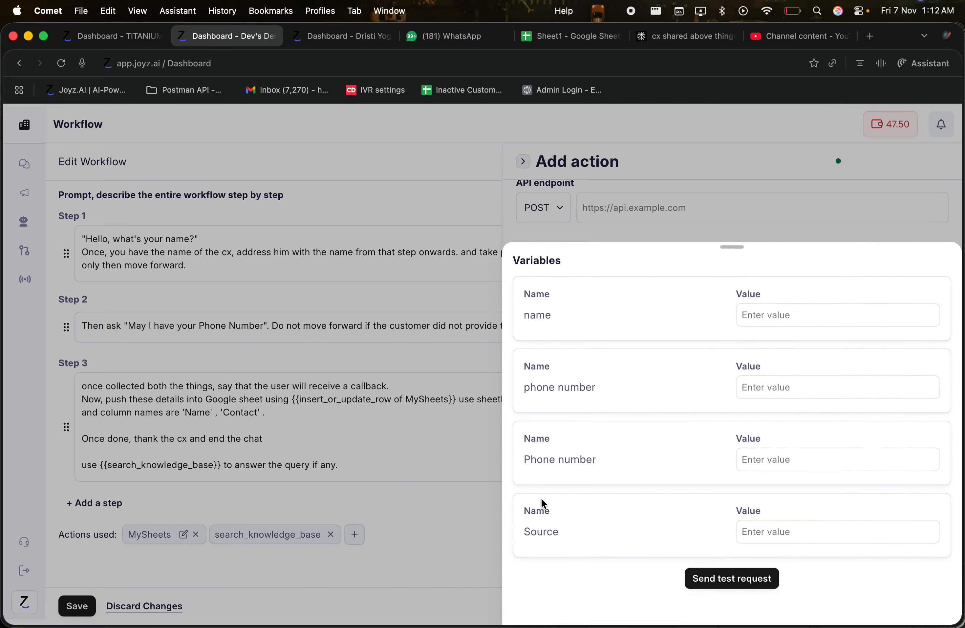
{"action": "left_click", "coordinate": [756, 308]}
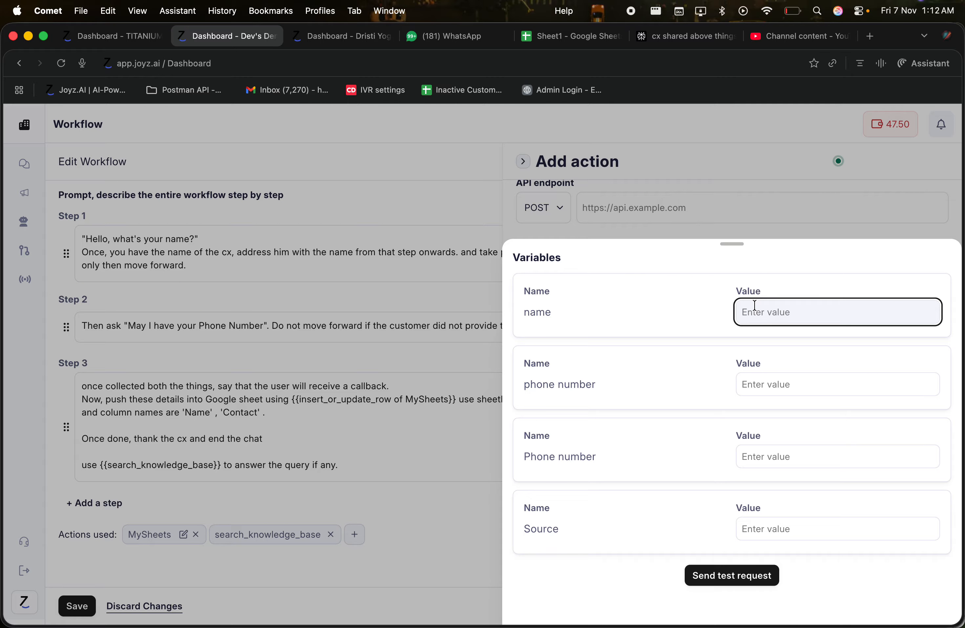
{"action": "type", "text": "dev"}
{"action": "key", "text": "Tab"}
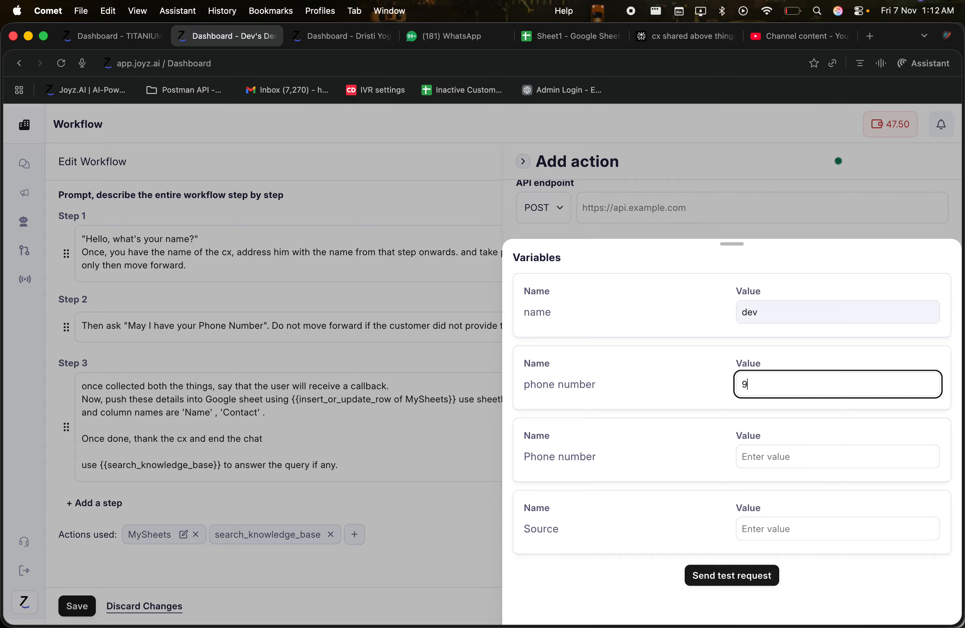
{"action": "left_click", "coordinate": [718, 583]}
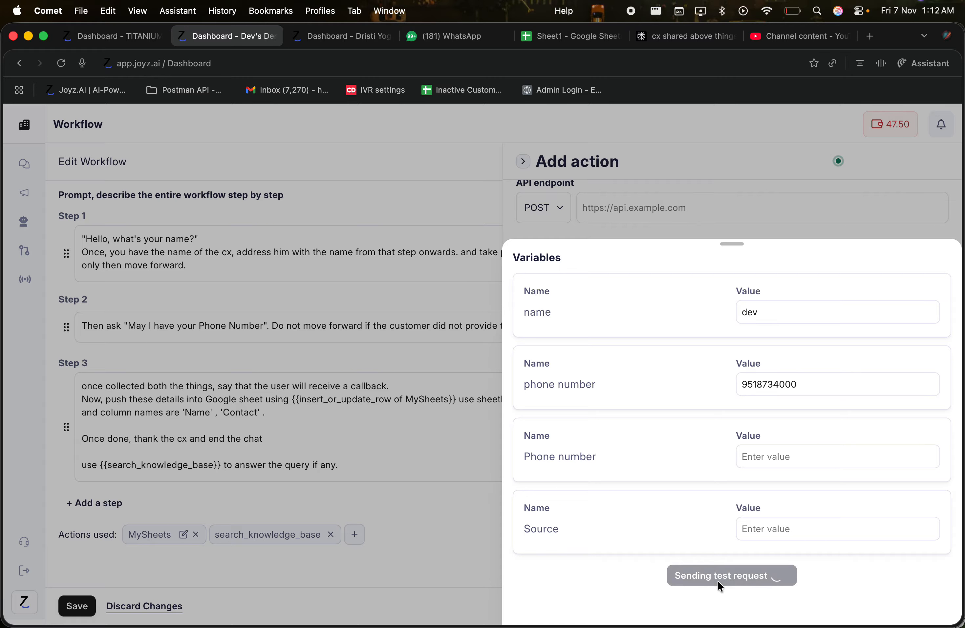
{"action": "scroll", "coordinate": [754, 398], "scroll_direction": "down", "scroll_amount": 2}
{"action": "scroll", "coordinate": [754, 398], "scroll_direction": "down", "scroll_amount": 5}
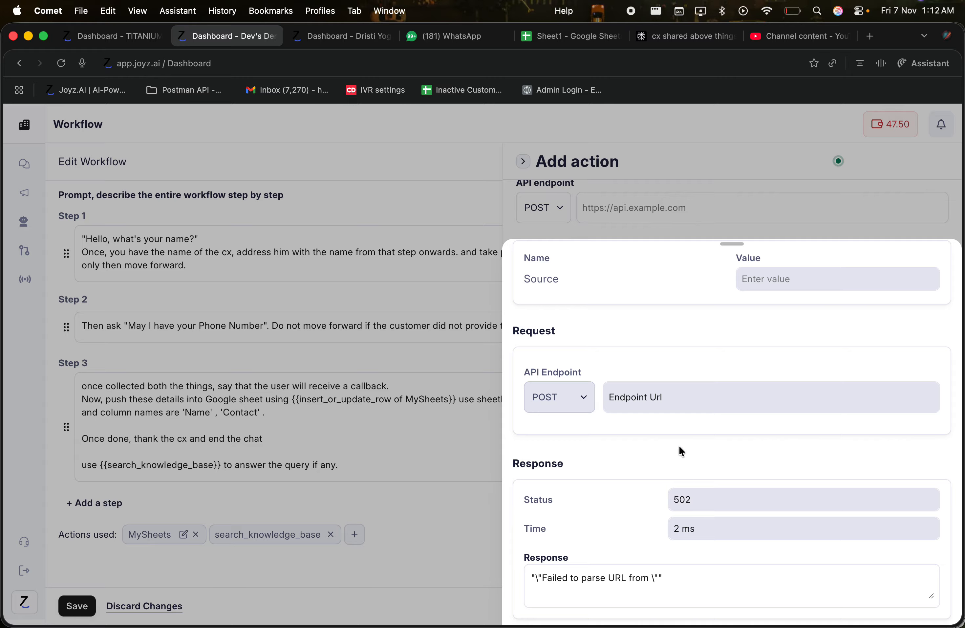
{"action": "left_click", "coordinate": [688, 584]}
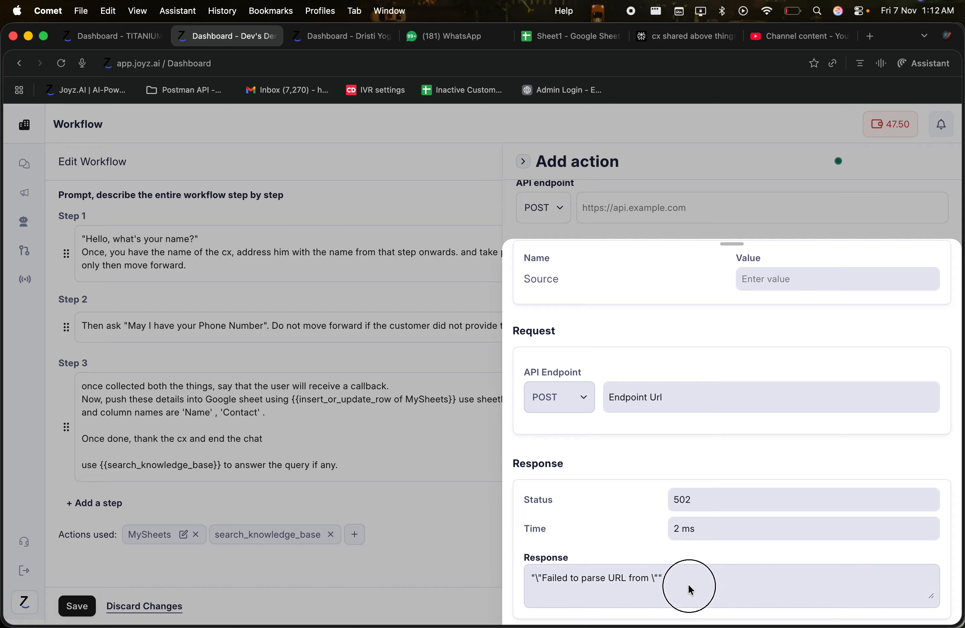
Close the test results and Add action panel, then save the Lead generation agent
{"action": "left_click", "coordinate": [716, 197]}
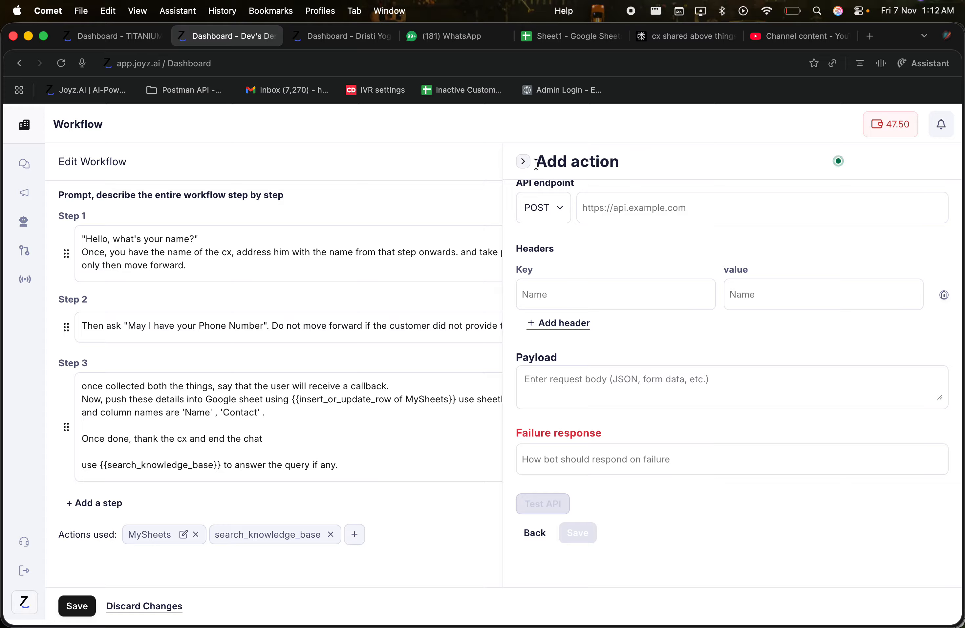
{"action": "left_click", "coordinate": [525, 161]}
{"action": "scroll", "coordinate": [648, 292], "scroll_direction": "up", "scroll_amount": 3}
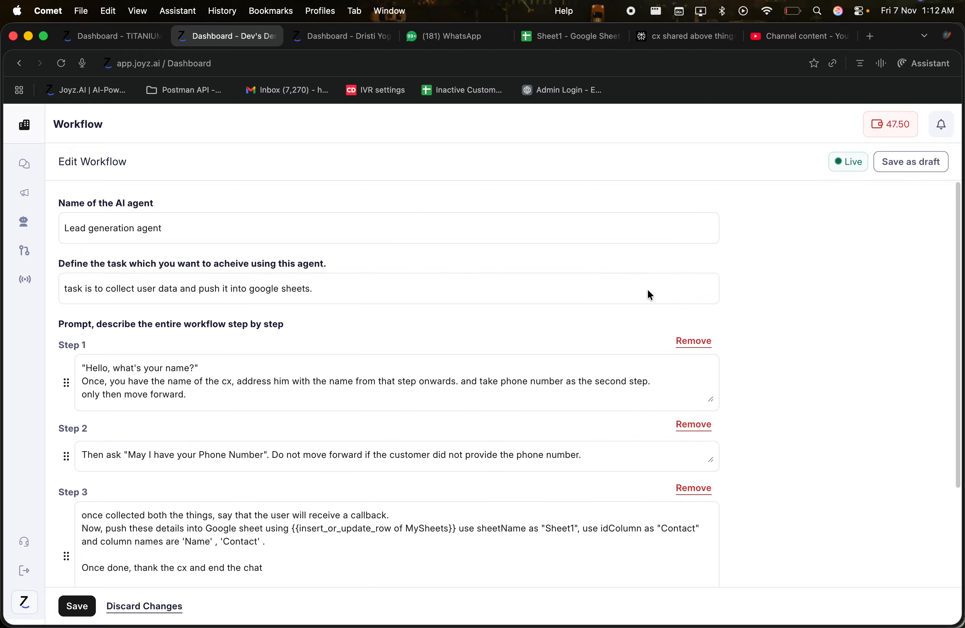
{"action": "left_click", "coordinate": [78, 606]}
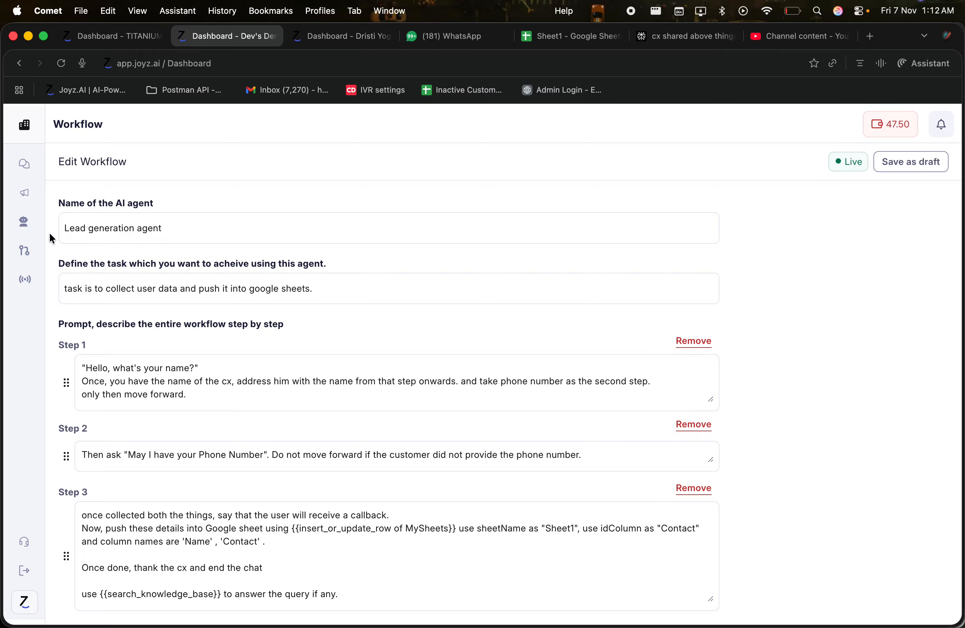
Open the Untitled Workflow and inspect its First Incoming message trigger
{"action": "left_click", "coordinate": [32, 249]}
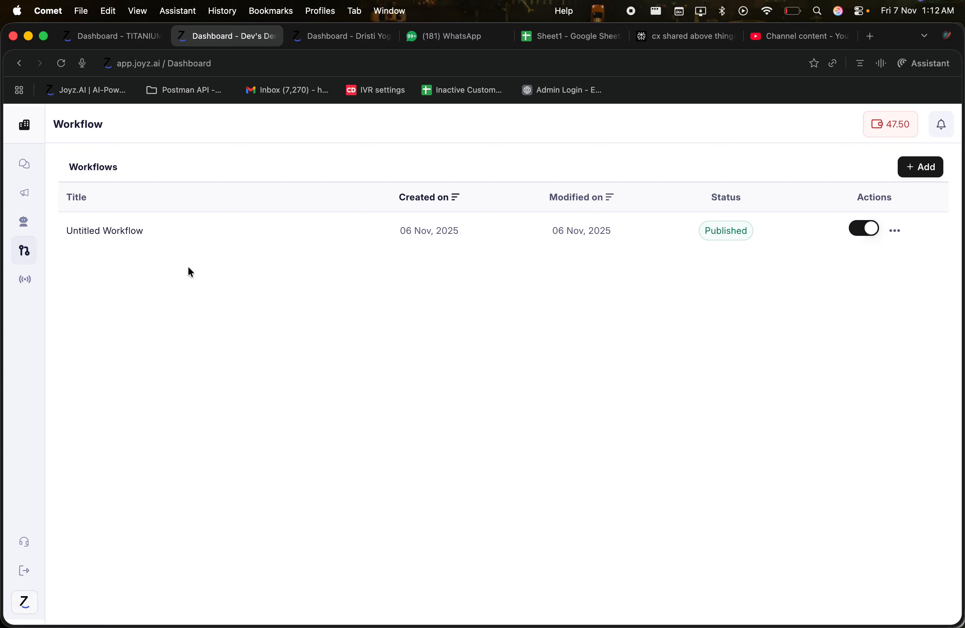
{"action": "left_click", "coordinate": [132, 241]}
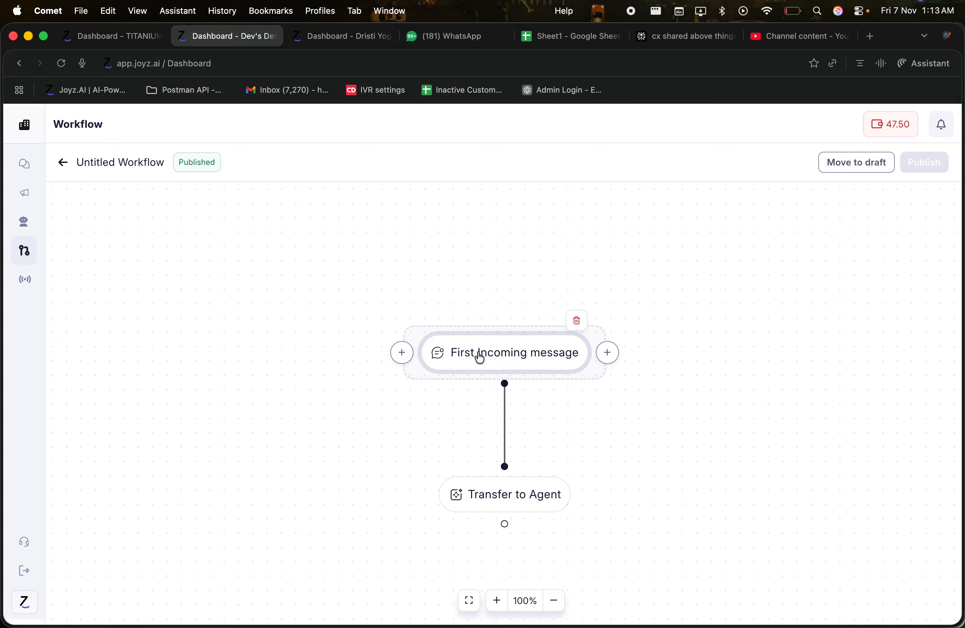
{"action": "left_click", "coordinate": [482, 358]}
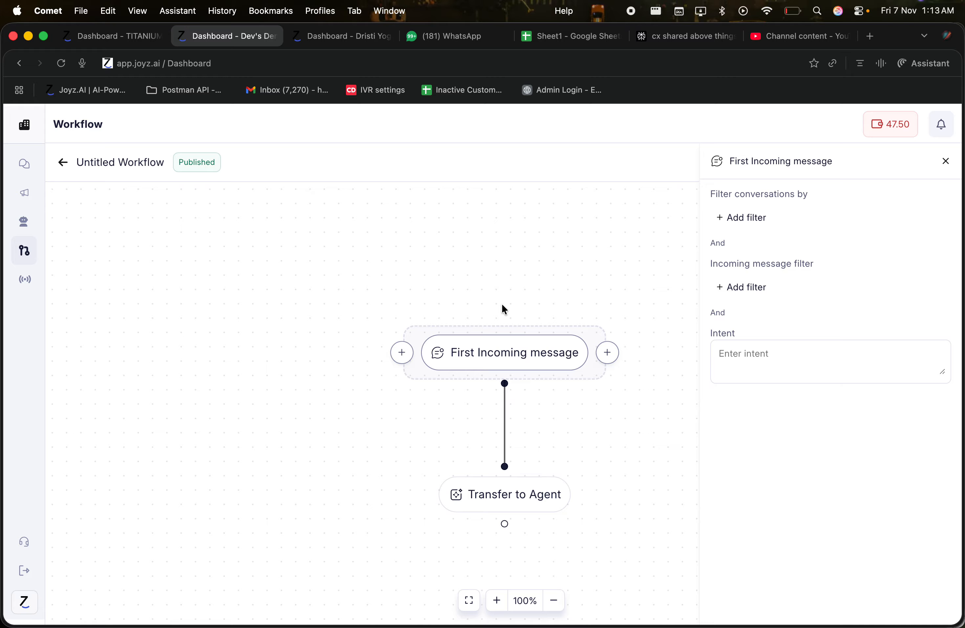
{"action": "left_click", "coordinate": [503, 366]}
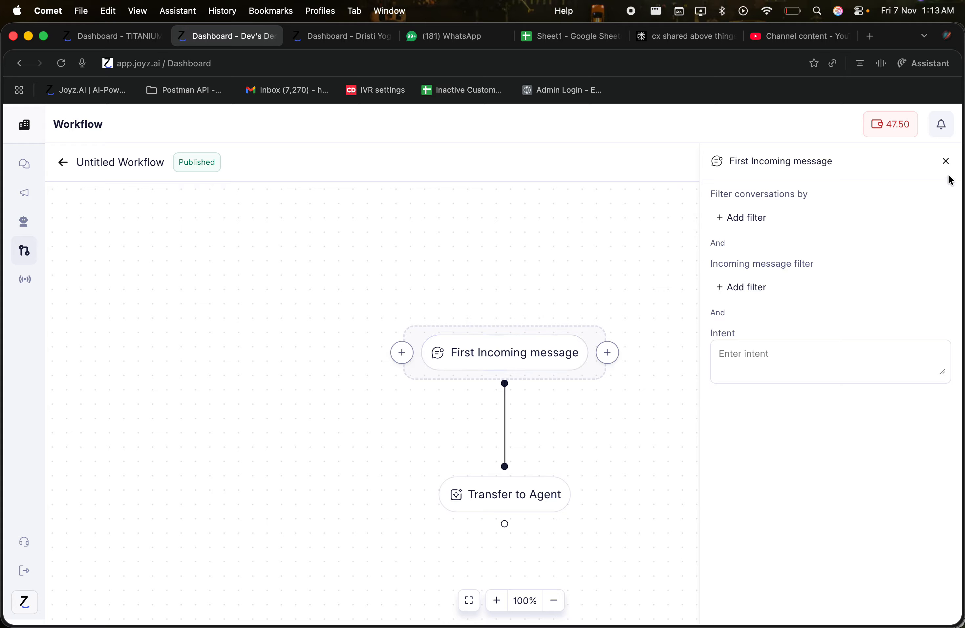
{"action": "left_click", "coordinate": [948, 165]}
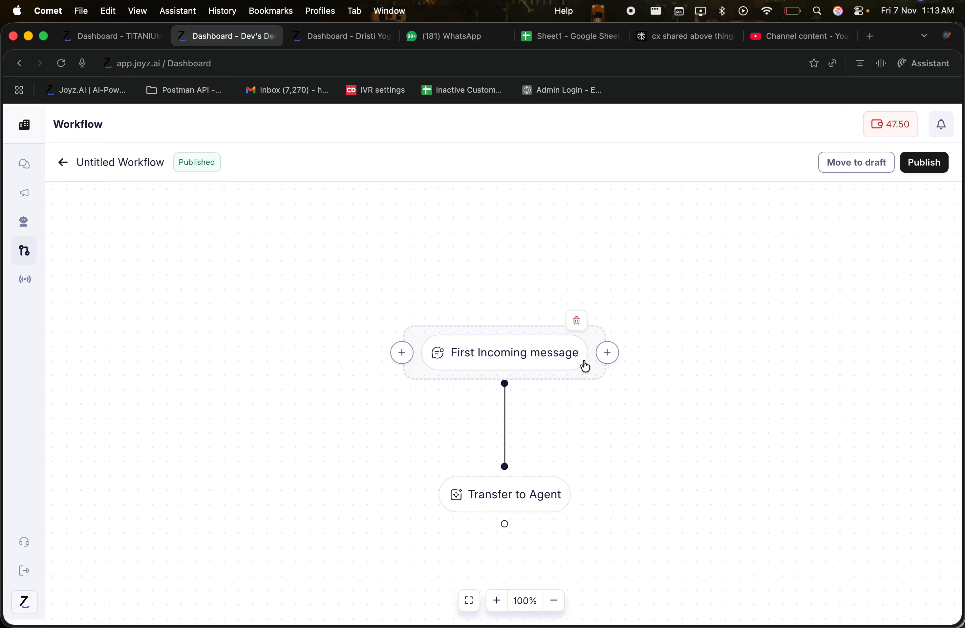
{"action": "left_click", "coordinate": [608, 353]}
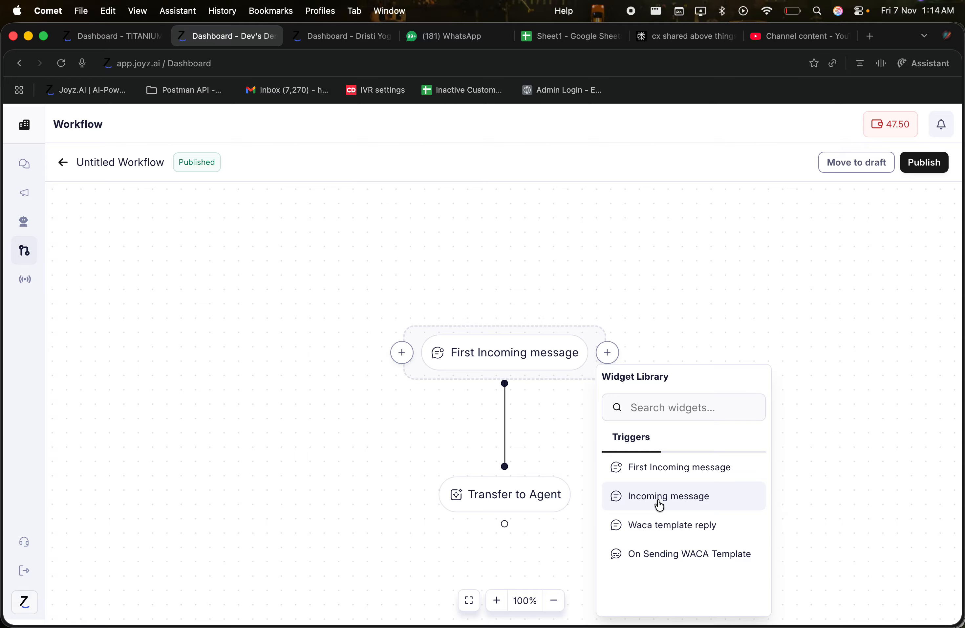
{"action": "left_click", "coordinate": [542, 428]}
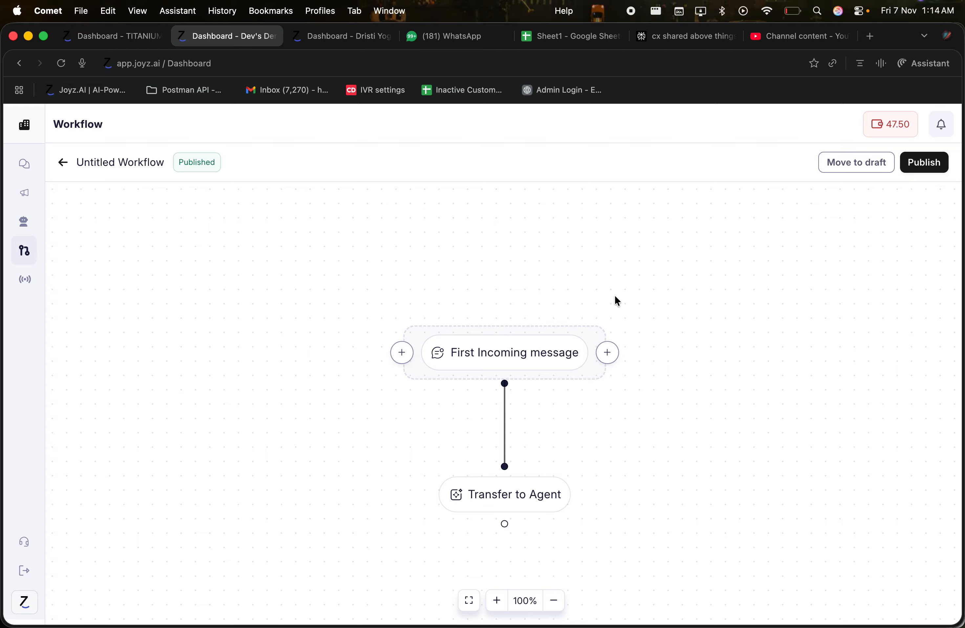
{"action": "left_click", "coordinate": [518, 341]}
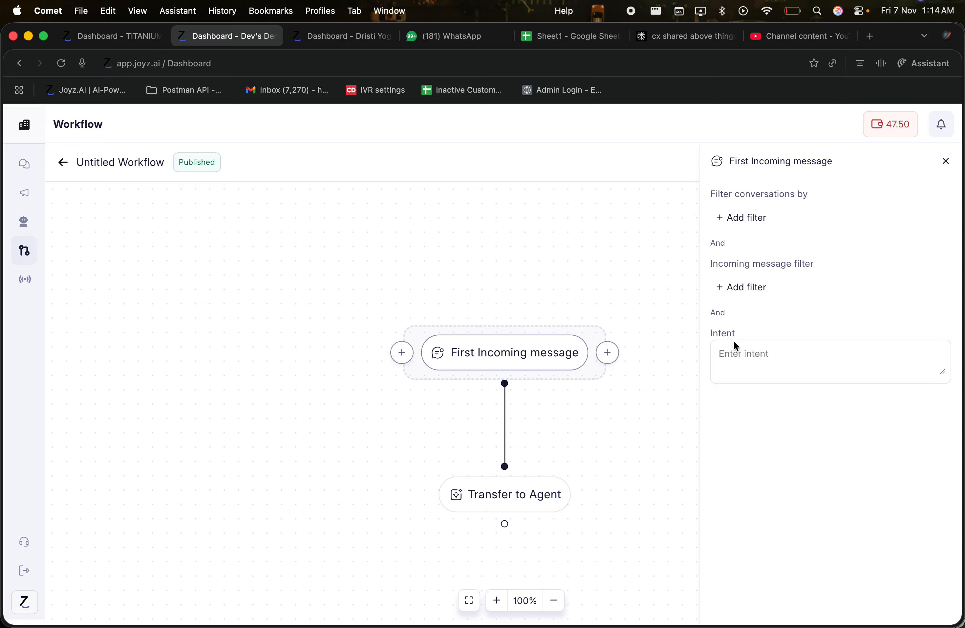
{"action": "left_click", "coordinate": [760, 289]}
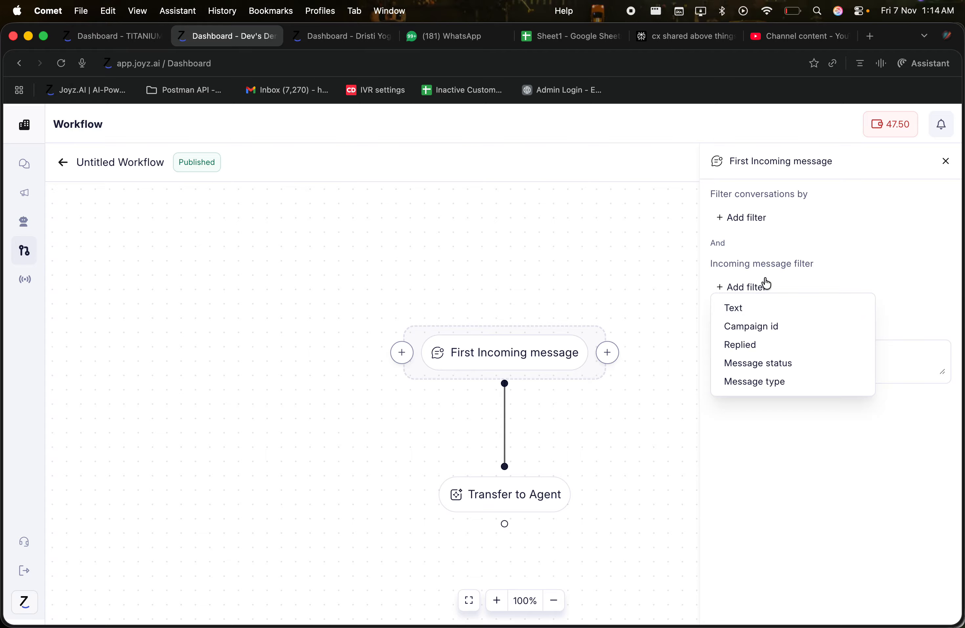
{"action": "left_click", "coordinate": [629, 272]}
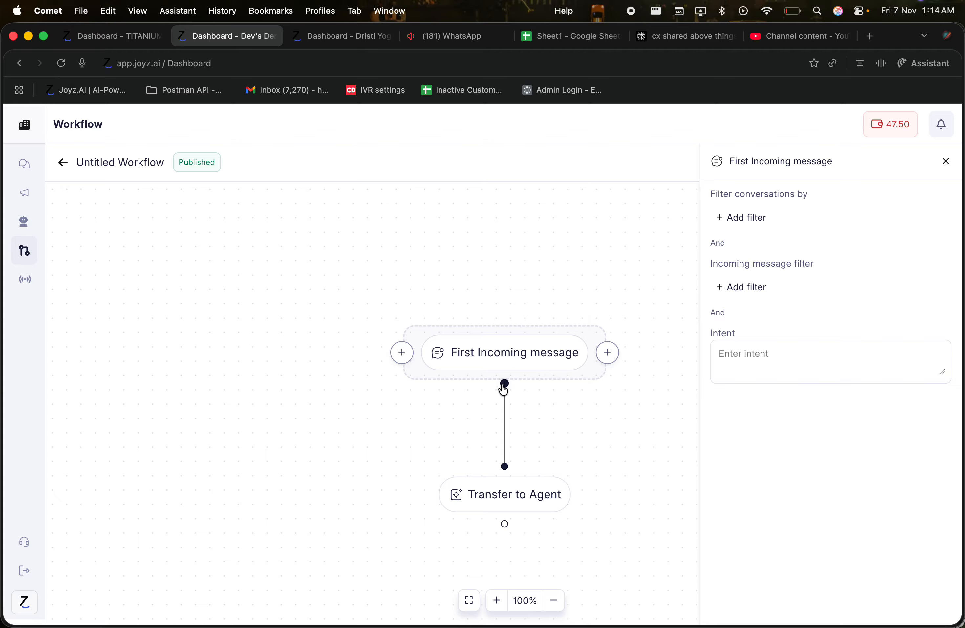
{"action": "left_click", "coordinate": [498, 492]}
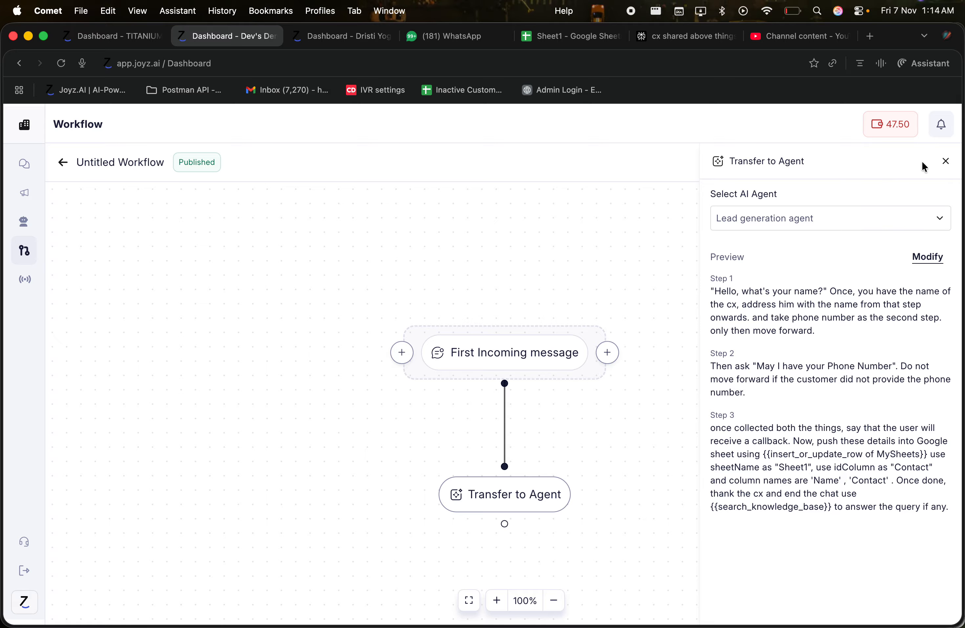
{"action": "left_click", "coordinate": [945, 163]}
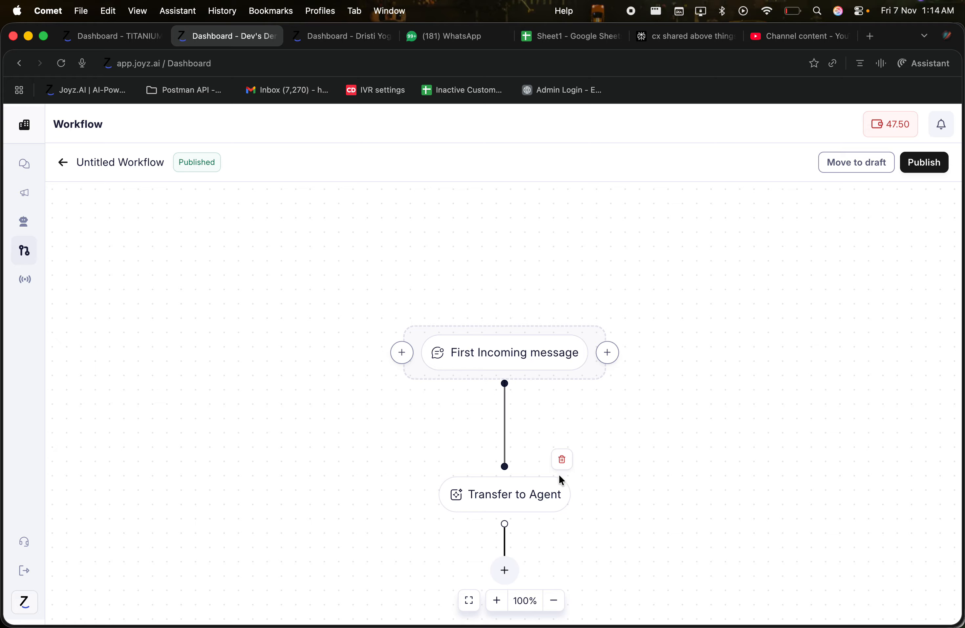
Delete the Transfer to Agent step and the First Incoming message trigger
{"action": "left_click", "coordinate": [564, 462]}
{"action": "mouse_move", "coordinate": [517, 368]}
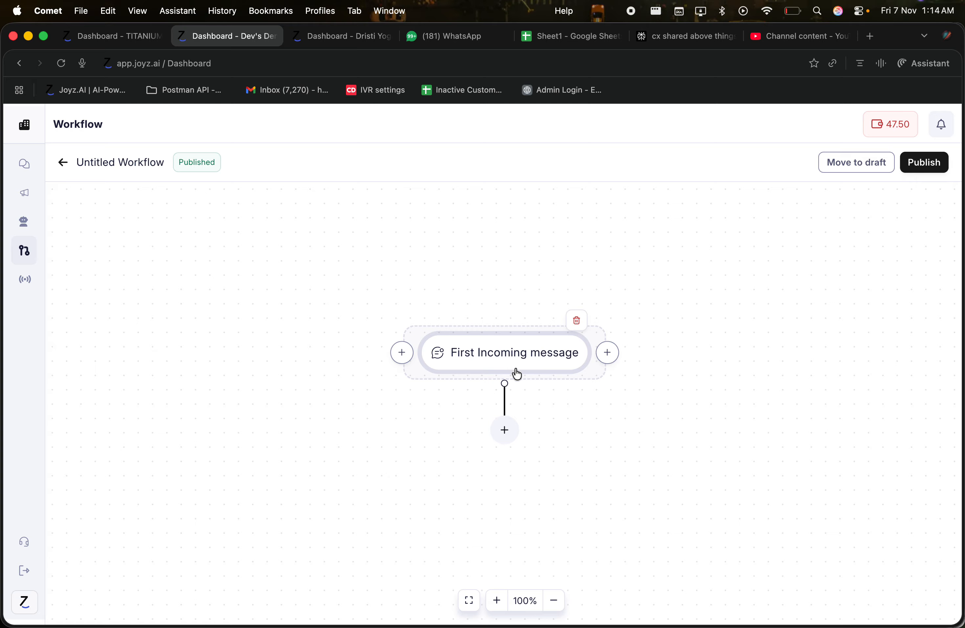
{"action": "left_click", "coordinate": [576, 321]}
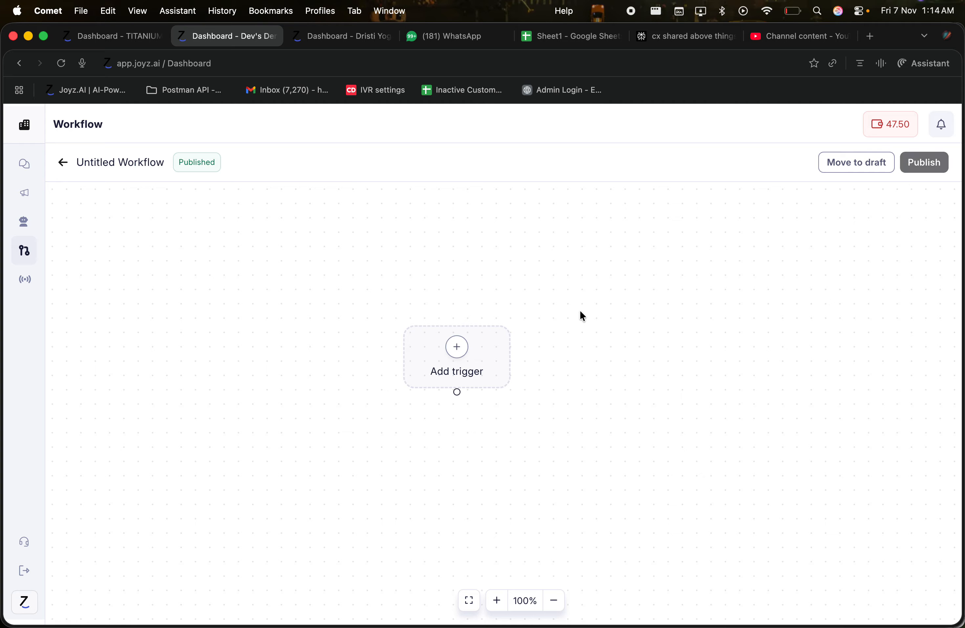
Try an Incoming message trigger, view its settings, delete it, and reopen the trigger list
{"action": "left_click", "coordinate": [454, 351]}
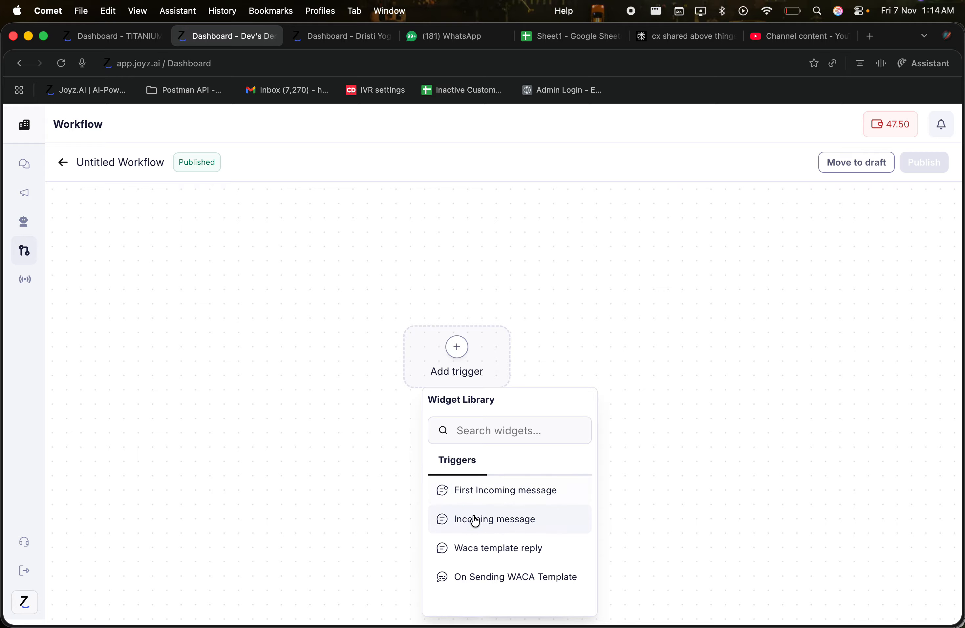
{"action": "left_click", "coordinate": [444, 519]}
{"action": "left_click", "coordinate": [527, 353]}
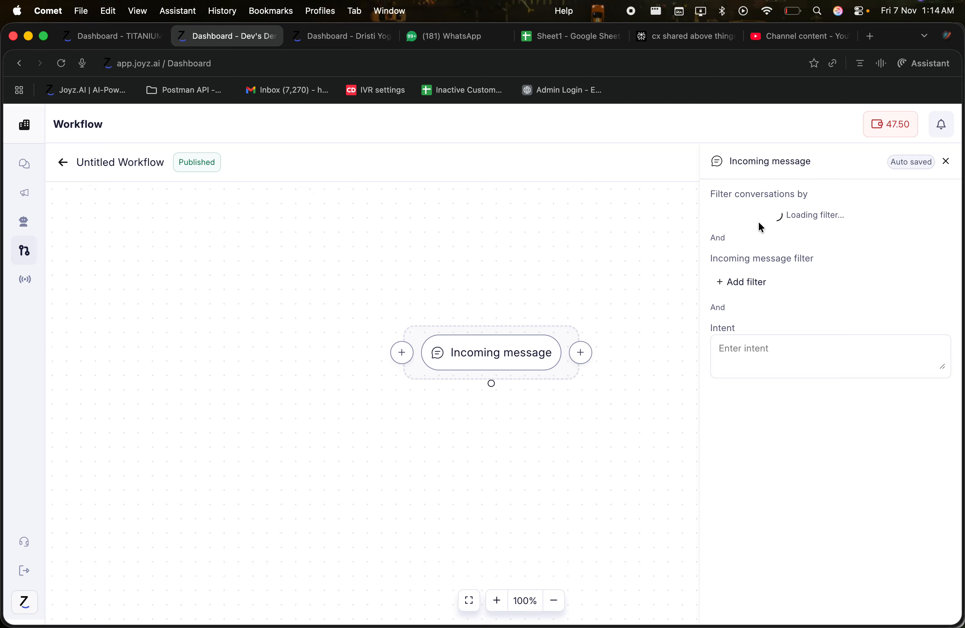
{"action": "left_click", "coordinate": [536, 357]}
{"action": "left_click", "coordinate": [551, 322]}
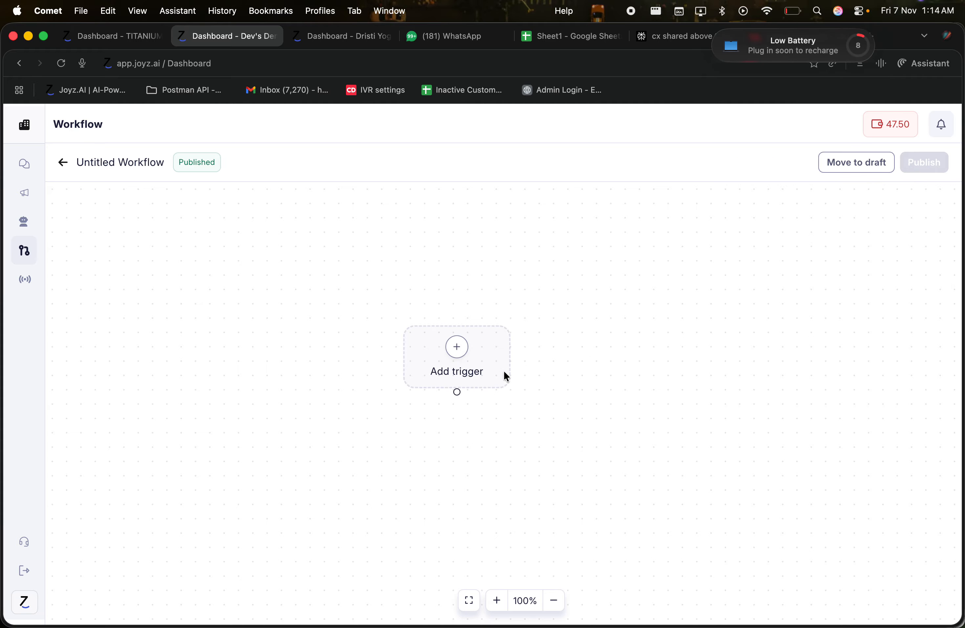
{"action": "left_click", "coordinate": [452, 352]}
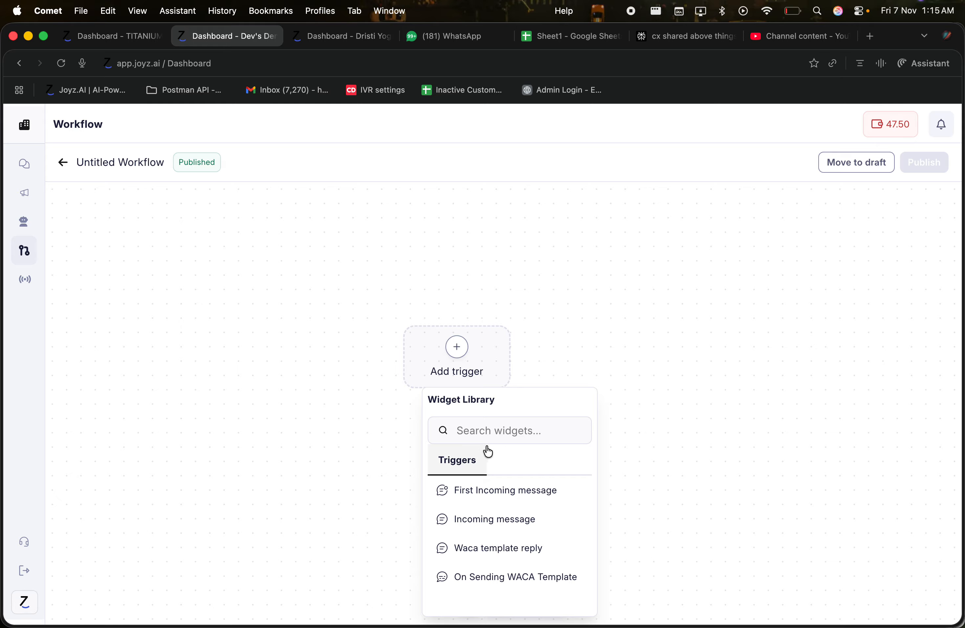
Re-add the First Incoming message trigger with recent-message and conversation conditions below it
{"action": "left_click", "coordinate": [482, 493]}
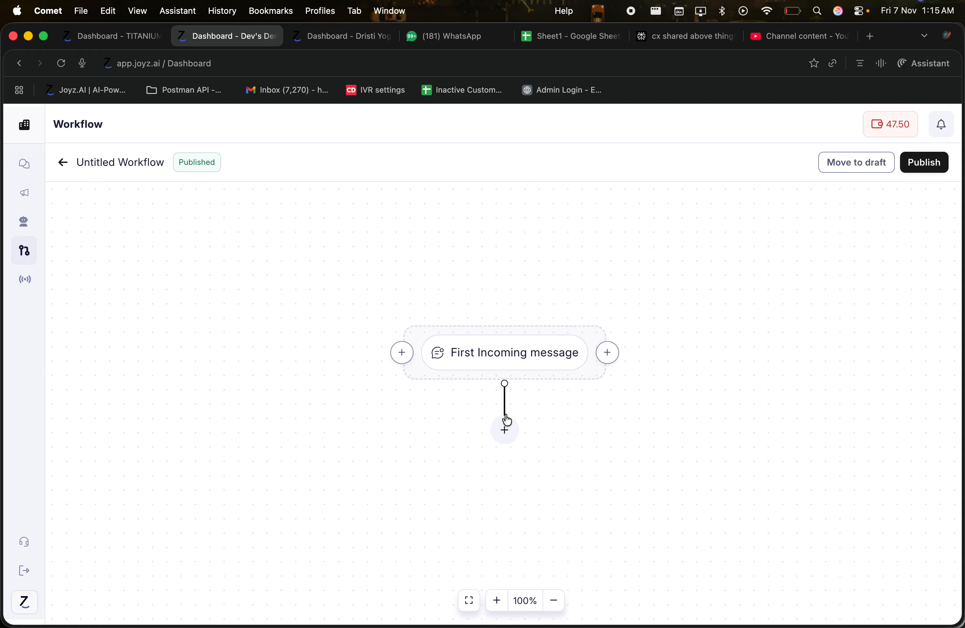
{"action": "left_click", "coordinate": [503, 428]}
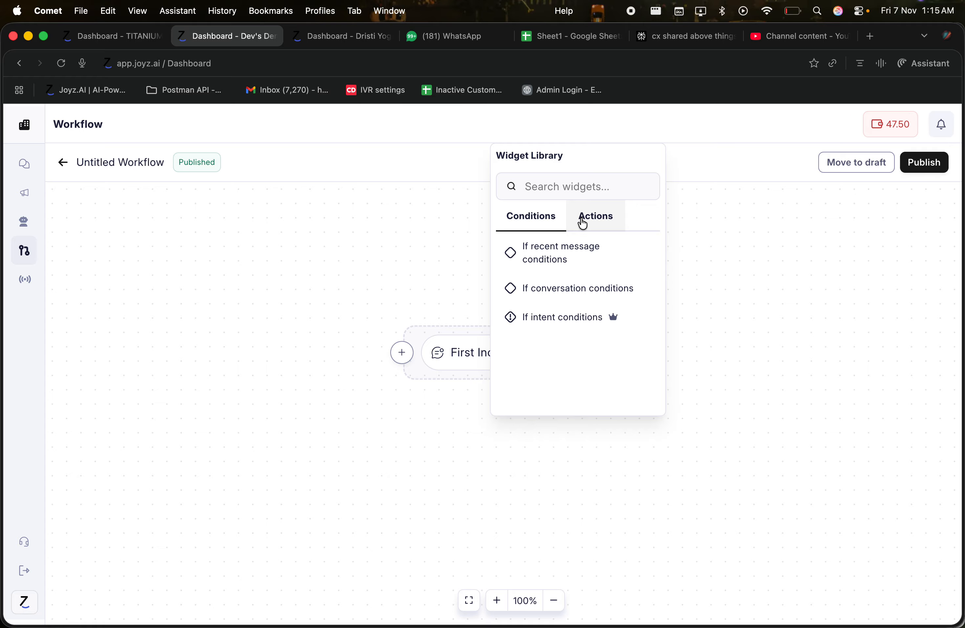
{"action": "left_click", "coordinate": [424, 259]}
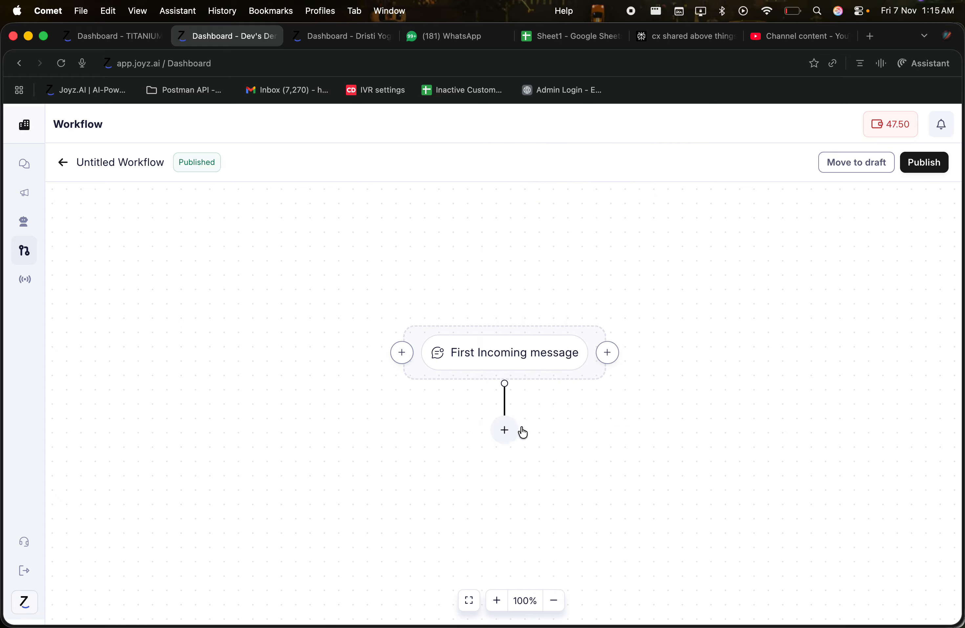
{"action": "left_click", "coordinate": [503, 426]}
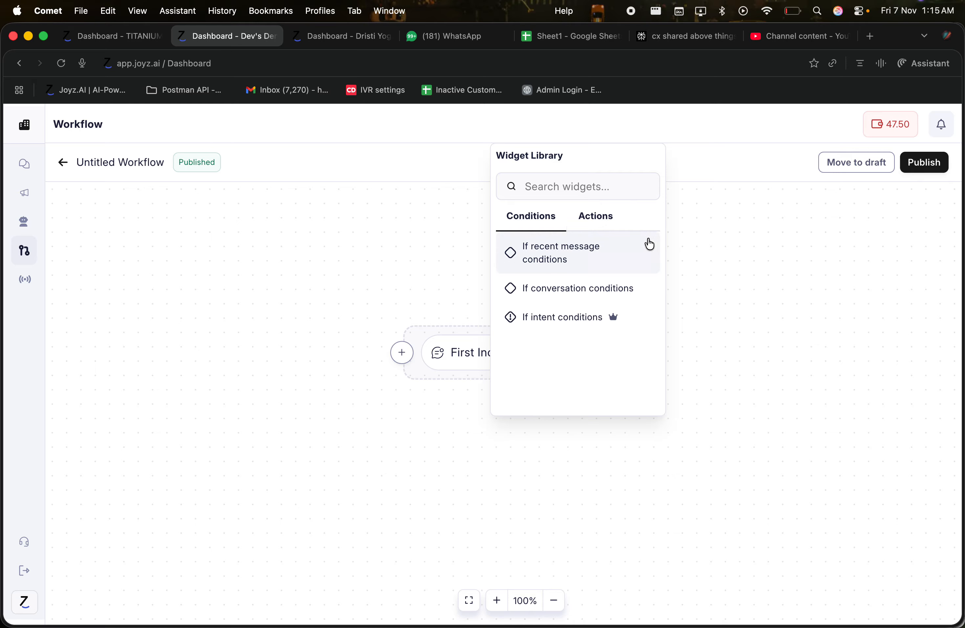
{"action": "left_click", "coordinate": [563, 251]}
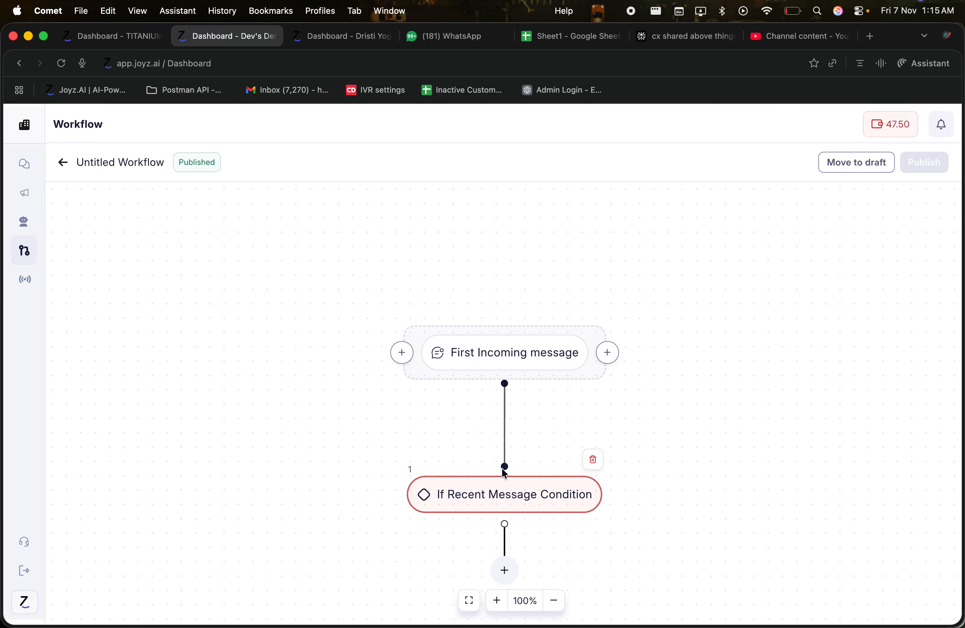
{"action": "left_click", "coordinate": [505, 456]}
{"action": "left_click", "coordinate": [595, 320]}
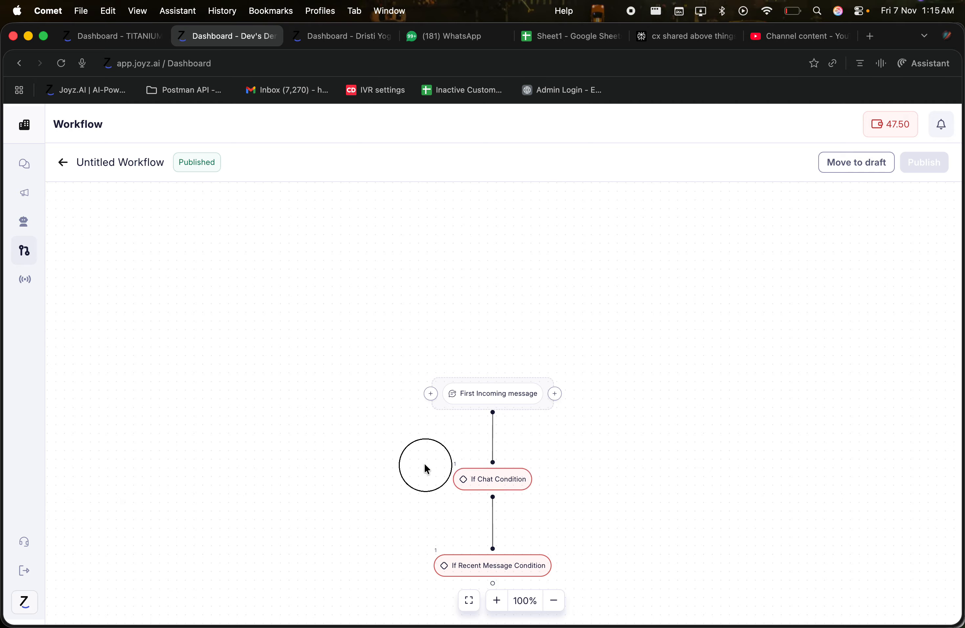
{"action": "left_click_drag", "start_coordinate": [424, 463], "coordinate": [354, 339]}
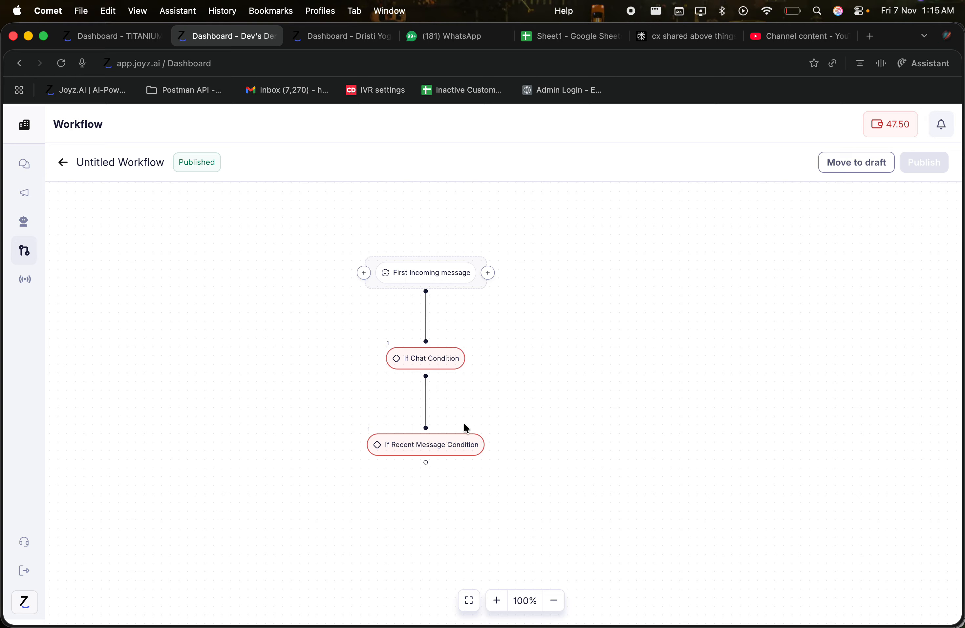
Add a text filter to the recent-message condition, insert a Send Message step, then delete it and everything below
{"action": "left_click", "coordinate": [434, 449]}
{"action": "left_click", "coordinate": [766, 216]}
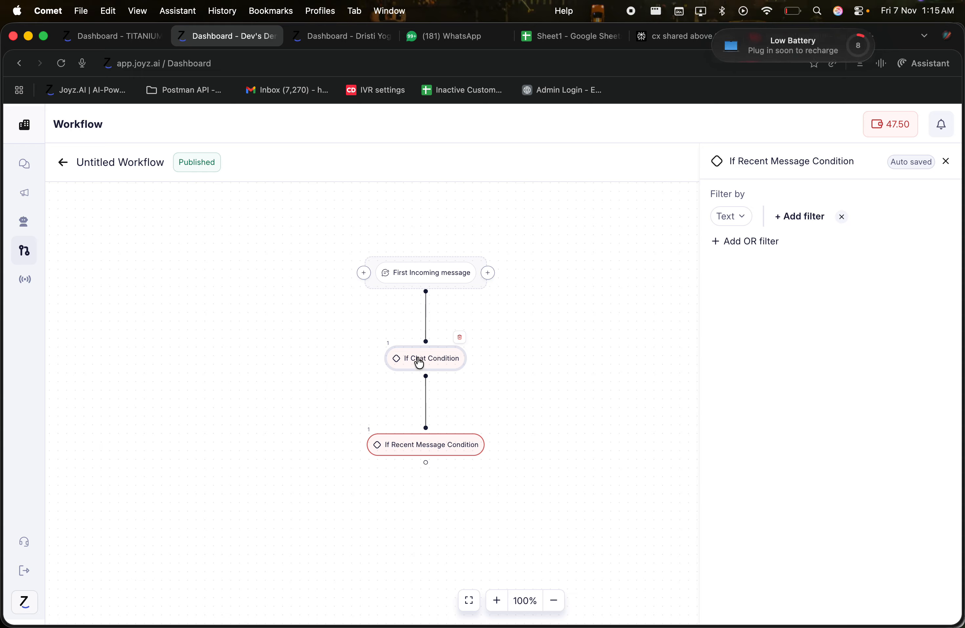
{"action": "left_click", "coordinate": [427, 341]}
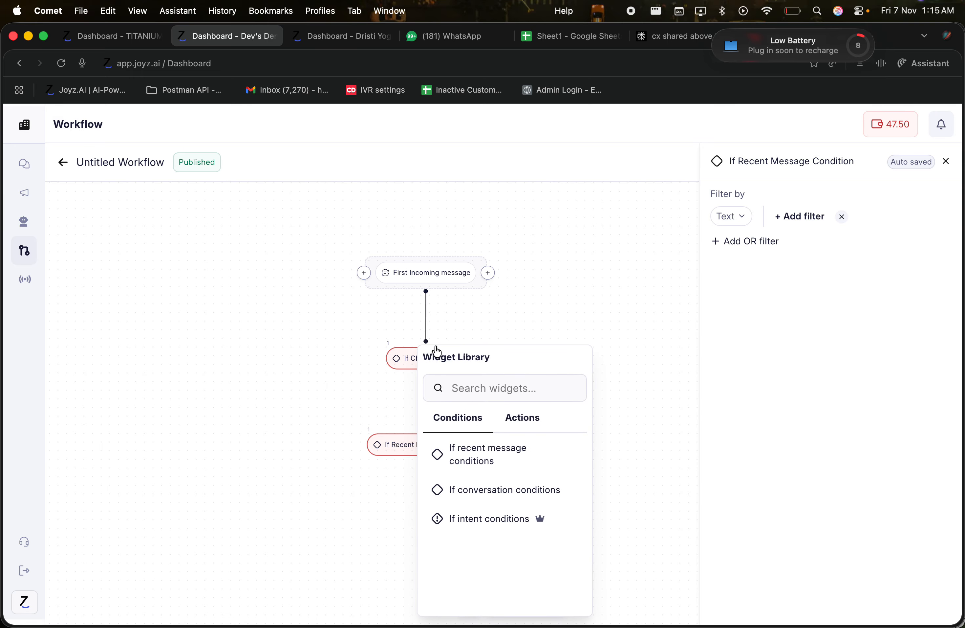
{"action": "left_click", "coordinate": [524, 424]}
{"action": "left_click", "coordinate": [500, 448]}
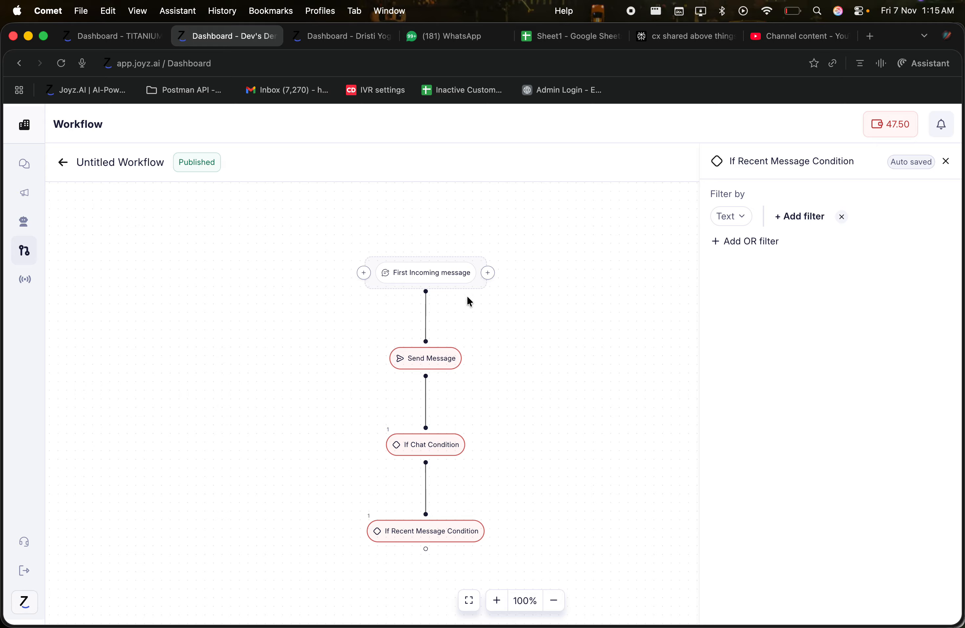
{"action": "left_click", "coordinate": [457, 338]}
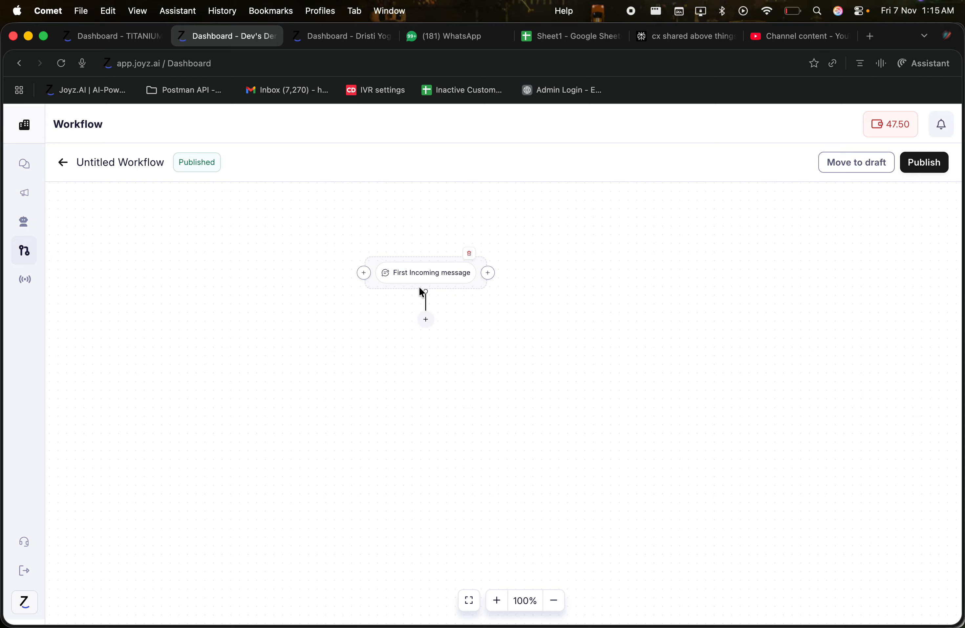
Add a Conditions > If recent message conditions step below the trigger and open its empty settings
{"action": "left_click_drag", "start_coordinate": [426, 292], "coordinate": [428, 343]}
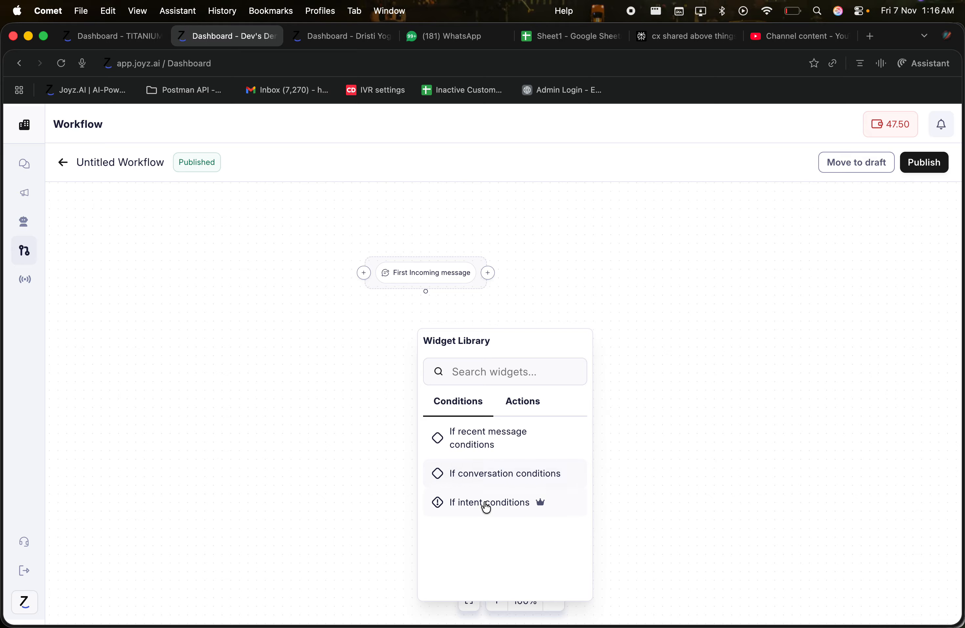
{"action": "left_click", "coordinate": [526, 404]}
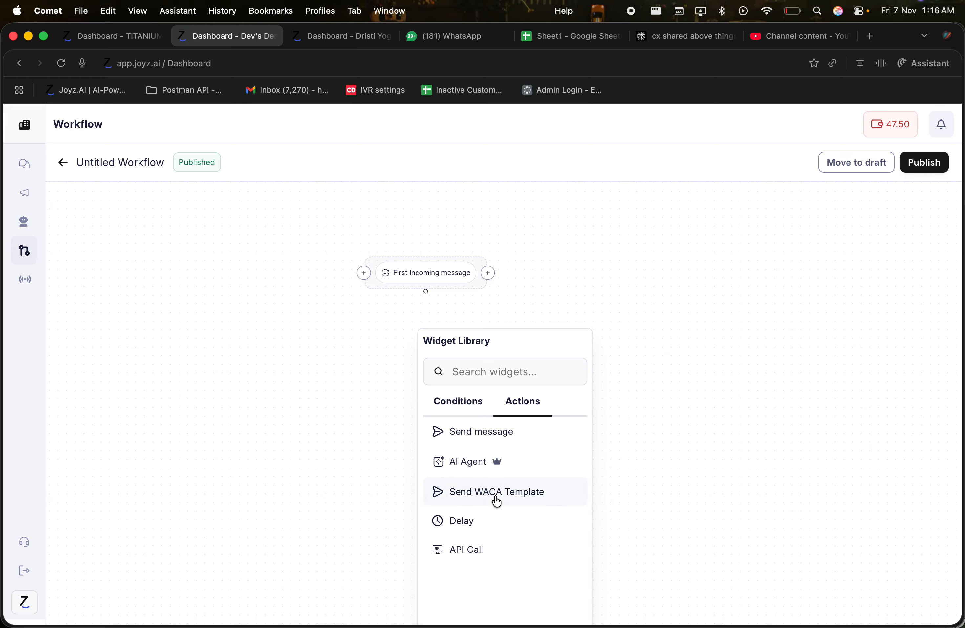
{"action": "left_click", "coordinate": [462, 407]}
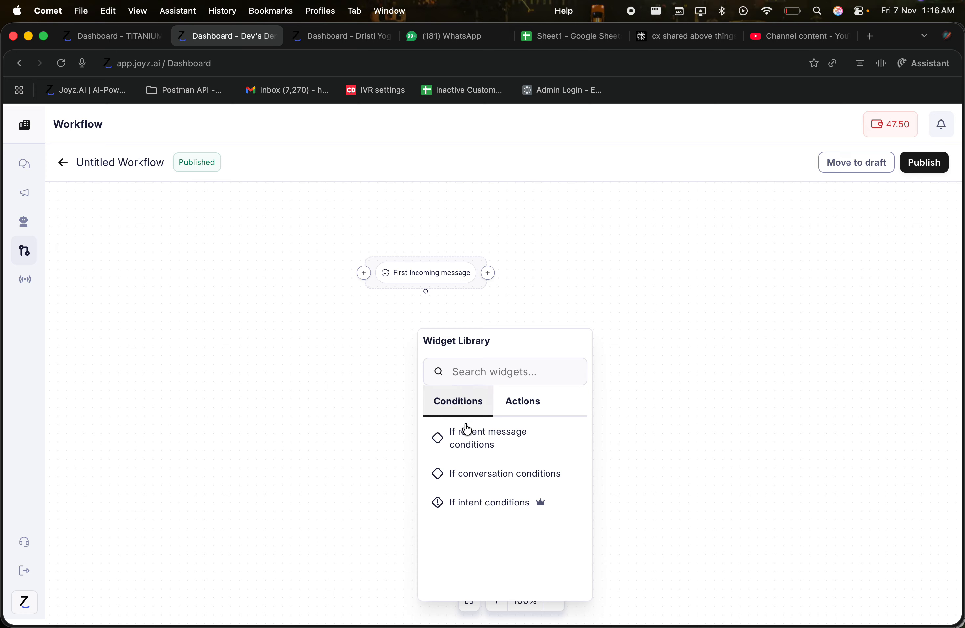
{"action": "left_click", "coordinate": [474, 448]}
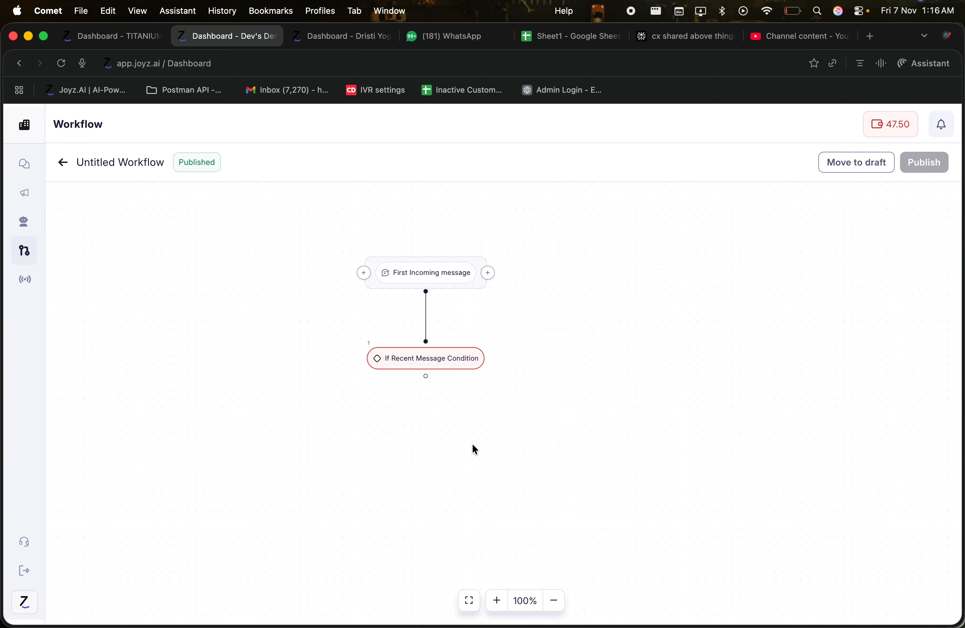
{"action": "left_click", "coordinate": [424, 367]}
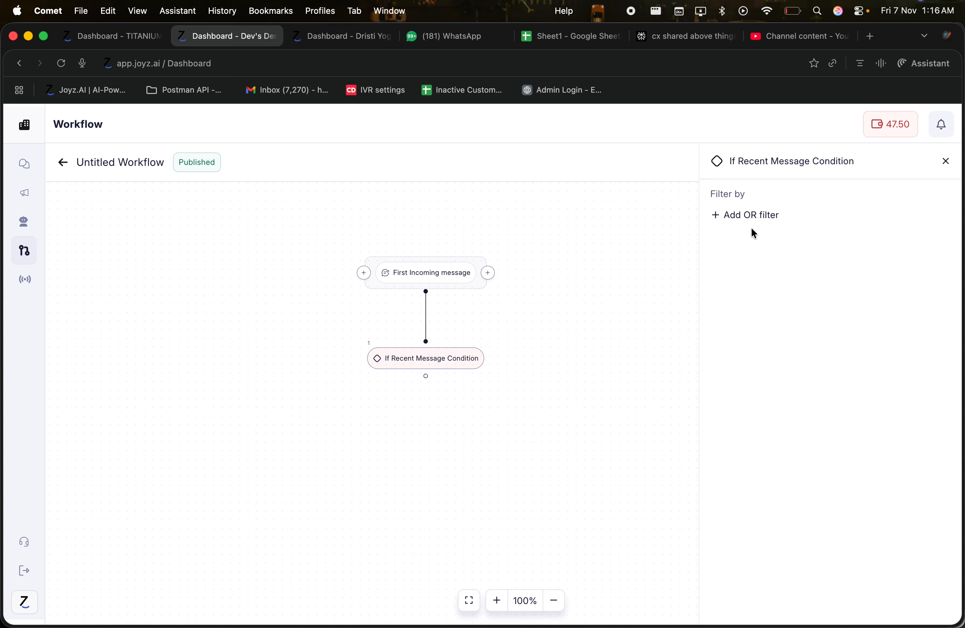
Add a Text filter set to Includes 'HI' on the recent-message condition
{"action": "left_click", "coordinate": [752, 217]}
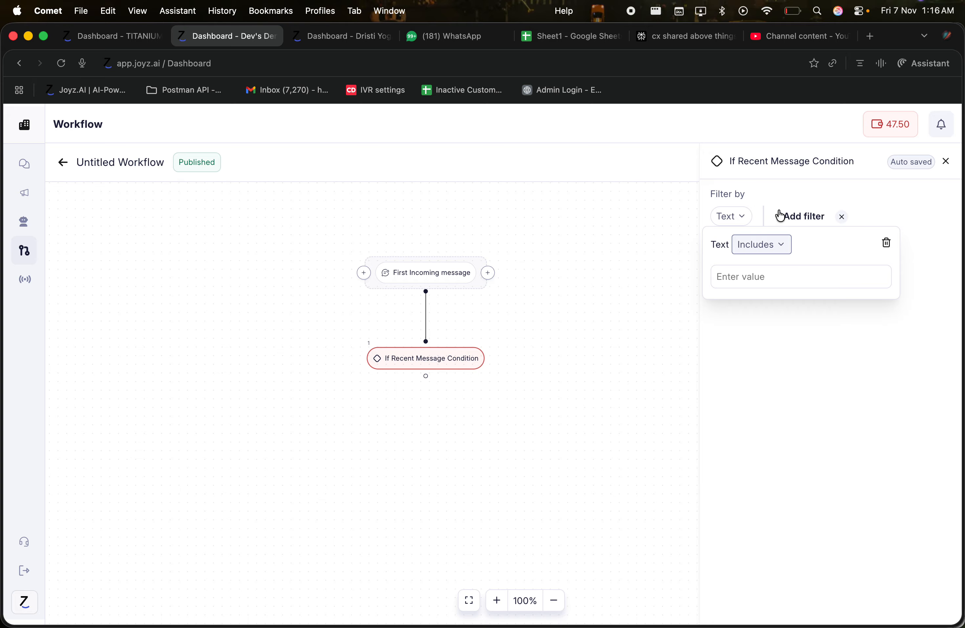
{"action": "left_click", "coordinate": [746, 220]}
{"action": "left_click", "coordinate": [746, 219]}
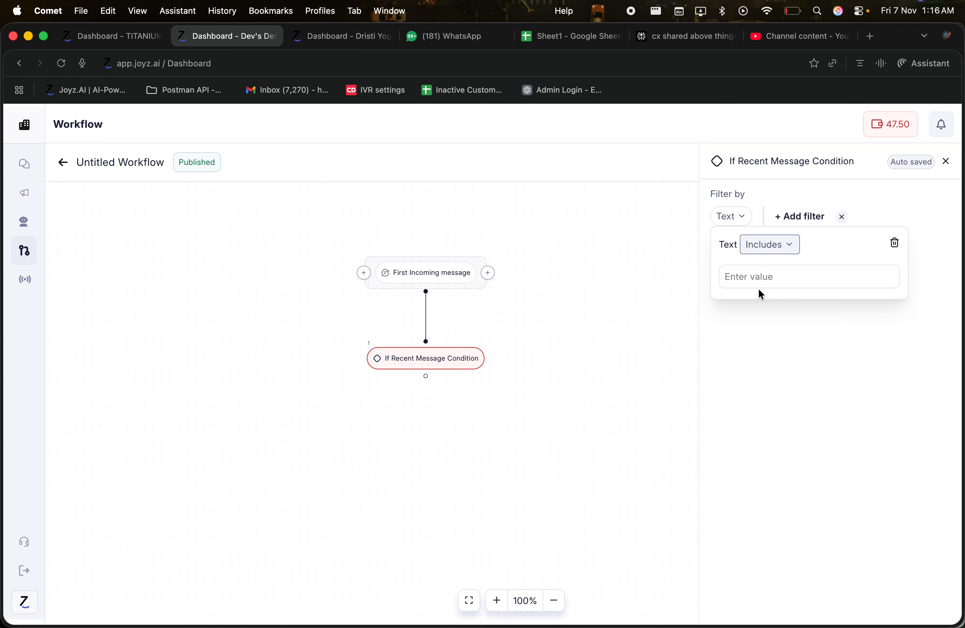
{"action": "left_click", "coordinate": [755, 279]}
{"action": "type", "text": "HI"}
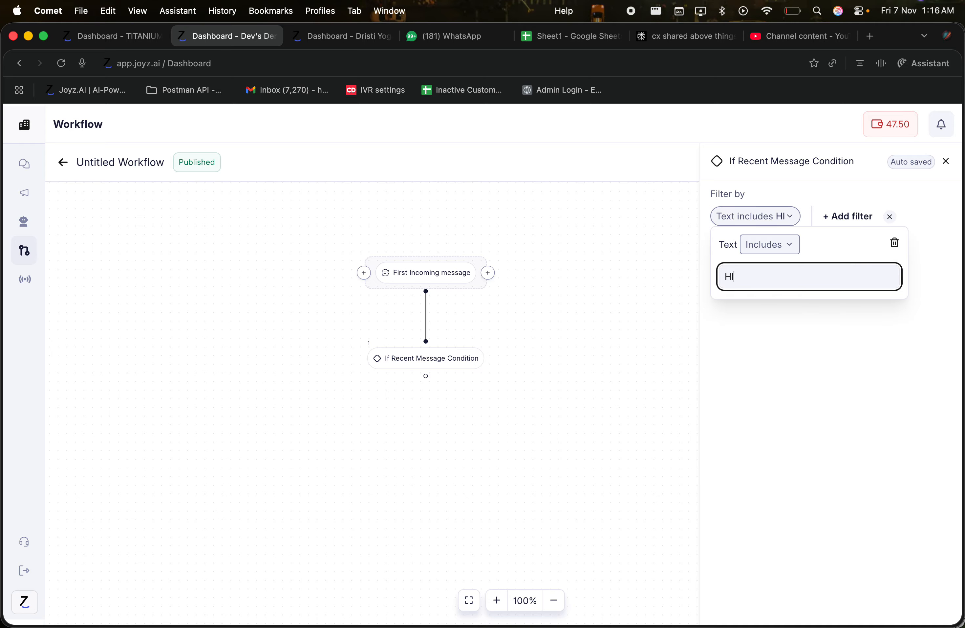
{"action": "left_click", "coordinate": [789, 352]}
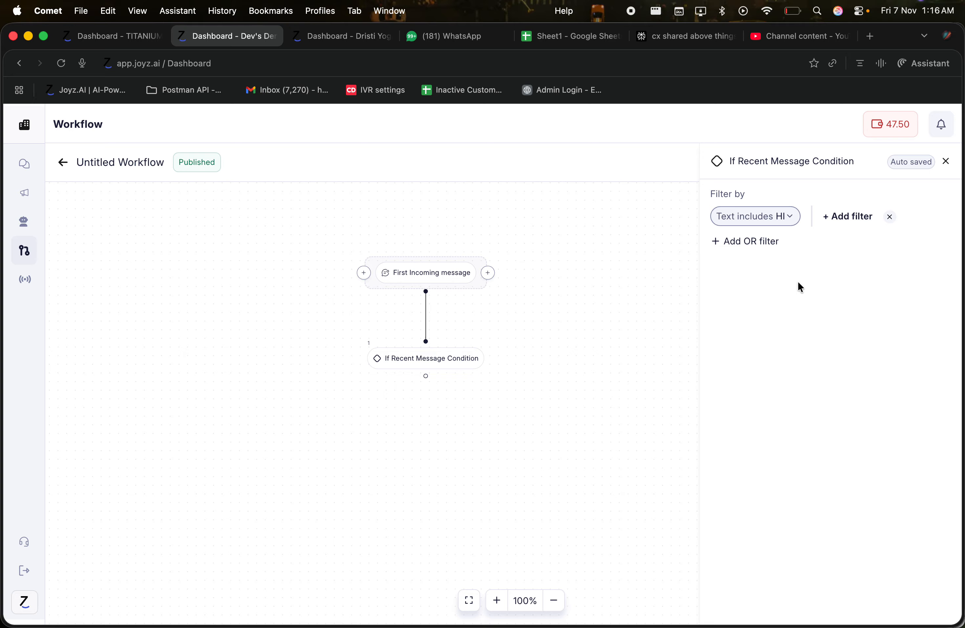
{"action": "mouse_move", "coordinate": [422, 363]}
{"action": "left_click", "coordinate": [425, 342]}
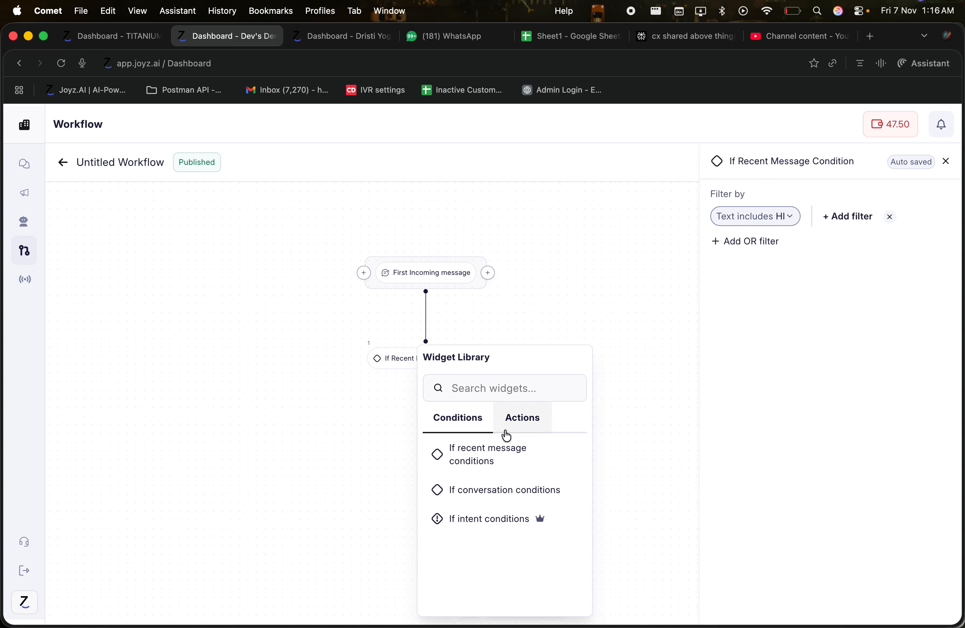
Add and remove a conversation condition and a WACA Template Reply trigger, leaving only the First Incoming message trigger
{"action": "left_click", "coordinate": [483, 488]}
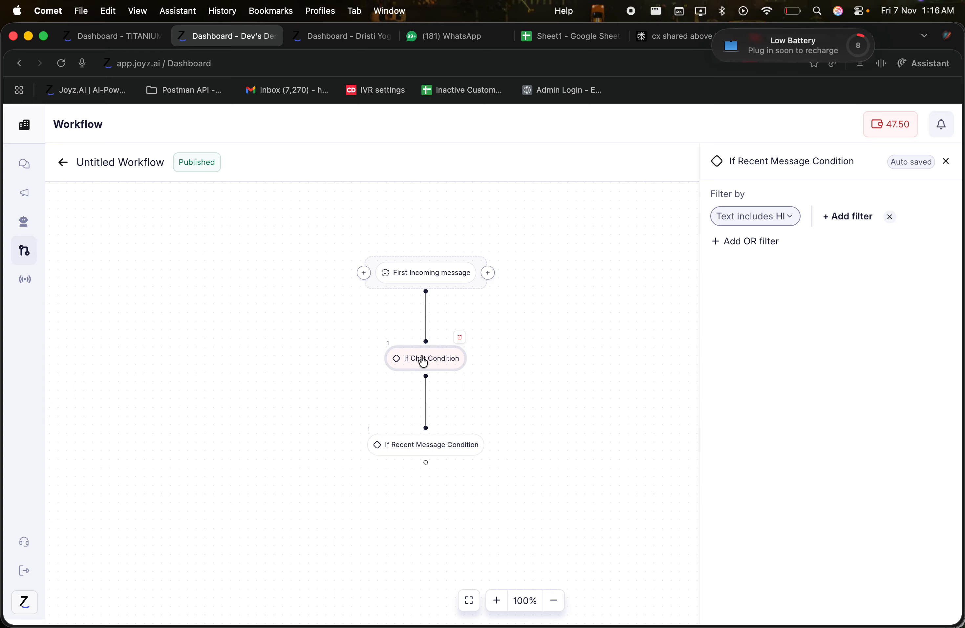
{"action": "left_click", "coordinate": [459, 339]}
{"action": "left_click", "coordinate": [487, 273]}
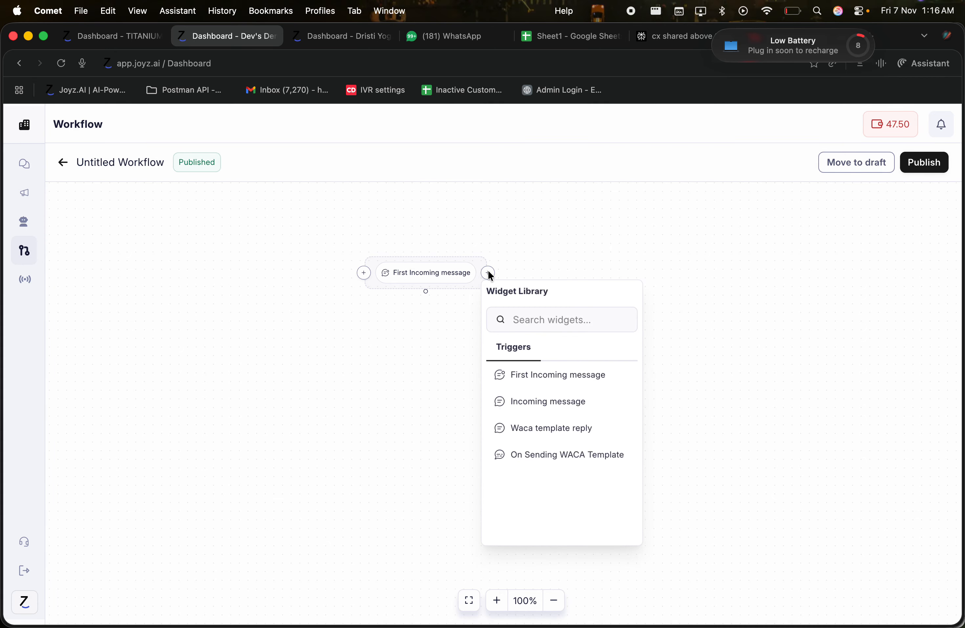
{"action": "left_click", "coordinate": [536, 434]}
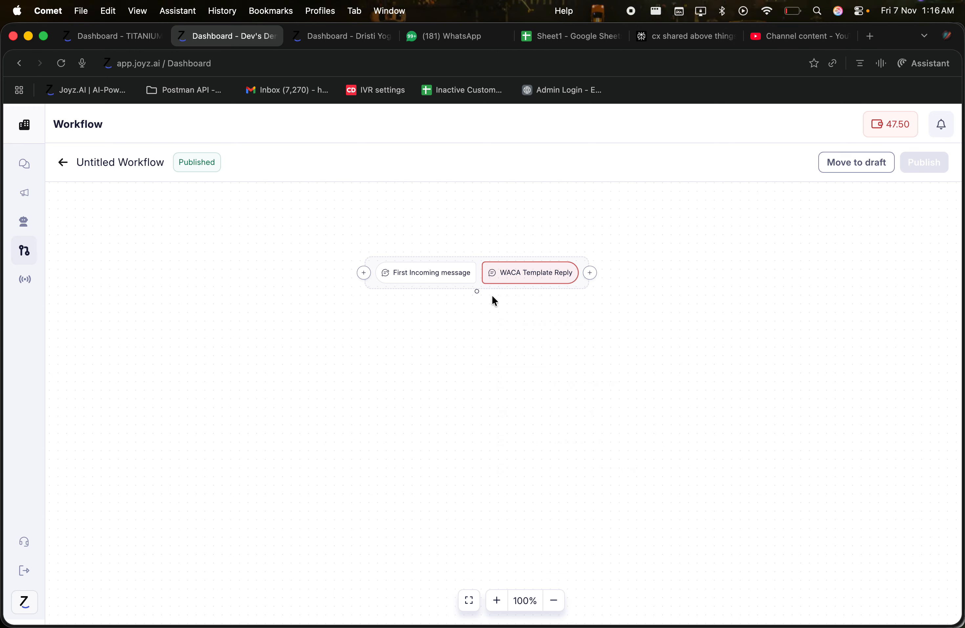
{"action": "mouse_move", "coordinate": [511, 274]}
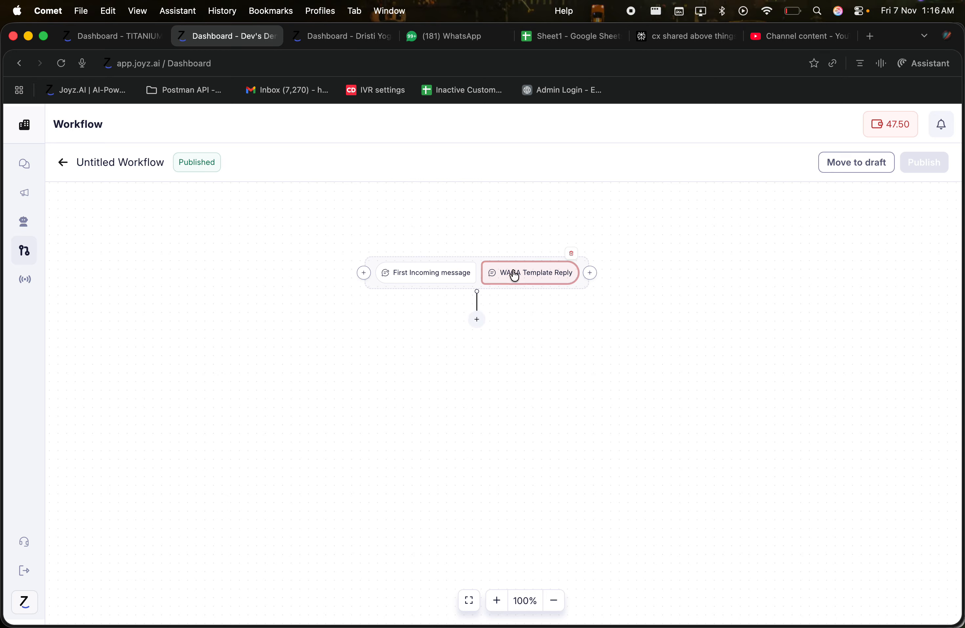
{"action": "left_click", "coordinate": [573, 256]}
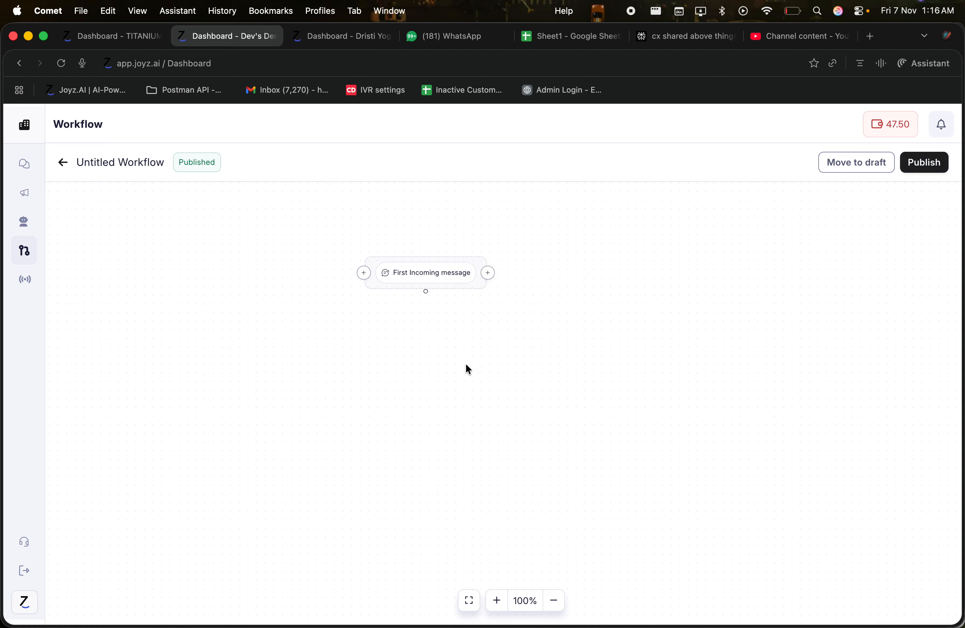
{"action": "left_click", "coordinate": [426, 322]}
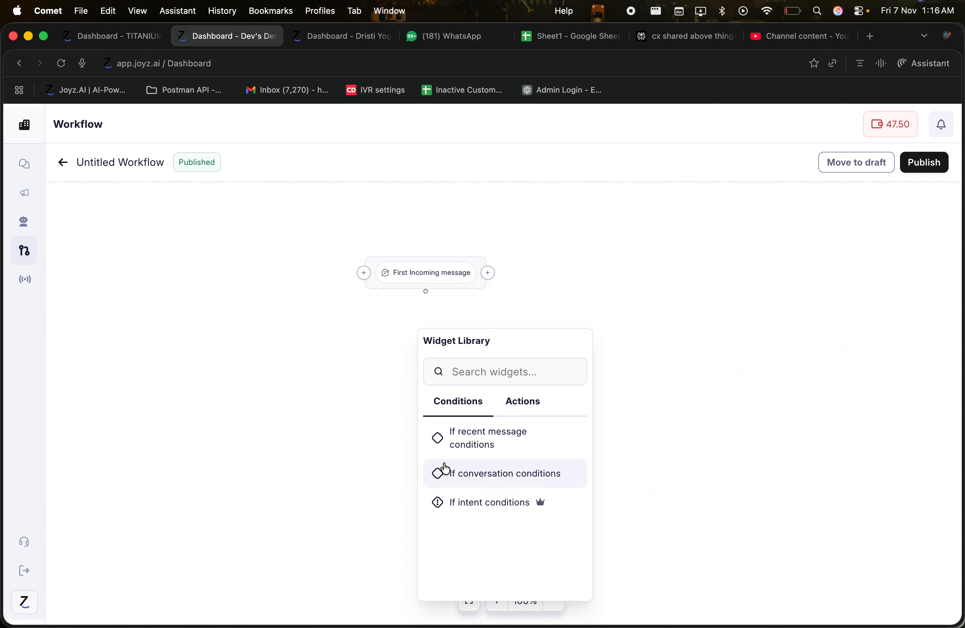
Add an If conversation conditions step below the trigger, review its empty settings, and close the panel
{"action": "left_click", "coordinate": [473, 475]}
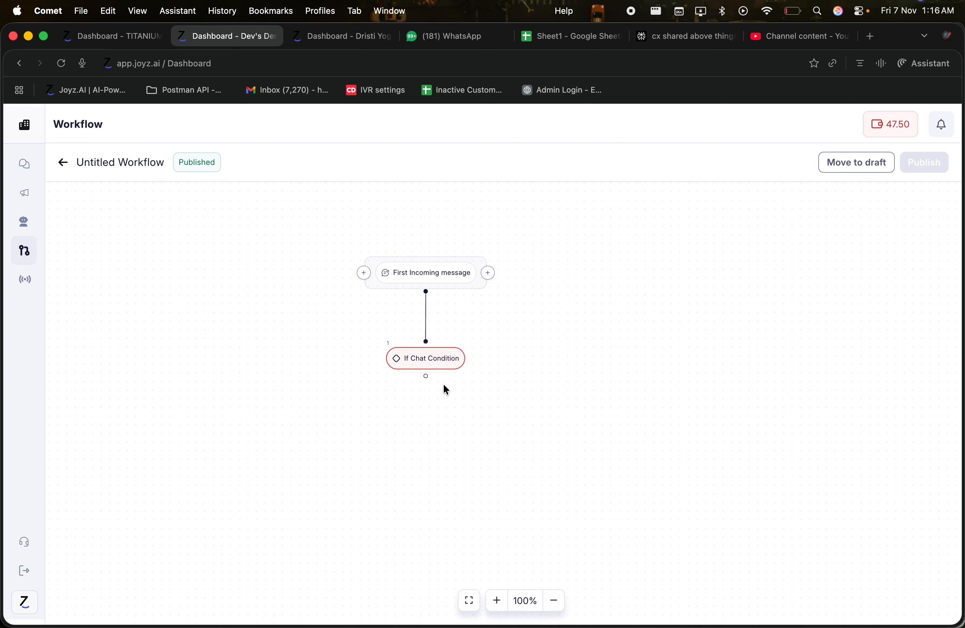
{"action": "left_click", "coordinate": [434, 361]}
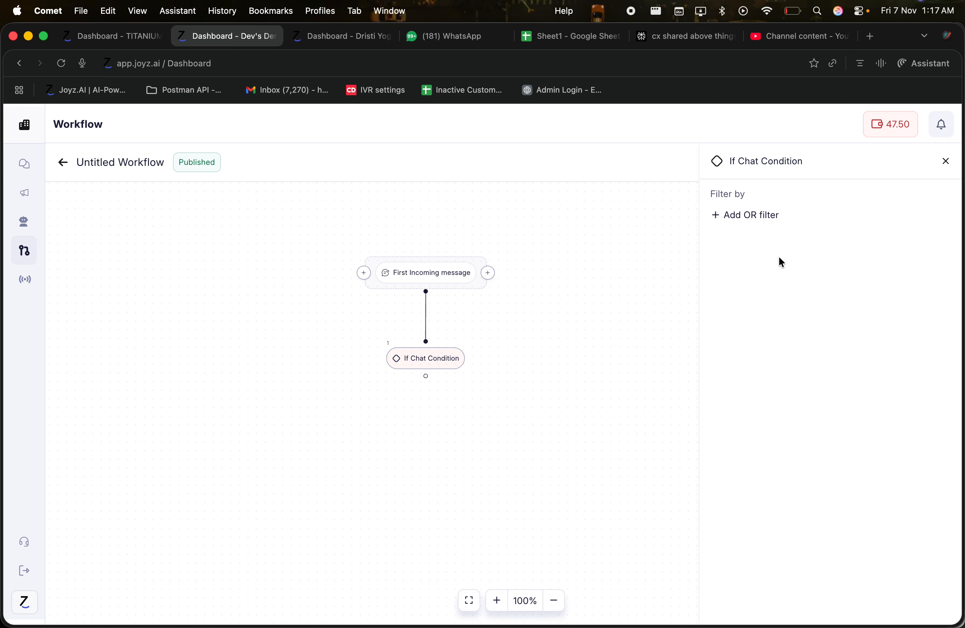
{"action": "left_click", "coordinate": [944, 162]}
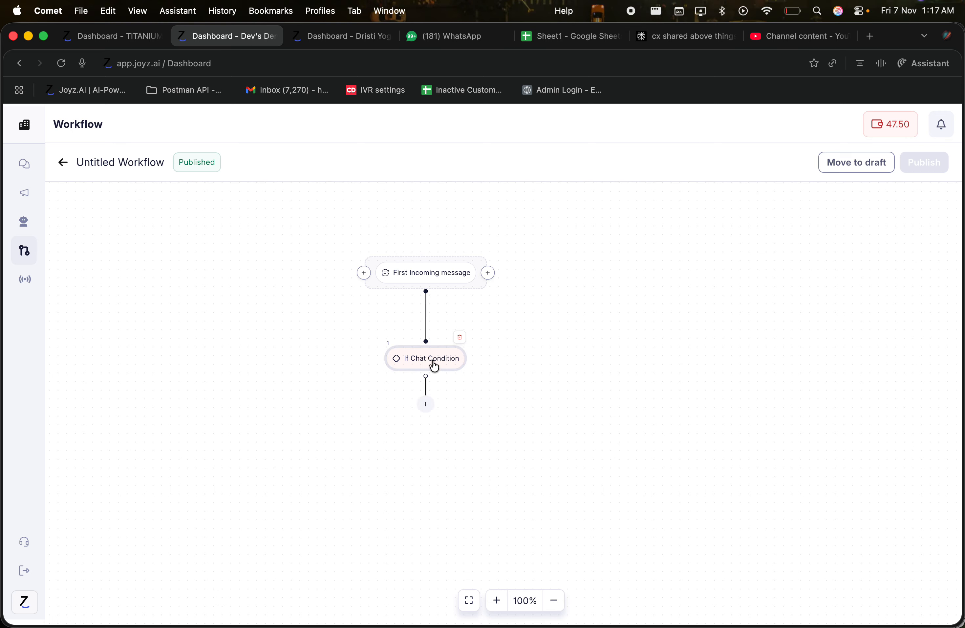
Replace the If Chat Condition with an If Intent Condition under the trigger
{"action": "left_click", "coordinate": [460, 337]}
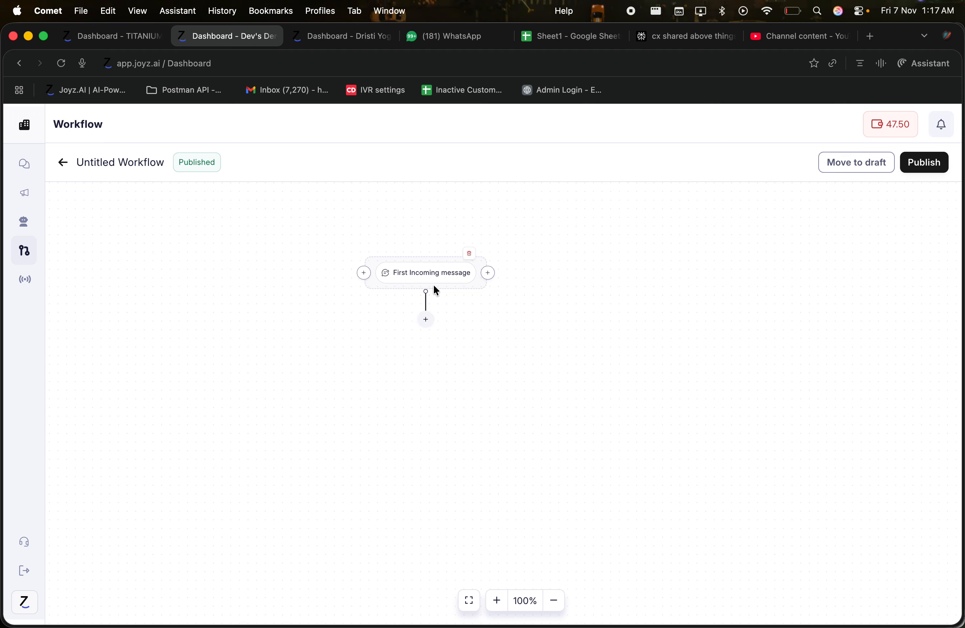
{"action": "left_click", "coordinate": [427, 319]}
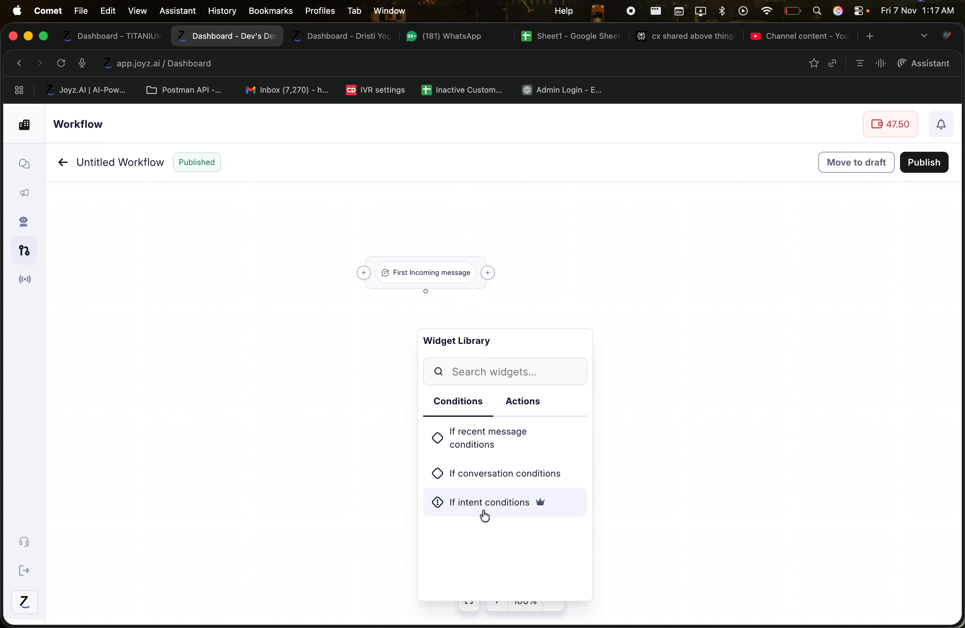
{"action": "left_click", "coordinate": [513, 510]}
Open the If Intent Condition settings, leave User intent blank, and close the panel
{"action": "left_click", "coordinate": [447, 363]}
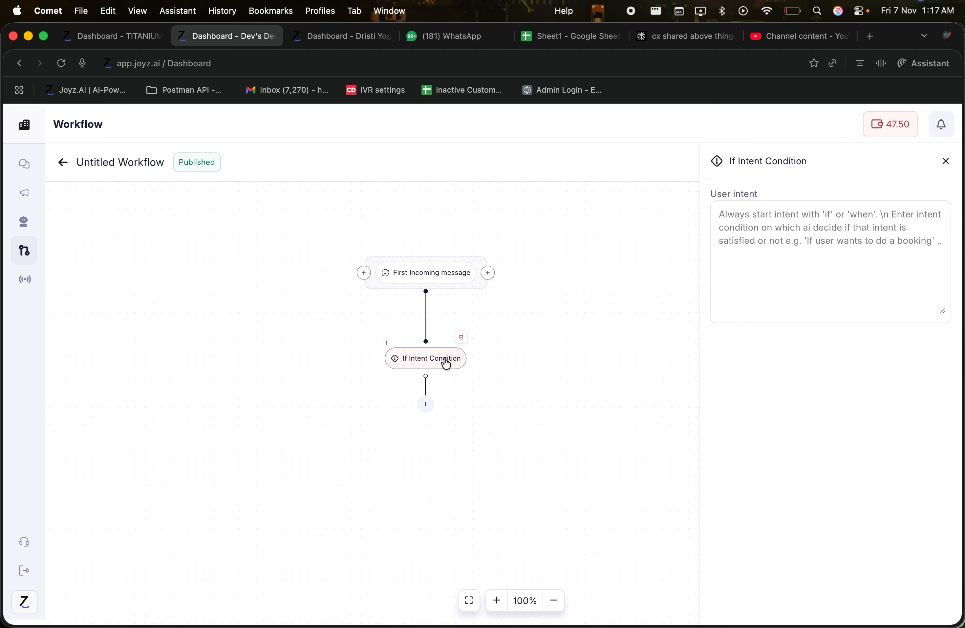
{"action": "left_click", "coordinate": [791, 226]}
{"action": "left_click", "coordinate": [711, 189]}
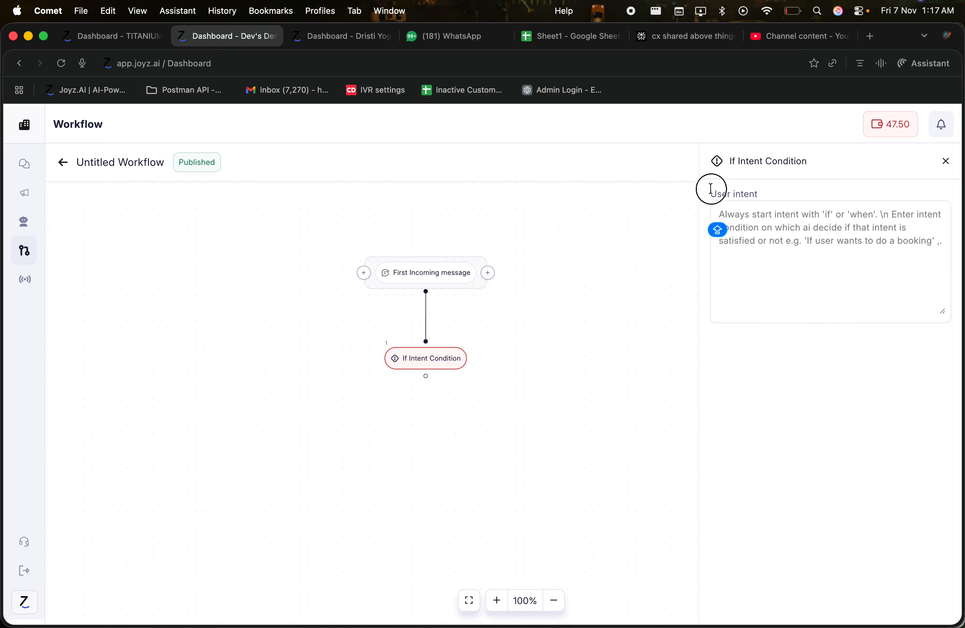
{"action": "left_click_drag", "start_coordinate": [711, 189], "coordinate": [796, 215]}
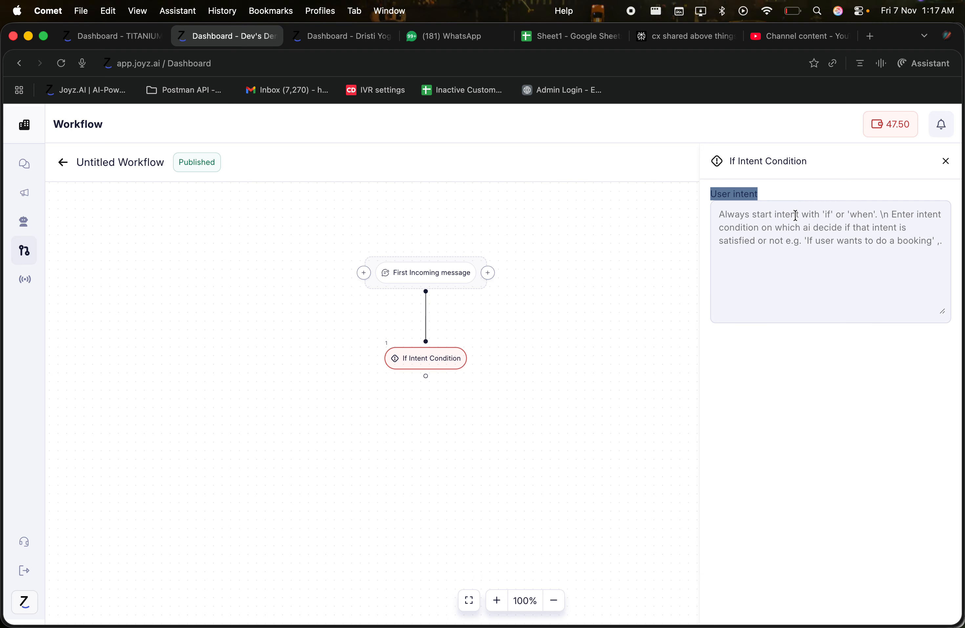
{"action": "left_click", "coordinate": [780, 236]}
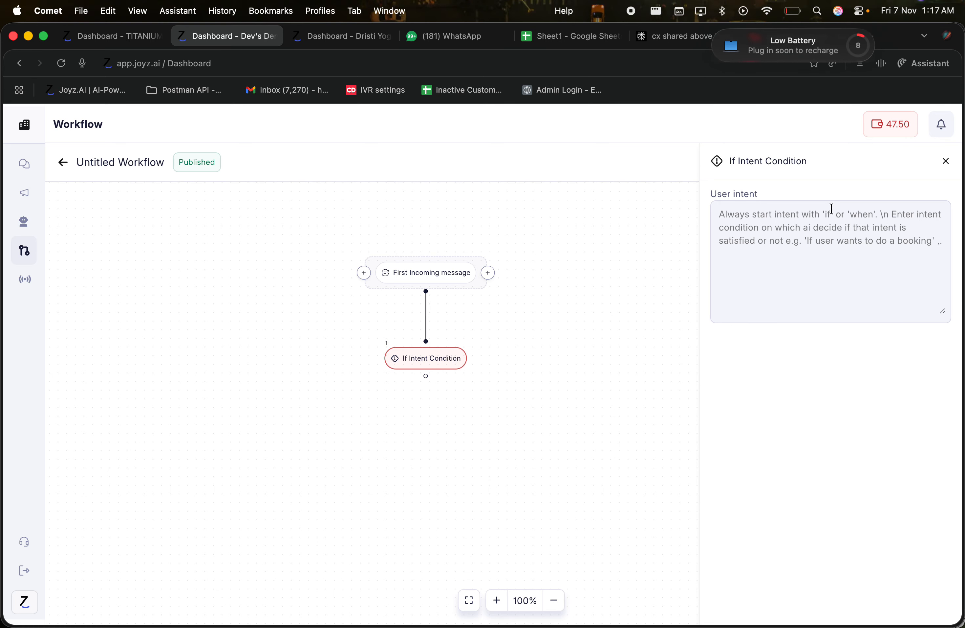
{"action": "left_click", "coordinate": [945, 163]}
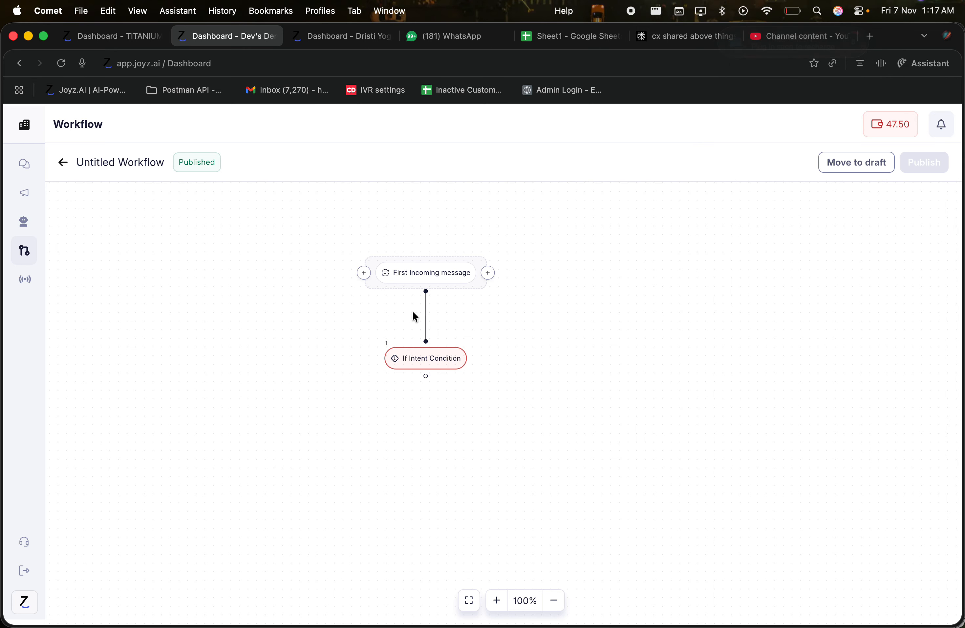
{"action": "left_click", "coordinate": [429, 359]}
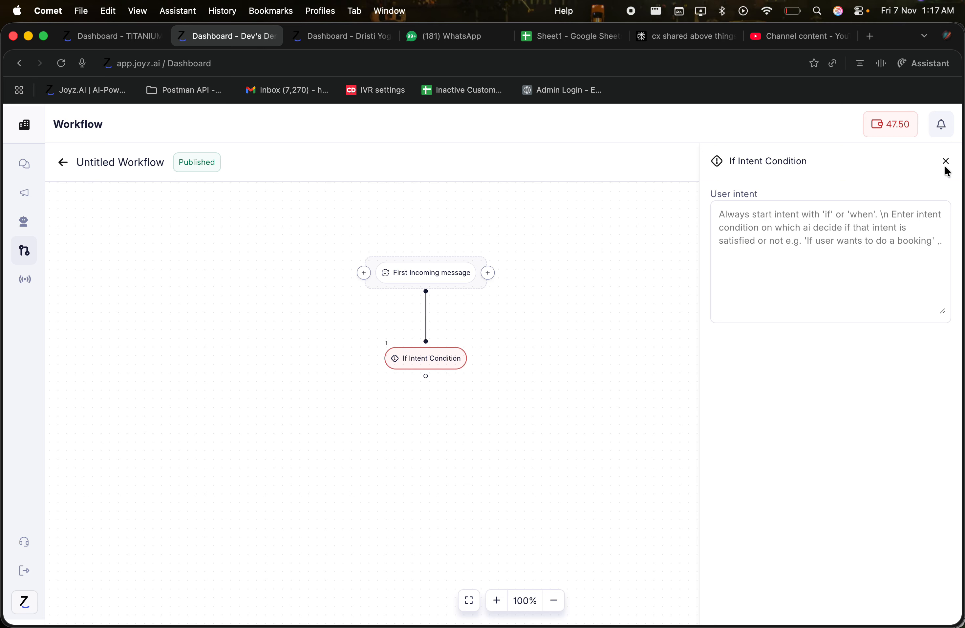
{"action": "left_click", "coordinate": [945, 164]}
Swap the If Intent Condition for an Actions > Send message step and review its empty settings
{"action": "left_click", "coordinate": [461, 338]}
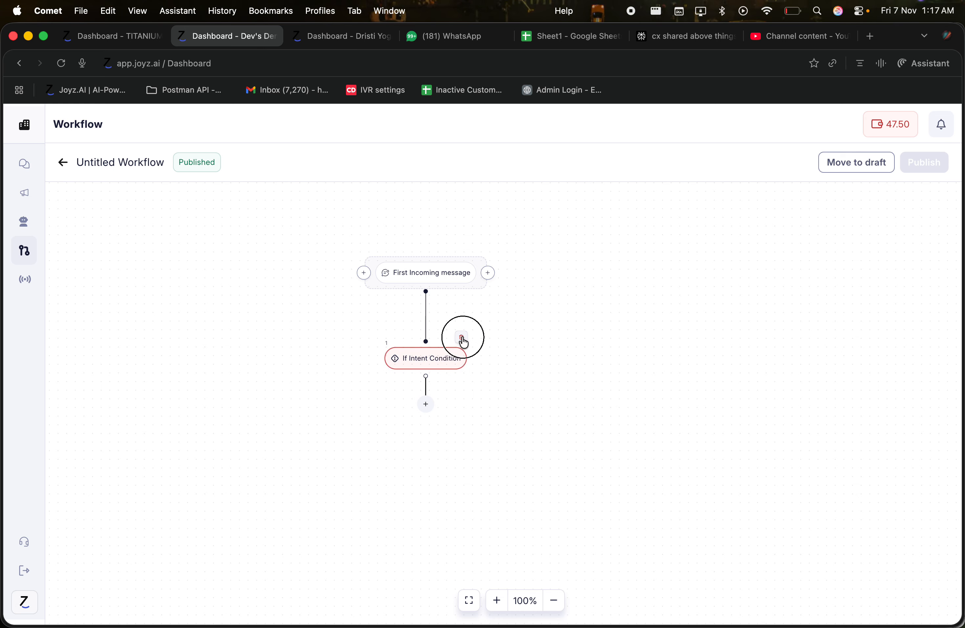
{"action": "left_click", "coordinate": [426, 319]}
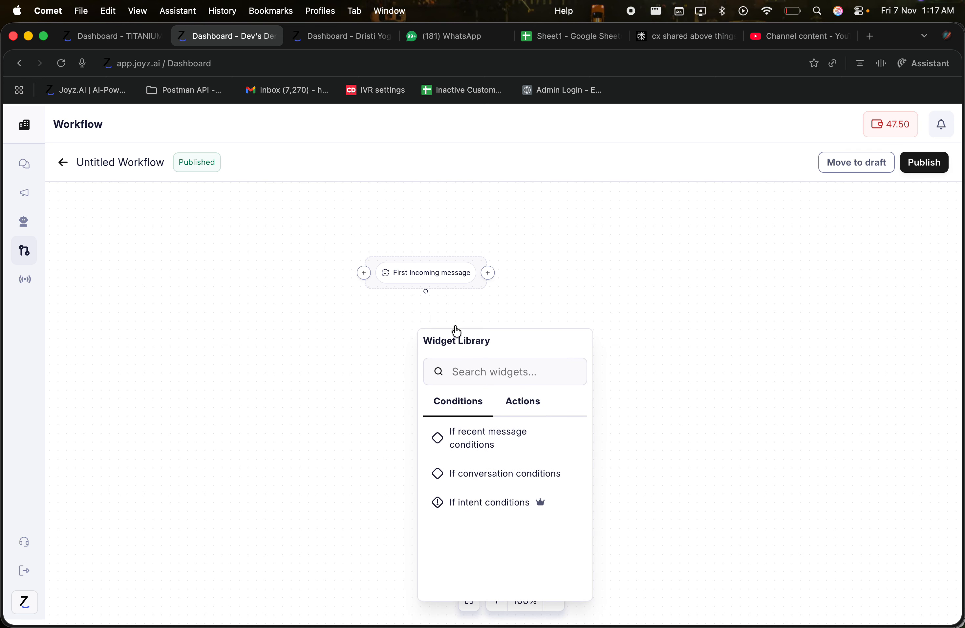
{"action": "left_click", "coordinate": [510, 405]}
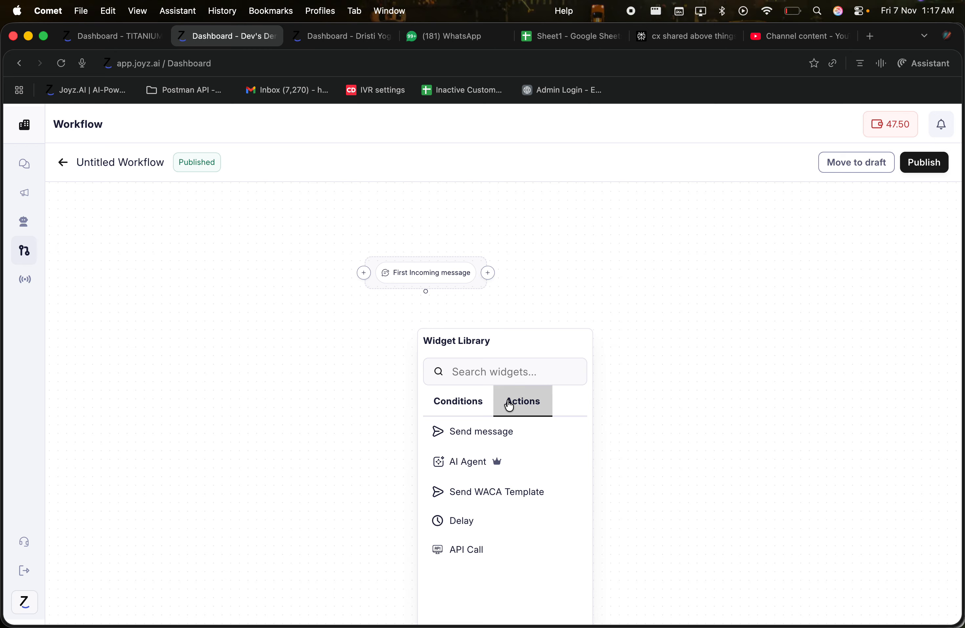
{"action": "left_click", "coordinate": [473, 429]}
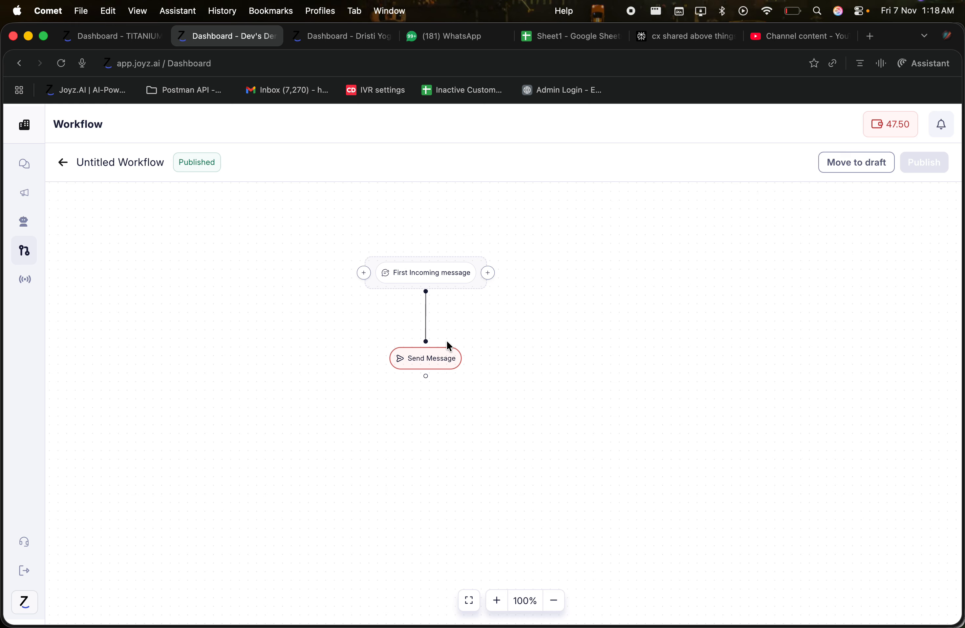
{"action": "left_click", "coordinate": [413, 356]}
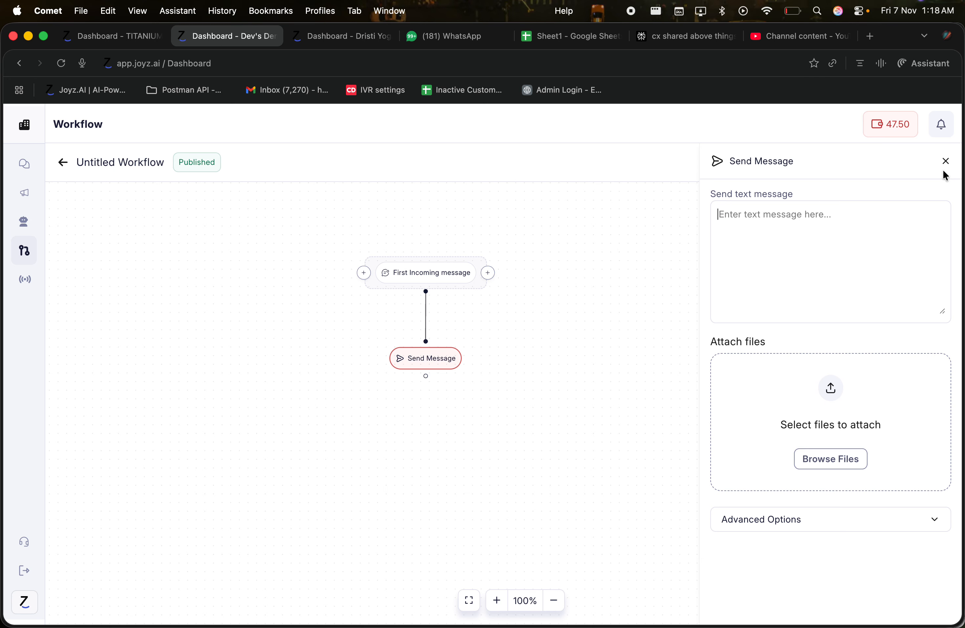
{"action": "left_click", "coordinate": [946, 160]}
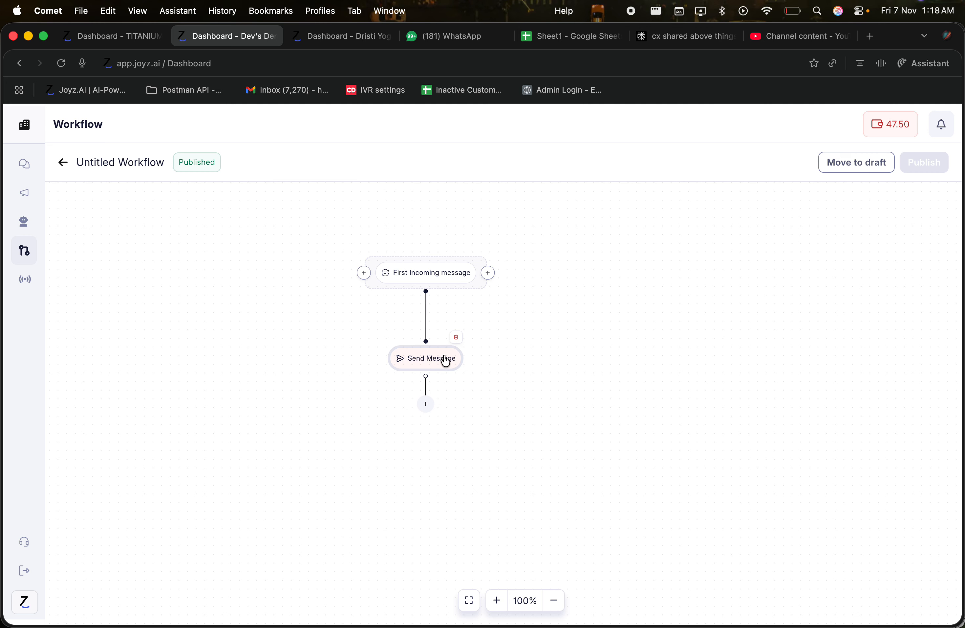
Replace Send Message with an AI Agent Transfer to Agent step set to the Lead generation agent
{"action": "left_click", "coordinate": [457, 337]}
{"action": "left_click", "coordinate": [424, 317]}
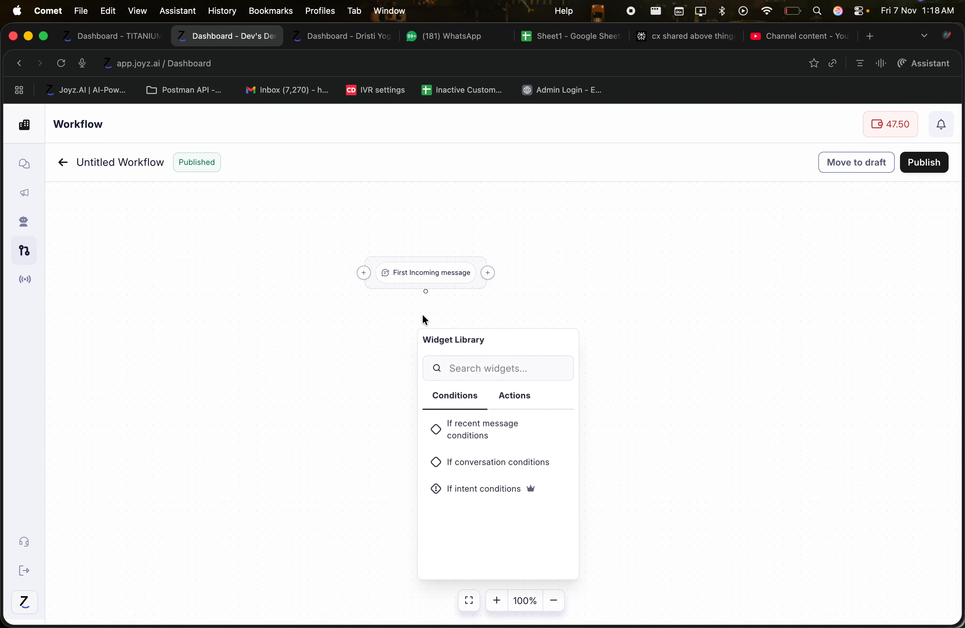
{"action": "left_click", "coordinate": [515, 403]}
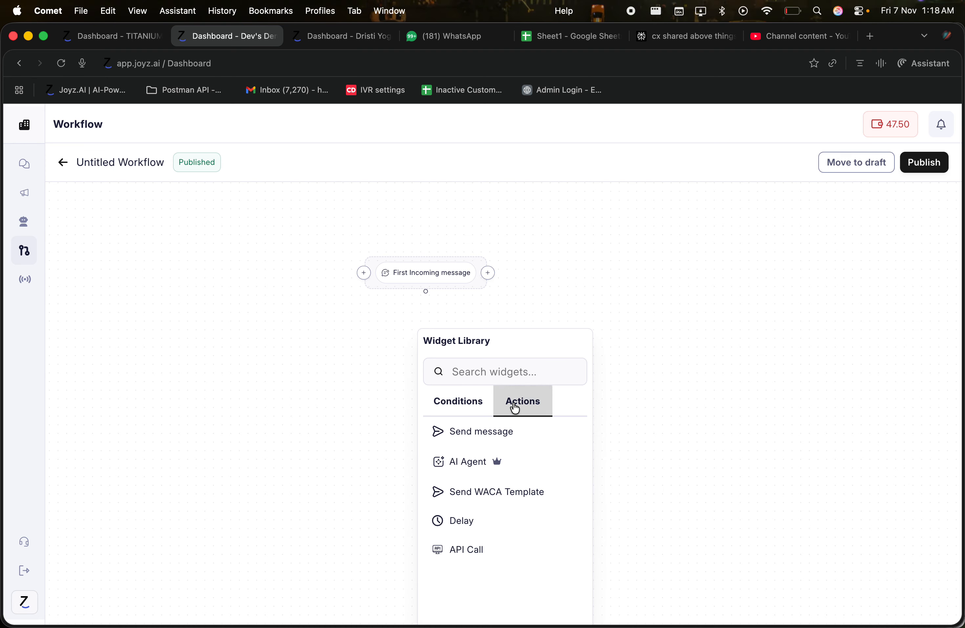
{"action": "left_click", "coordinate": [496, 460]}
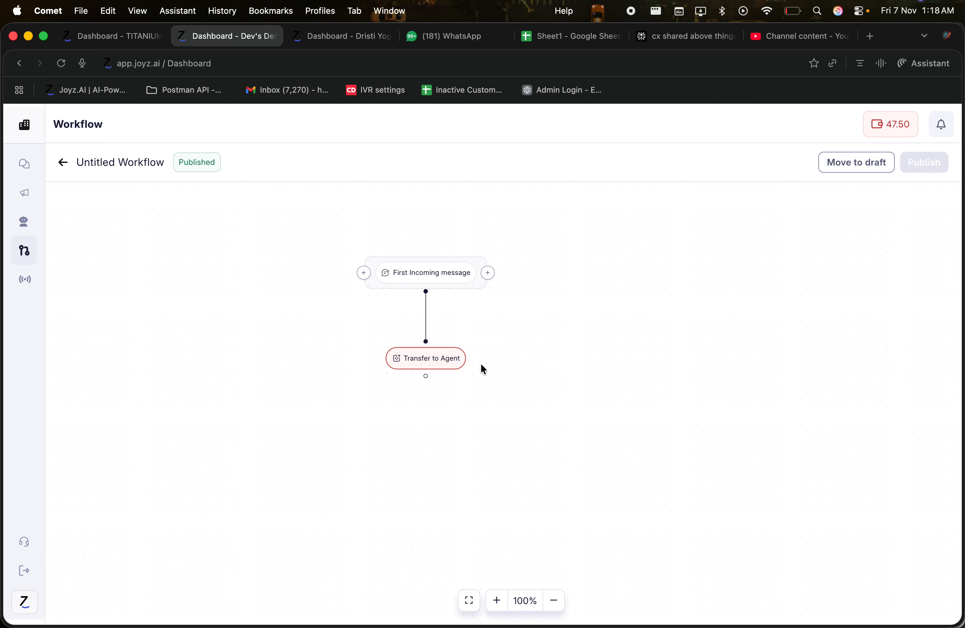
{"action": "left_click", "coordinate": [439, 366]}
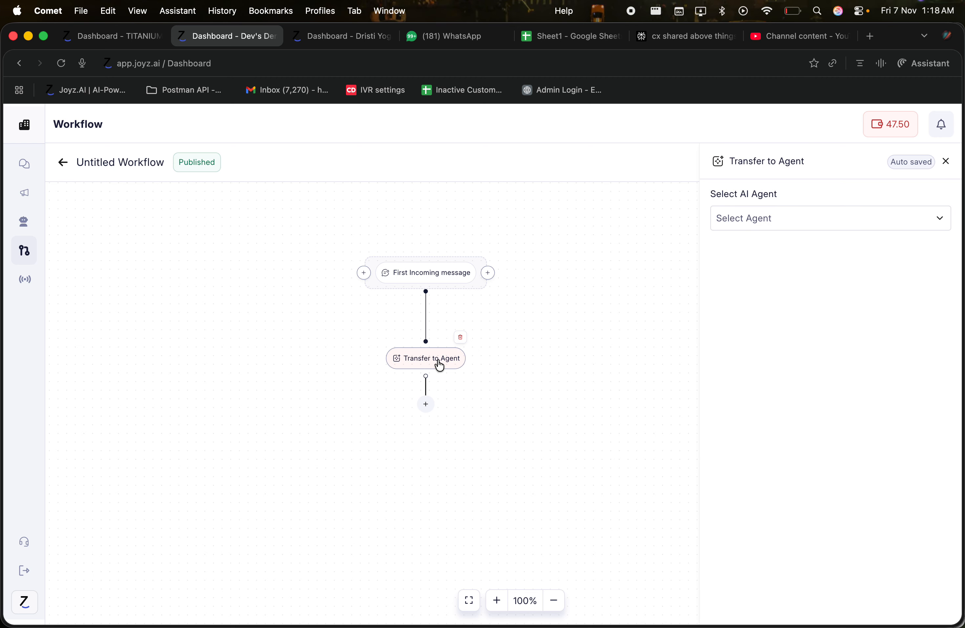
{"action": "left_click", "coordinate": [762, 216]}
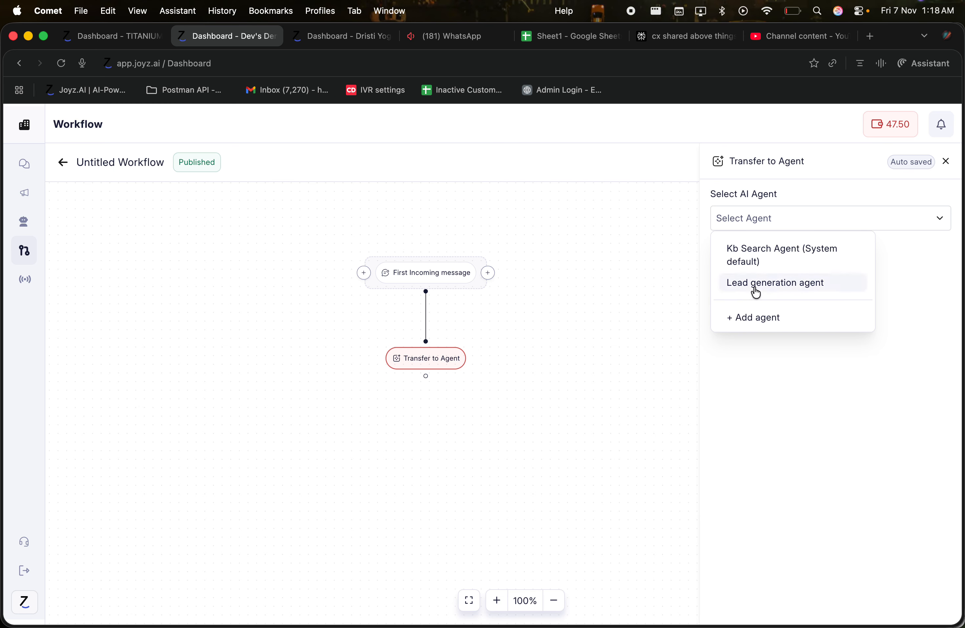
{"action": "left_click", "coordinate": [754, 284]}
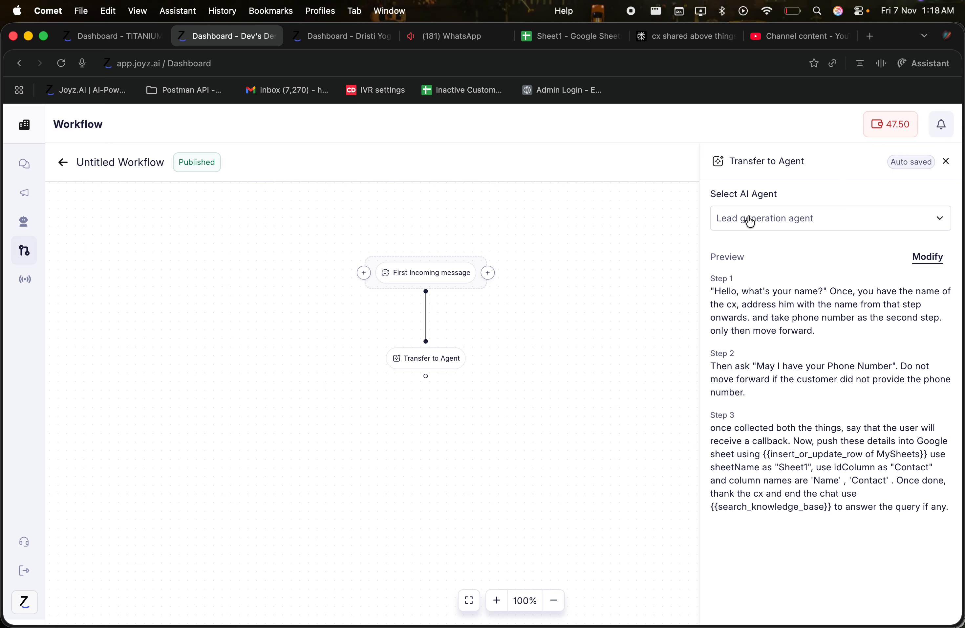
{"action": "left_click", "coordinate": [716, 285]}
{"action": "left_click", "coordinate": [947, 162]}
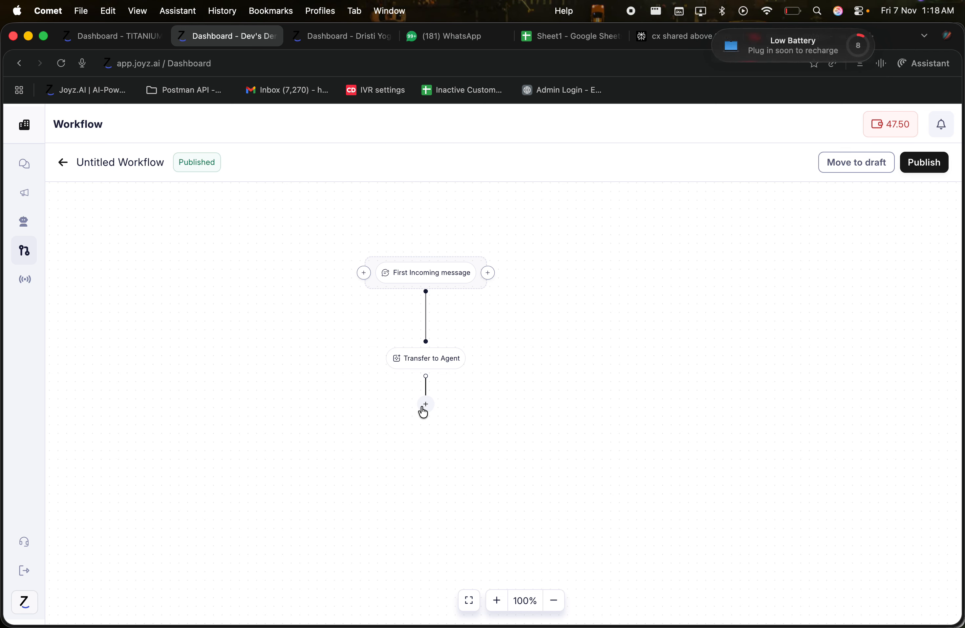
{"action": "left_click", "coordinate": [425, 408]}
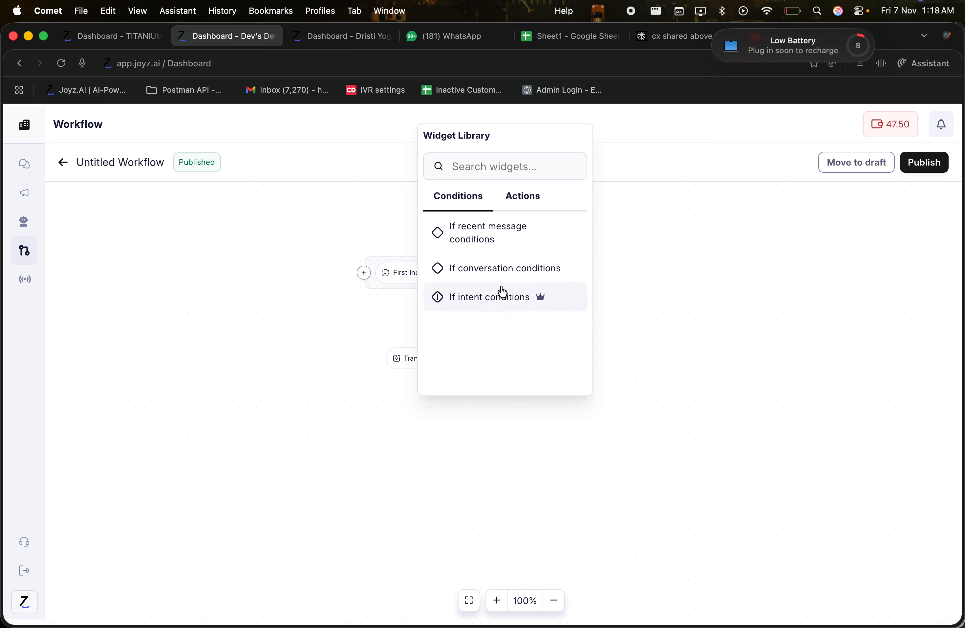
{"action": "left_click", "coordinate": [523, 203]}
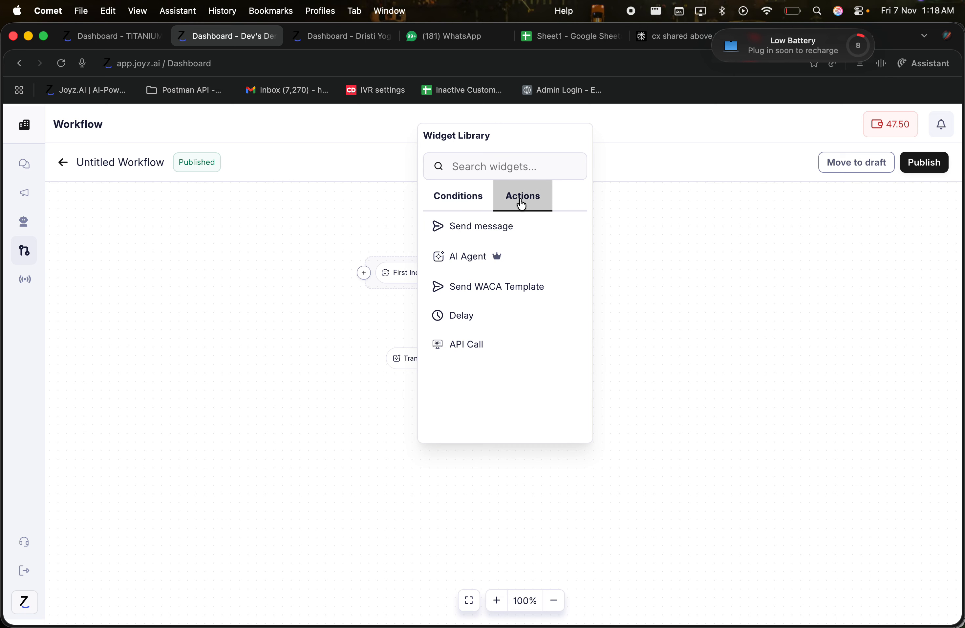
{"action": "left_click", "coordinate": [470, 292]}
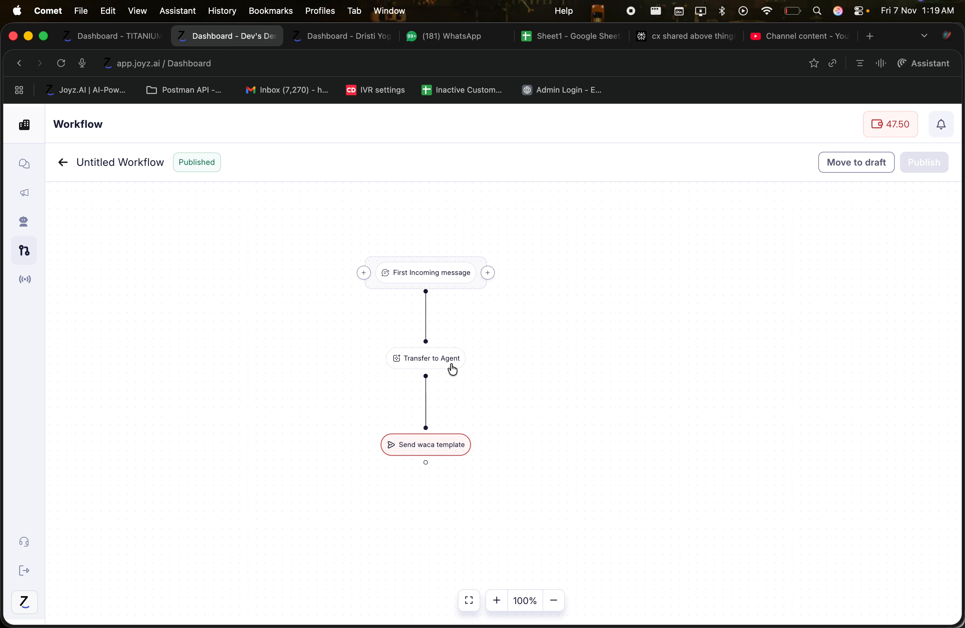
{"action": "left_click", "coordinate": [407, 452]}
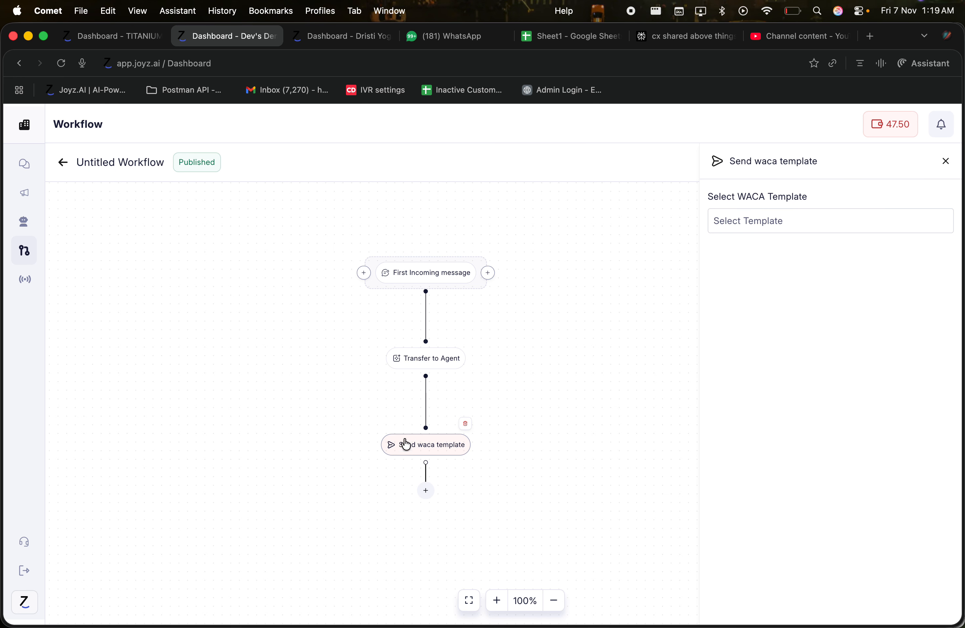
{"action": "left_click", "coordinate": [796, 222]}
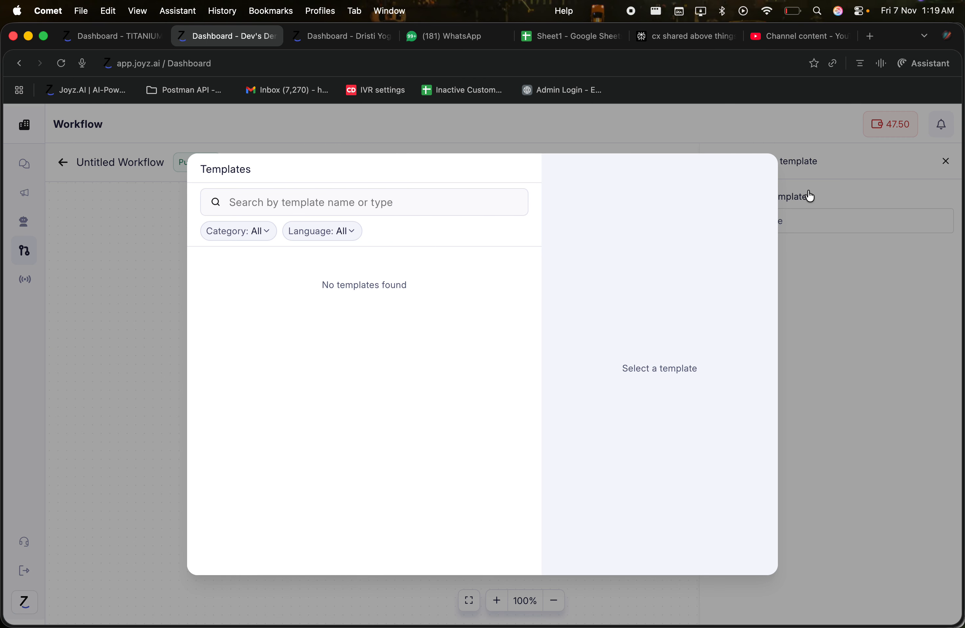
{"action": "left_click", "coordinate": [830, 175]}
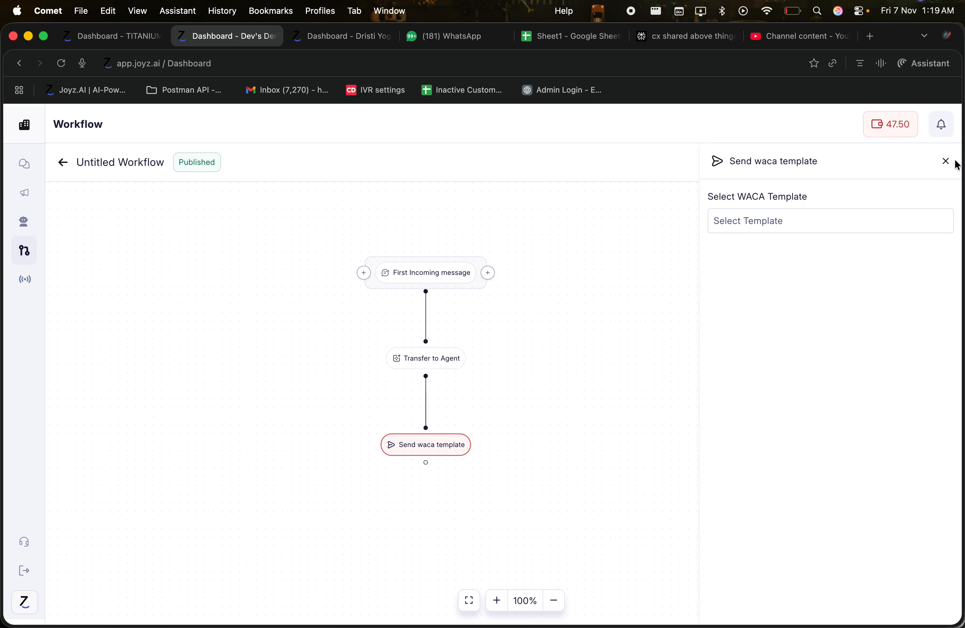
{"action": "left_click", "coordinate": [946, 161]}
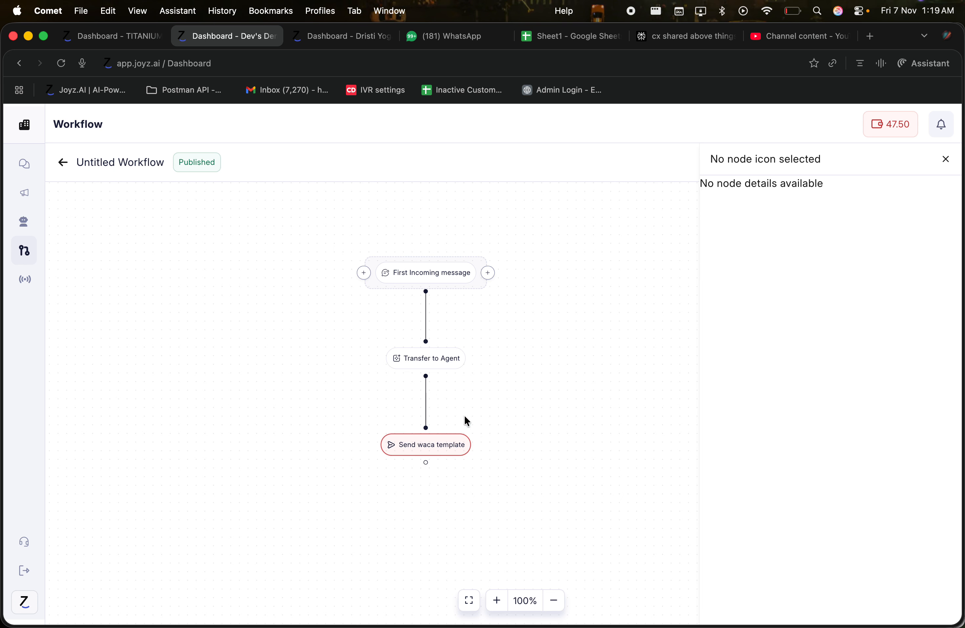
Replace the Send waca template step after Transfer to Agent with an Actions > Delay step
{"action": "left_click", "coordinate": [463, 426]}
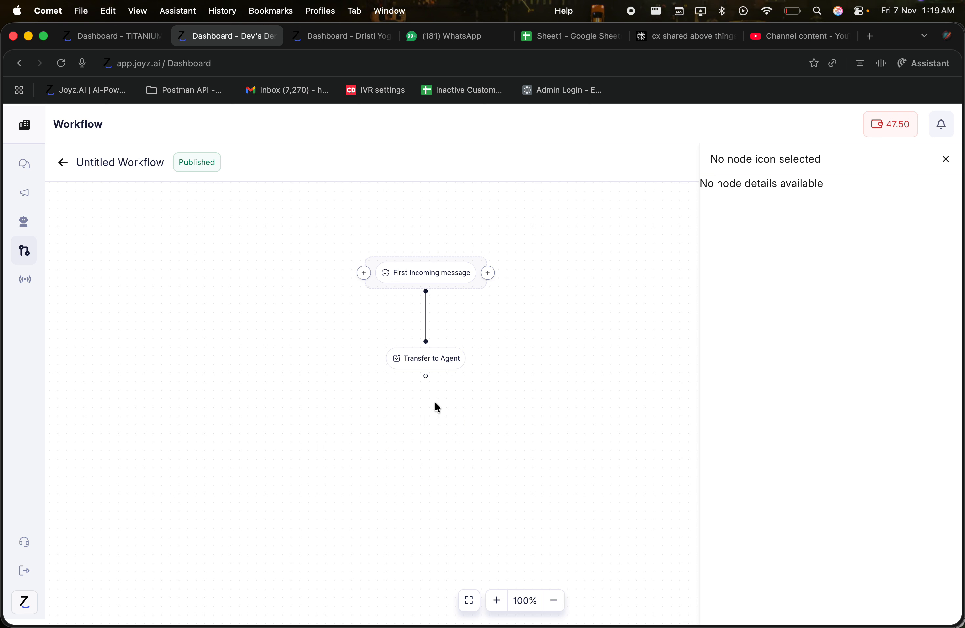
{"action": "left_click", "coordinate": [424, 401]}
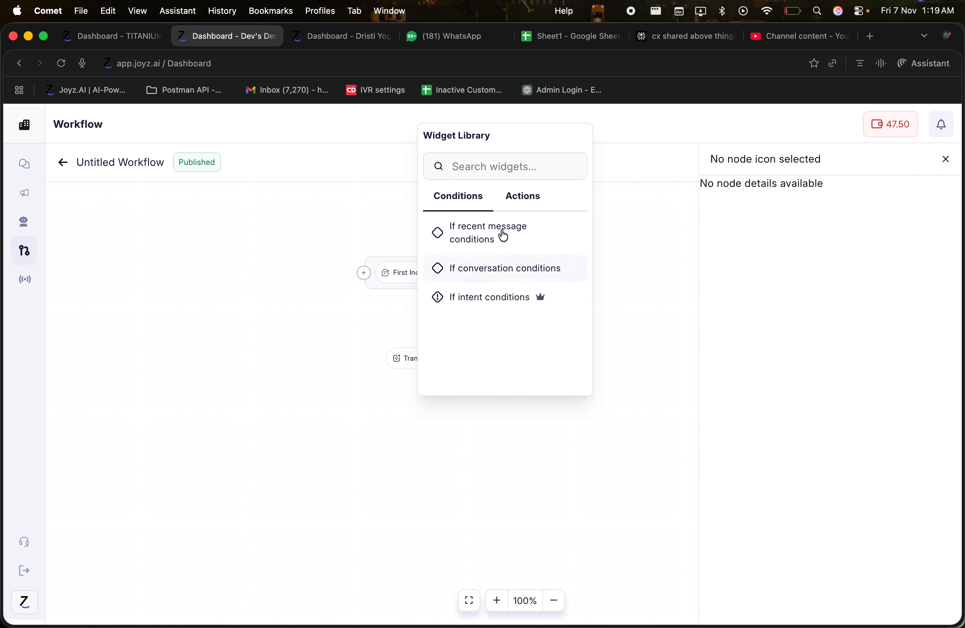
{"action": "left_click", "coordinate": [509, 208]}
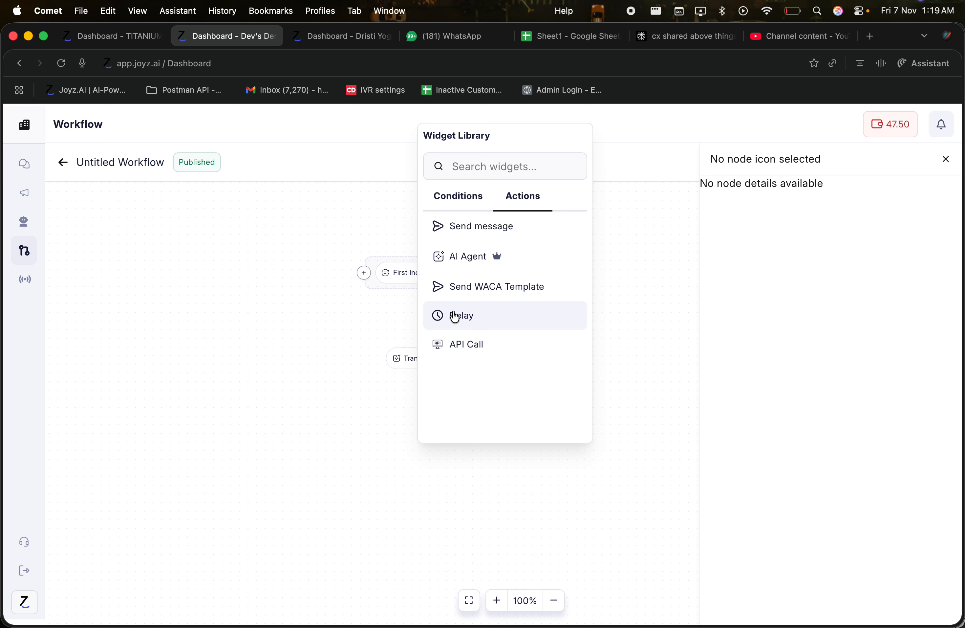
{"action": "left_click", "coordinate": [443, 325]}
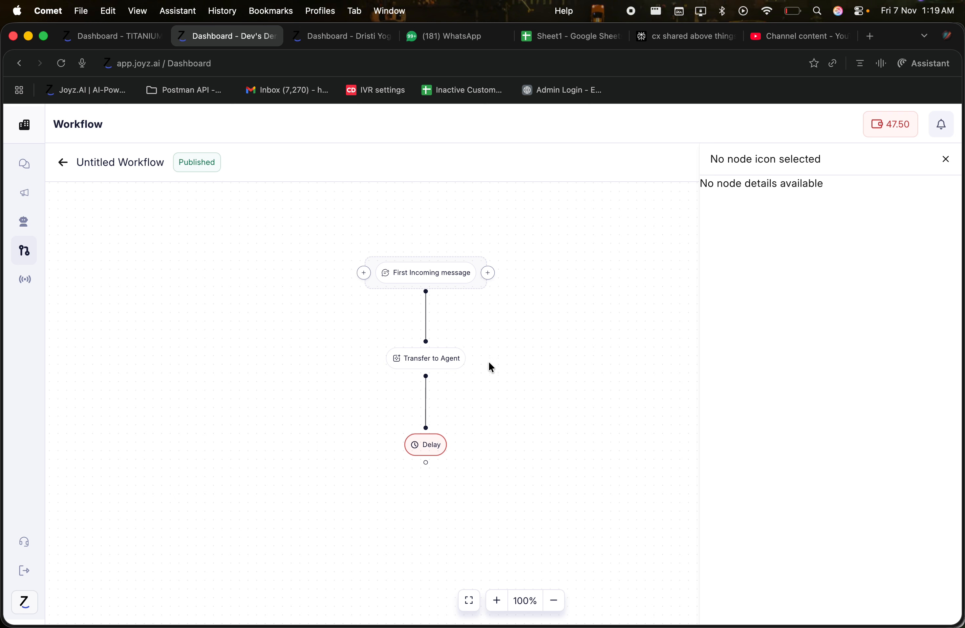
Check the Delay settings: blank duration field and the Minutes unit dropdown
{"action": "left_click", "coordinate": [427, 456]}
{"action": "left_click", "coordinate": [765, 214]}
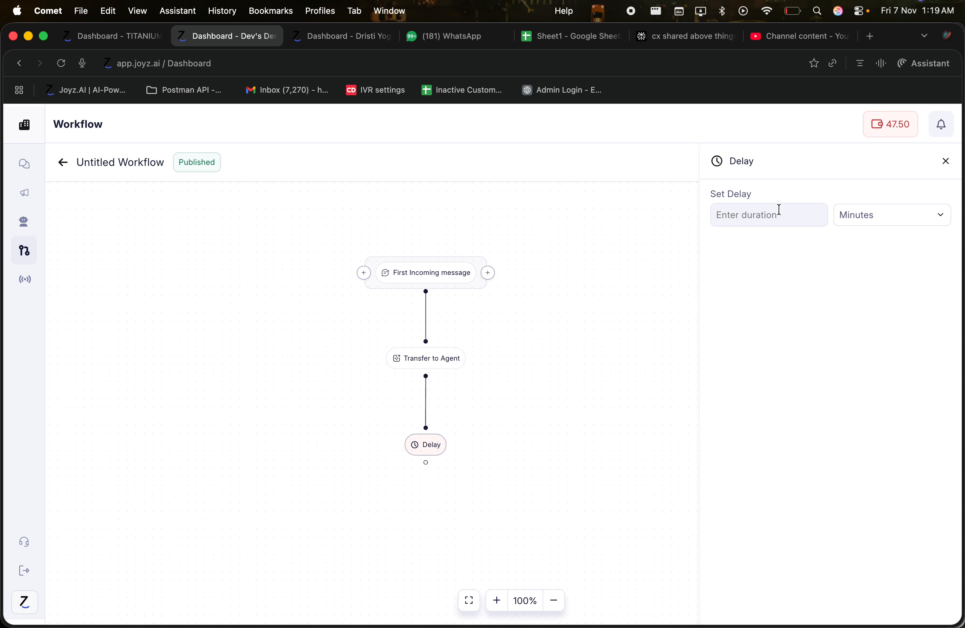
{"action": "left_click", "coordinate": [811, 220]}
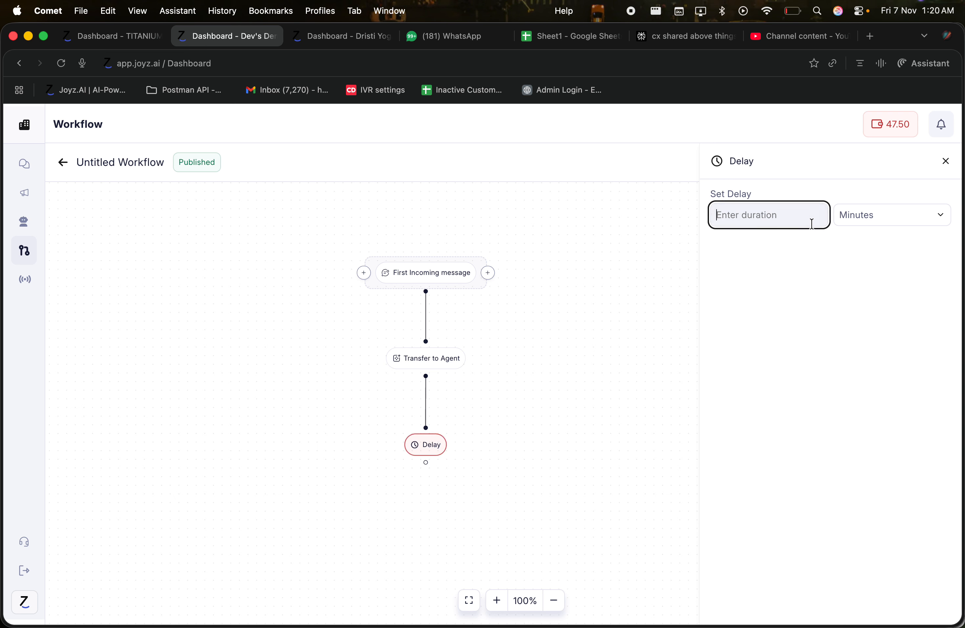
{"action": "left_click", "coordinate": [854, 220]}
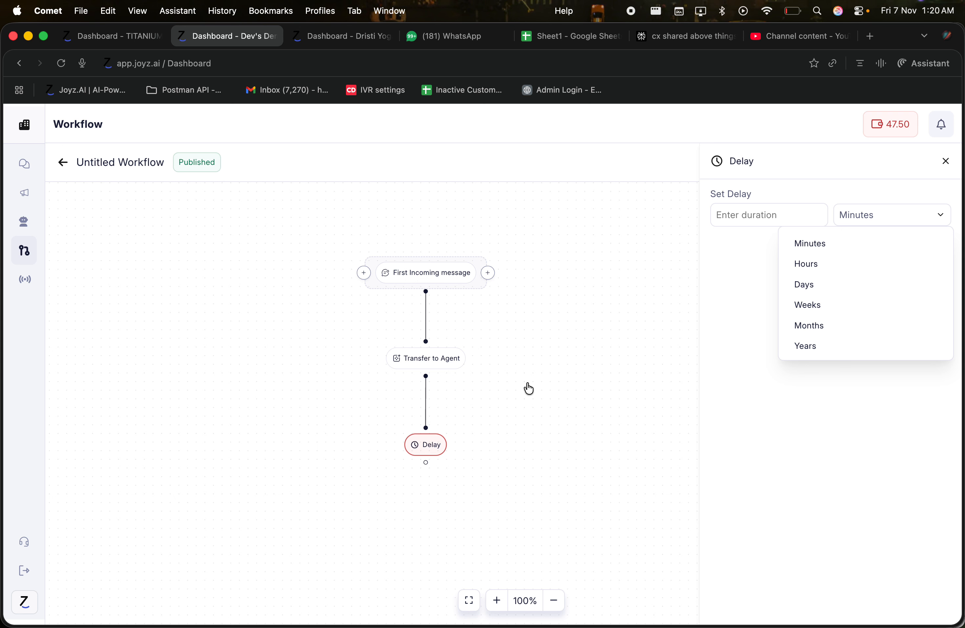
{"action": "left_click", "coordinate": [946, 162]}
{"action": "mouse_move", "coordinate": [427, 444]}
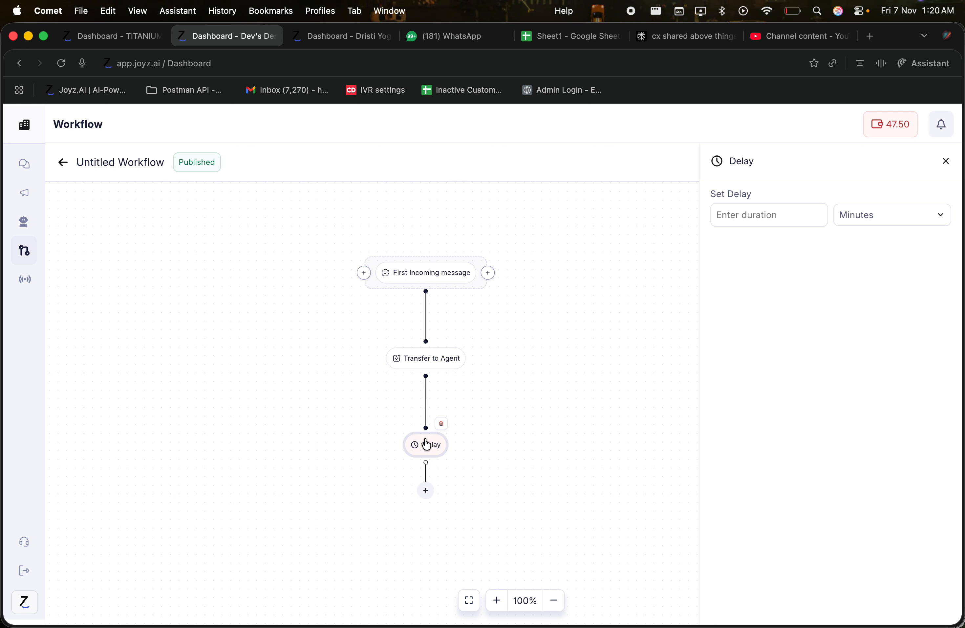